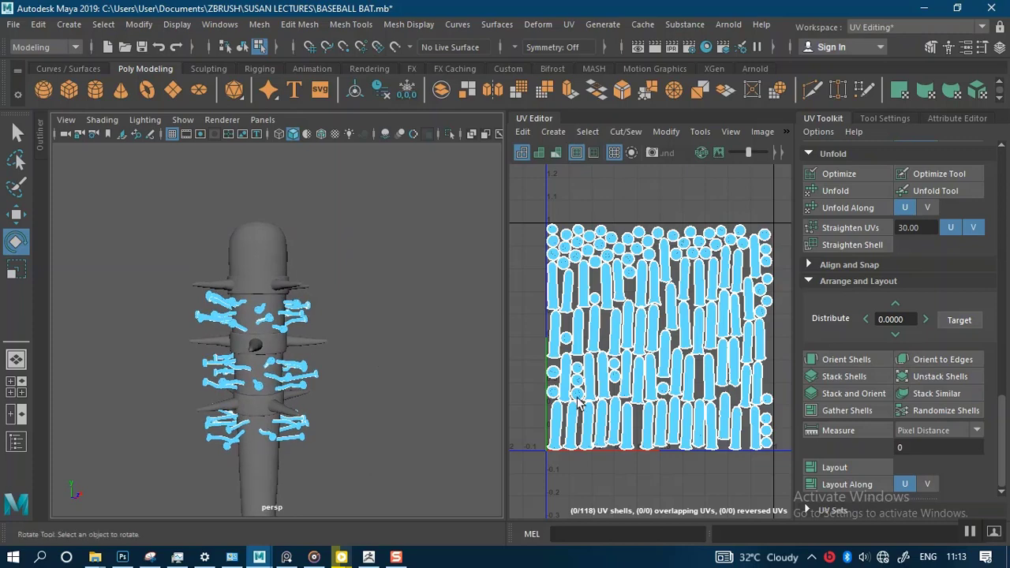
# Step: Lay out the nails' UV shells inside the UV tile and turn on the UV distortion display
pyautogui.click(835, 468)
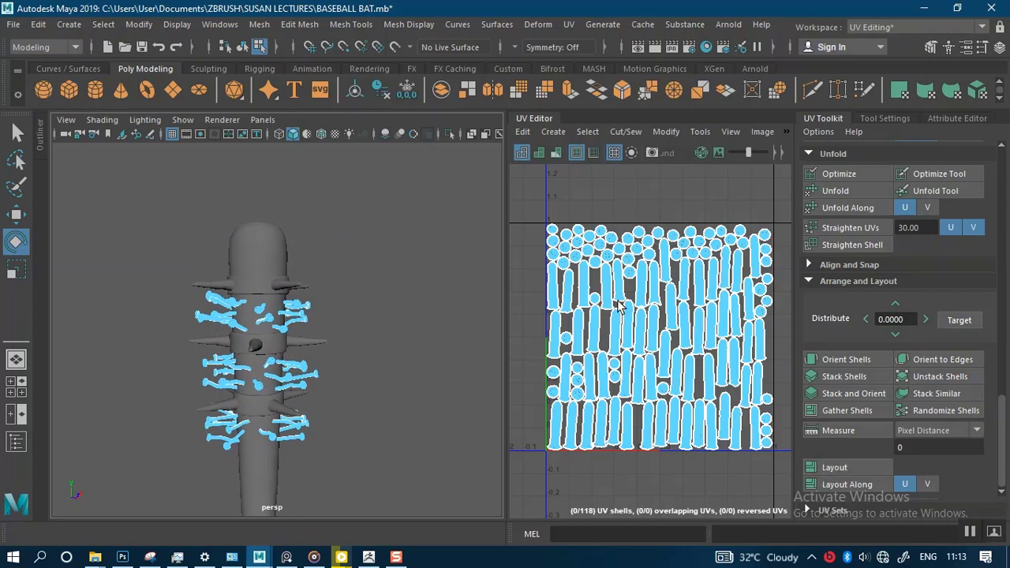
pyautogui.scroll(-2, 596, 267)
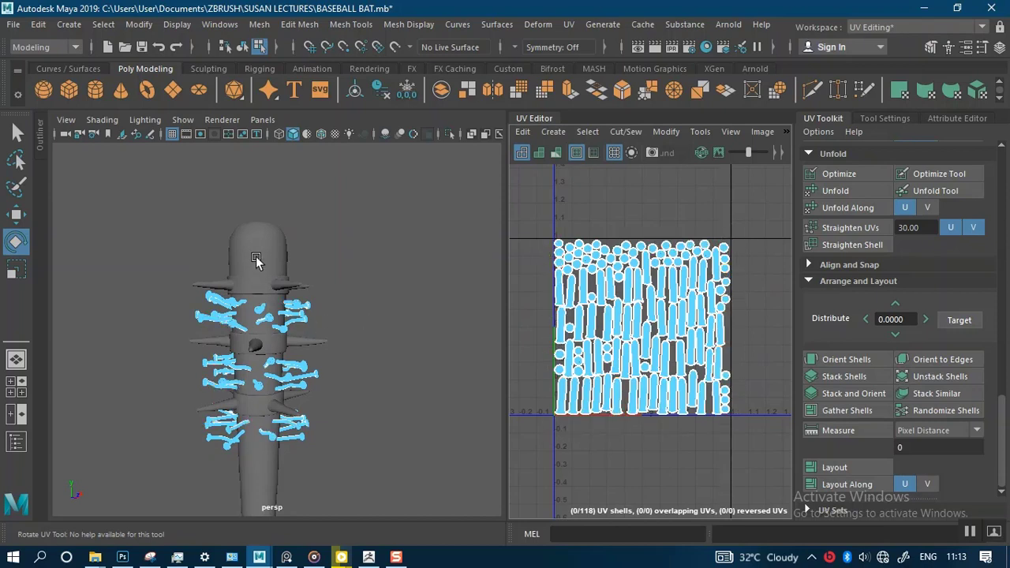
pyautogui.scroll(1, 257, 263)
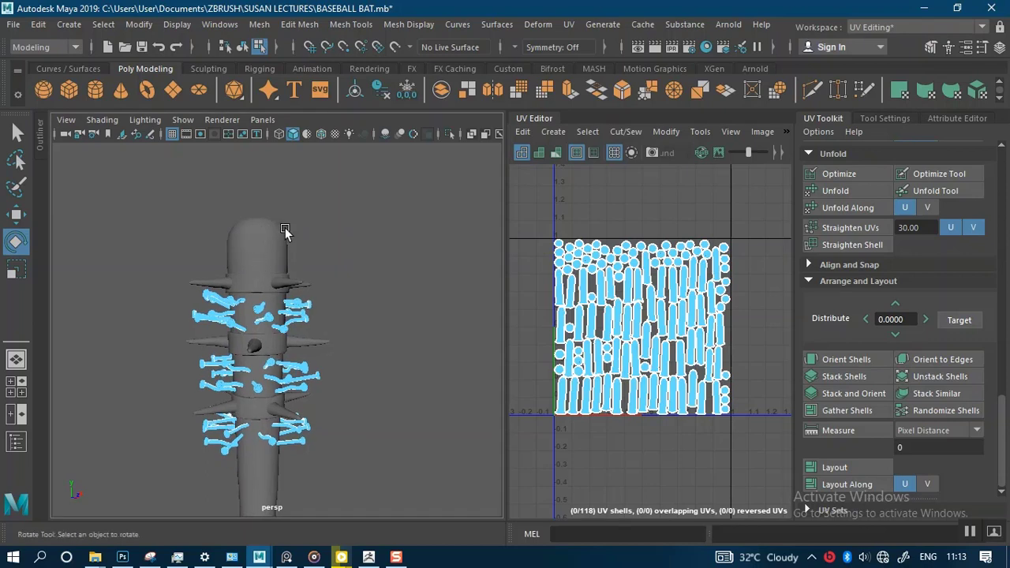
pyautogui.moveTo(285, 227); pyautogui.dragTo(285, 144, button='right')
pyautogui.scroll(1, 339, 281)
pyautogui.click(556, 154)
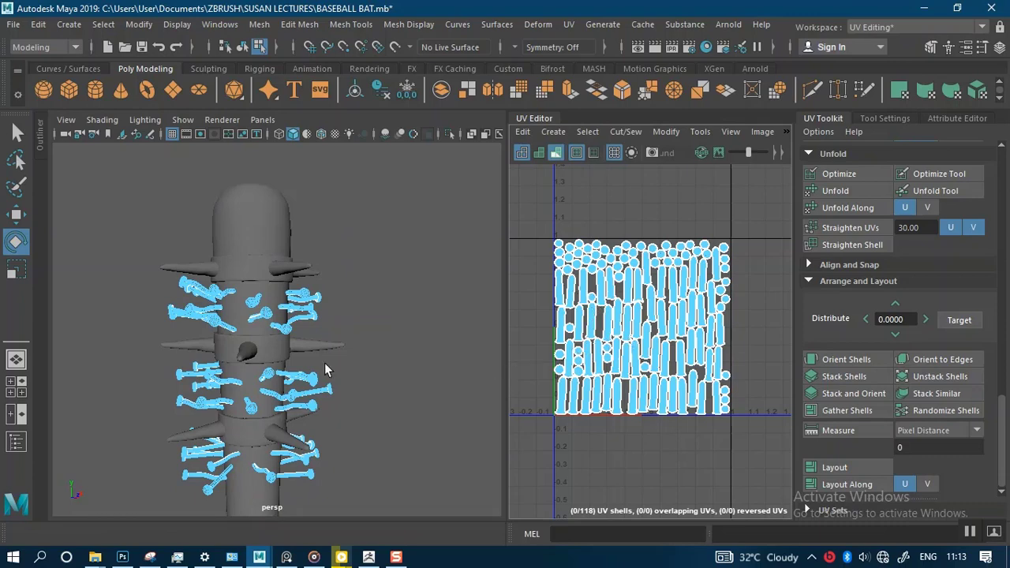
# Step: Examine the distortion shading on the nails all around the spiked sections of the bat
pyautogui.scroll(10, 329, 368)
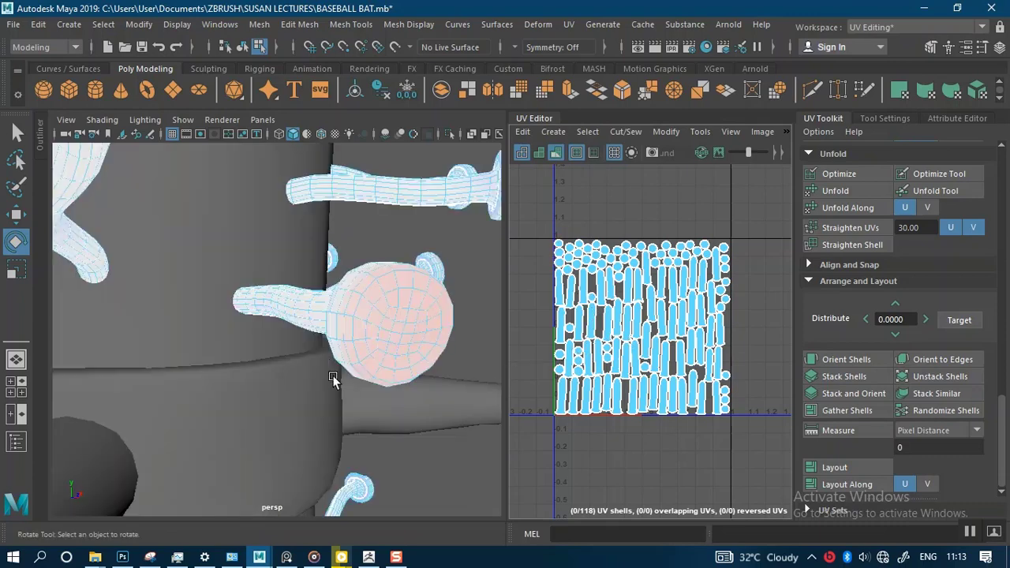
pyautogui.scroll(-4, 431, 378)
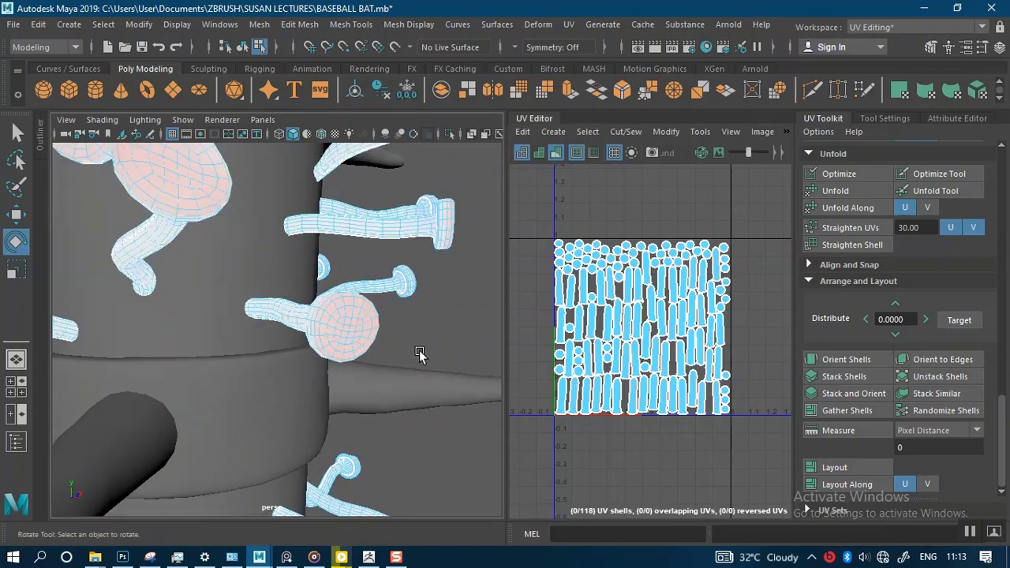
pyautogui.keyDown('alt'); pyautogui.moveTo(421, 352); pyautogui.dragTo(417, 405, button='middle'); pyautogui.keyUp('alt')
pyautogui.scroll(-6, 410, 391)
pyautogui.keyDown('alt'); pyautogui.moveTo(359, 398); pyautogui.dragTo(430, 319); pyautogui.keyUp('alt')
pyautogui.scroll(10, 431, 319)
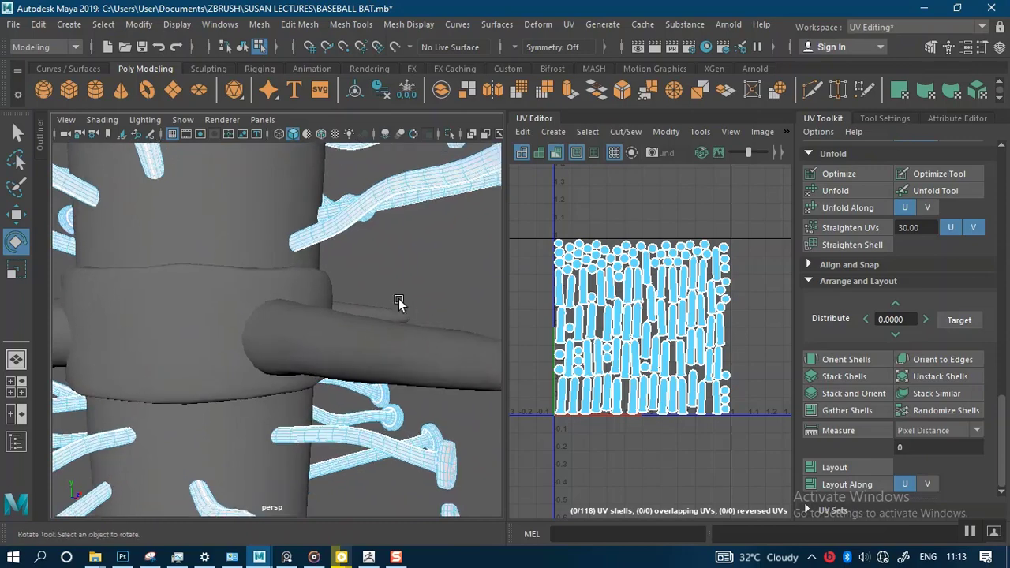
pyautogui.keyDown('alt'); pyautogui.moveTo(314, 276); pyautogui.dragTo(310, 384); pyautogui.keyUp('alt')
pyautogui.scroll(-6, 290, 357)
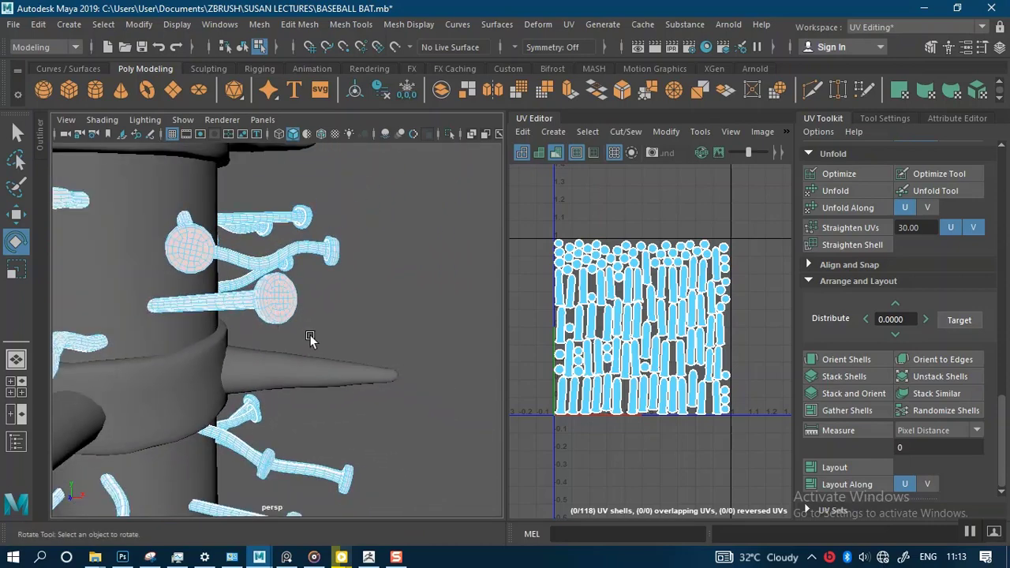
pyautogui.keyDown('alt'); pyautogui.moveTo(311, 335); pyautogui.dragTo(375, 334, button='middle'); pyautogui.keyUp('alt')
pyautogui.keyDown('alt'); pyautogui.moveTo(375, 333); pyautogui.dragTo(386, 300); pyautogui.keyUp('alt')
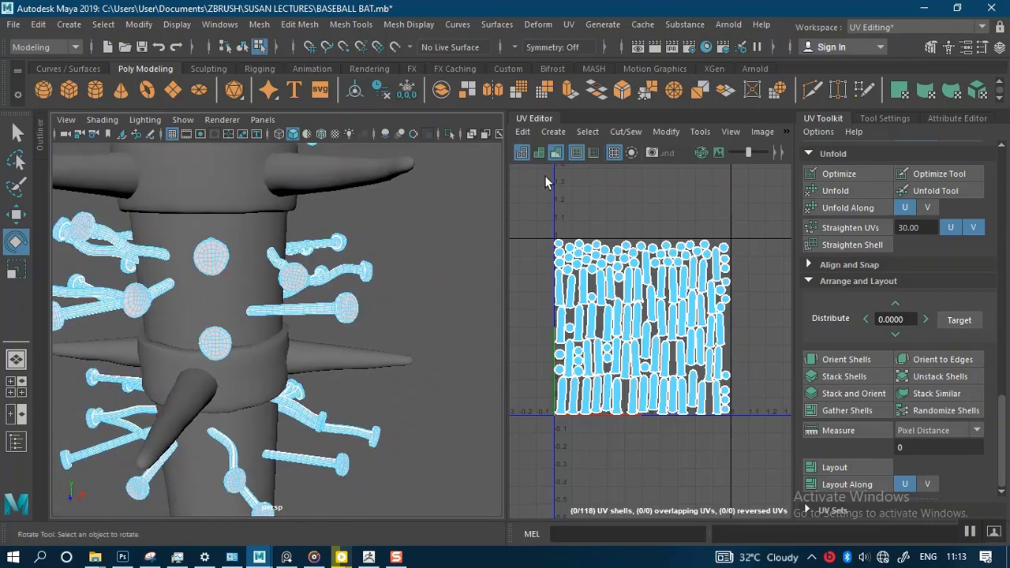
pyautogui.keyDown('alt'); pyautogui.moveTo(303, 341); pyautogui.dragTo(267, 284, button='right'); pyautogui.keyUp('alt')
pyautogui.keyDown('alt'); pyautogui.moveTo(308, 291); pyautogui.dragTo(352, 293, button='middle'); pyautogui.keyUp('alt')
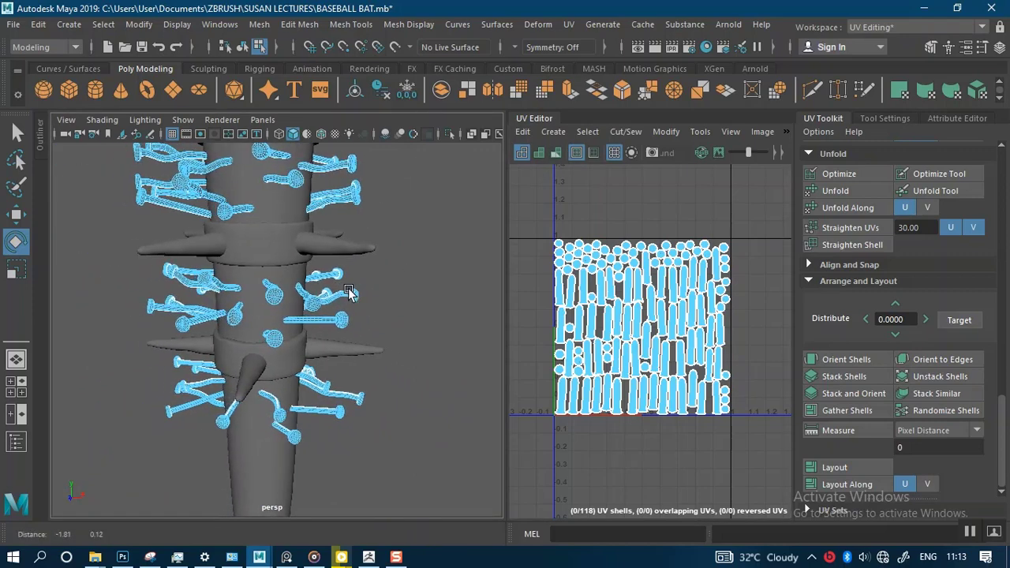
pyautogui.keyDown('alt'); pyautogui.moveTo(352, 292); pyautogui.dragTo(321, 235, button='right'); pyautogui.keyUp('alt')
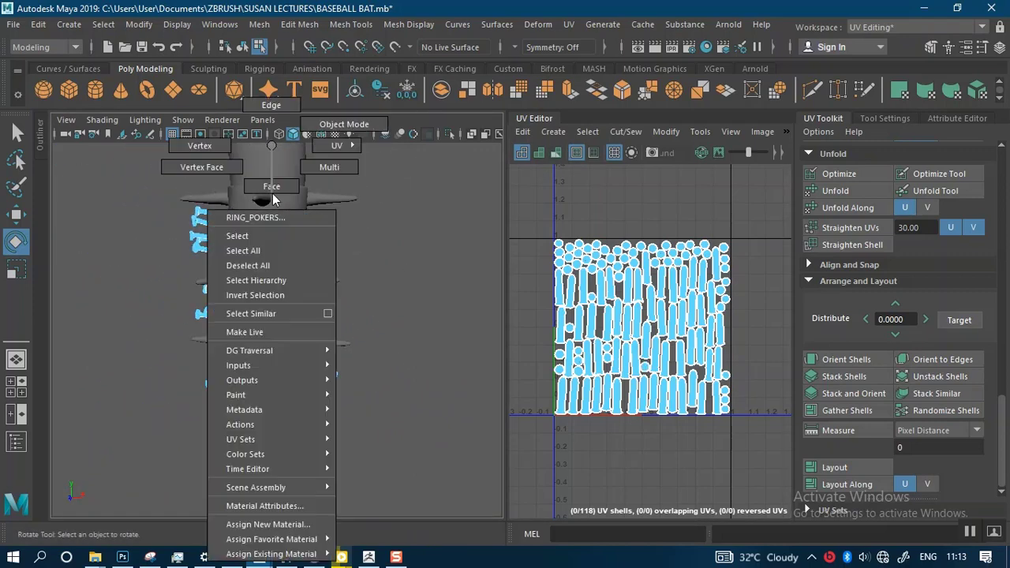
# Step: Return to object mode, select the bat, rings and nails together, and display the checker map on them
pyautogui.moveTo(271, 145); pyautogui.dragTo(304, 136, button='right')
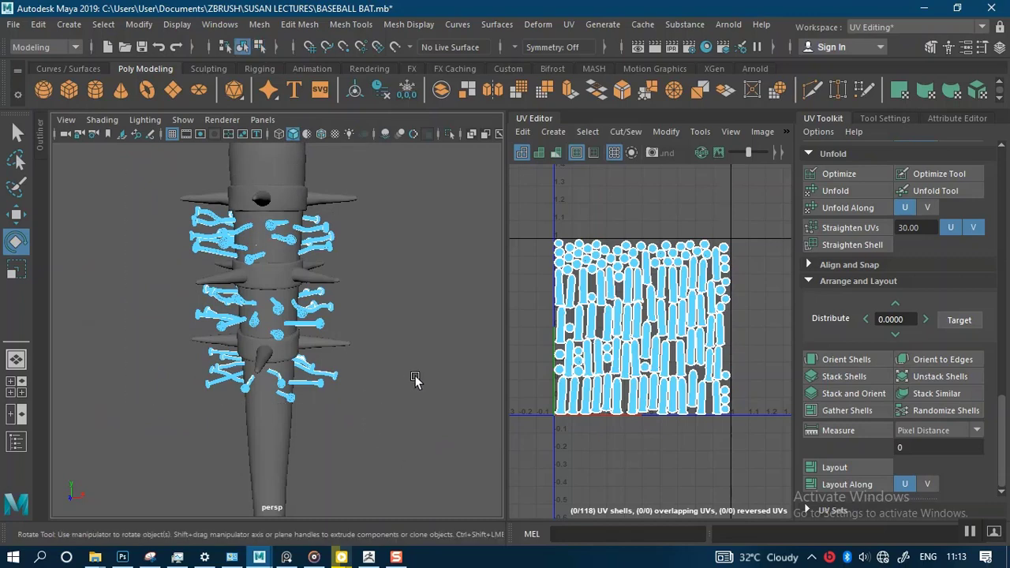
pyautogui.click(788, 134)
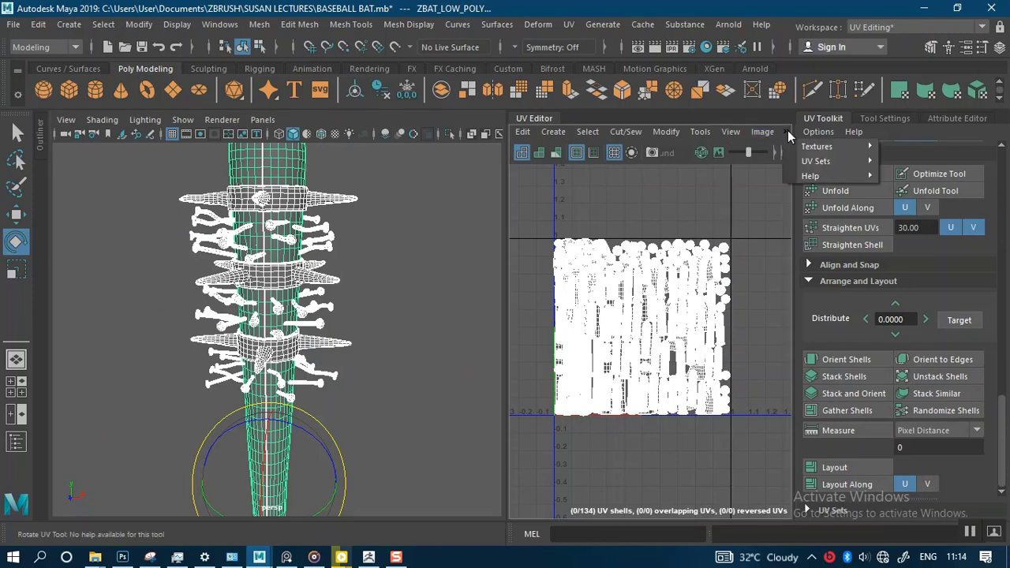
pyautogui.moveTo(860, 146)
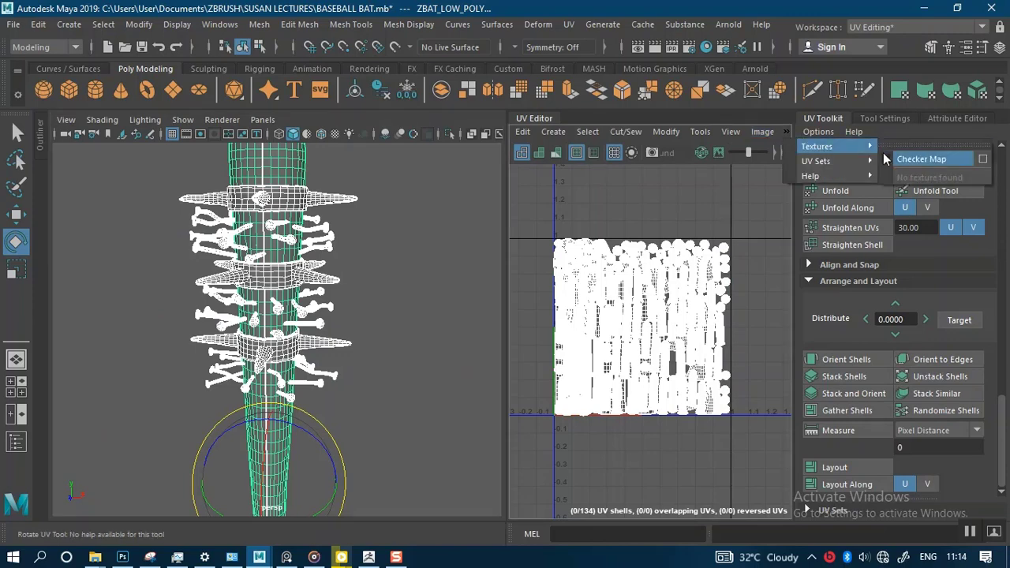
pyautogui.click(895, 159)
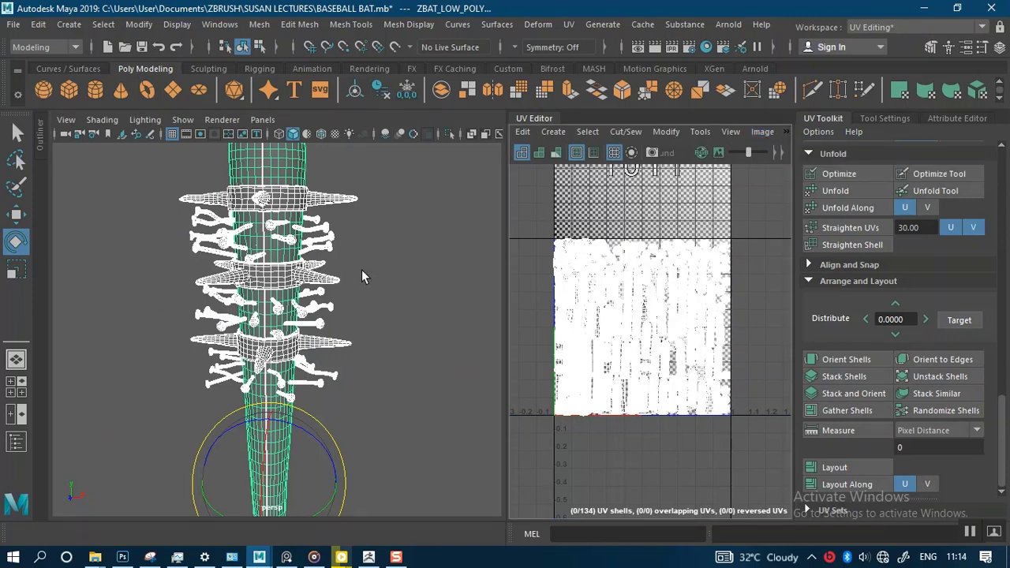
# Step: Examine the checker pattern on the bat, spiked rings and nails from several angles for stretching
pyautogui.keyDown('alt'); pyautogui.moveTo(377, 305); pyautogui.dragTo(392, 376, button='right'); pyautogui.keyUp('alt')
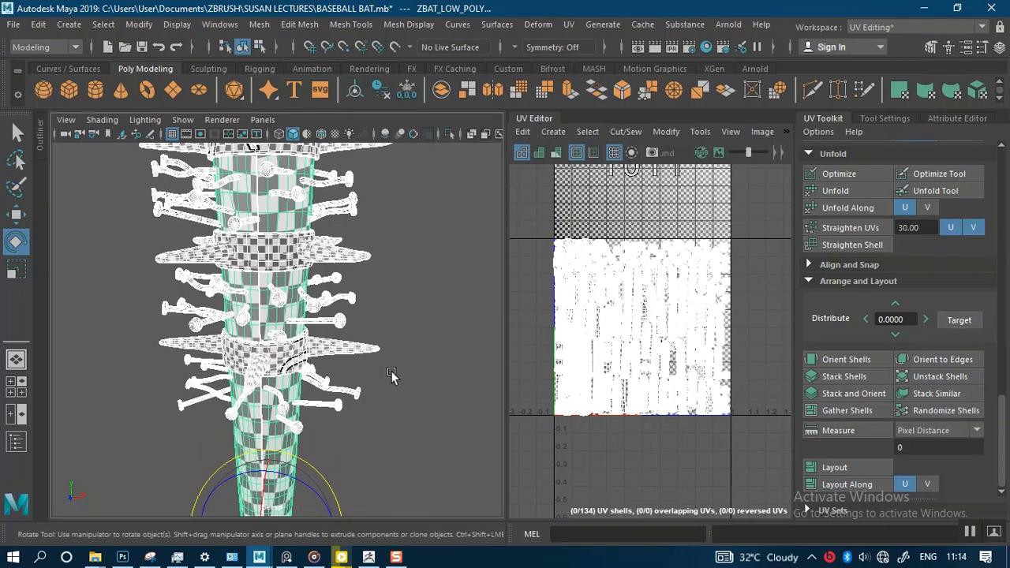
pyautogui.keyDown('alt'); pyautogui.moveTo(416, 306); pyautogui.dragTo(419, 433, button='middle'); pyautogui.keyUp('alt')
pyautogui.keyDown('alt'); pyautogui.moveTo(396, 327); pyautogui.dragTo(414, 400, button='right'); pyautogui.keyUp('alt')
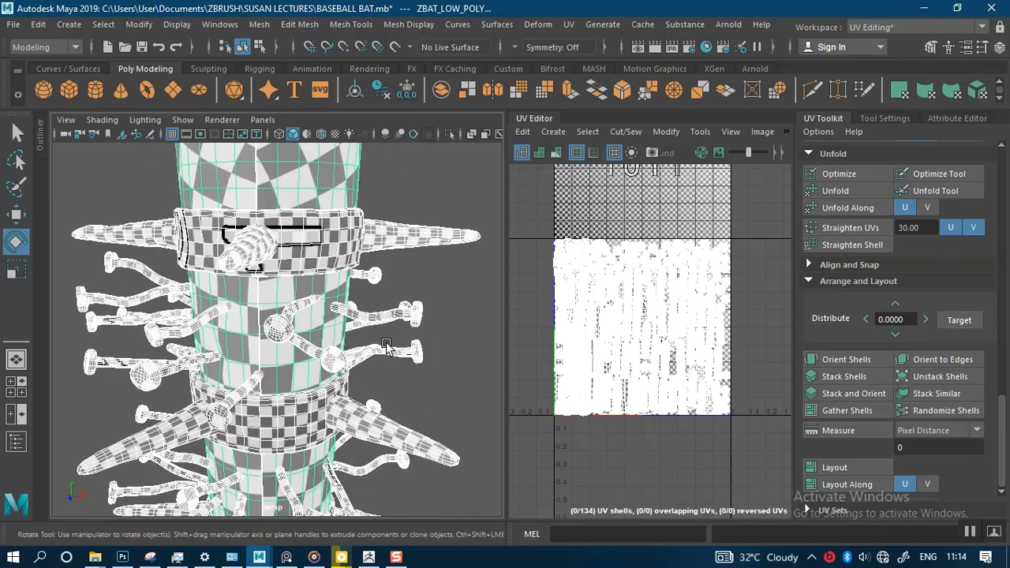
pyautogui.keyDown('alt'); pyautogui.moveTo(387, 346); pyautogui.dragTo(374, 311); pyautogui.keyUp('alt')
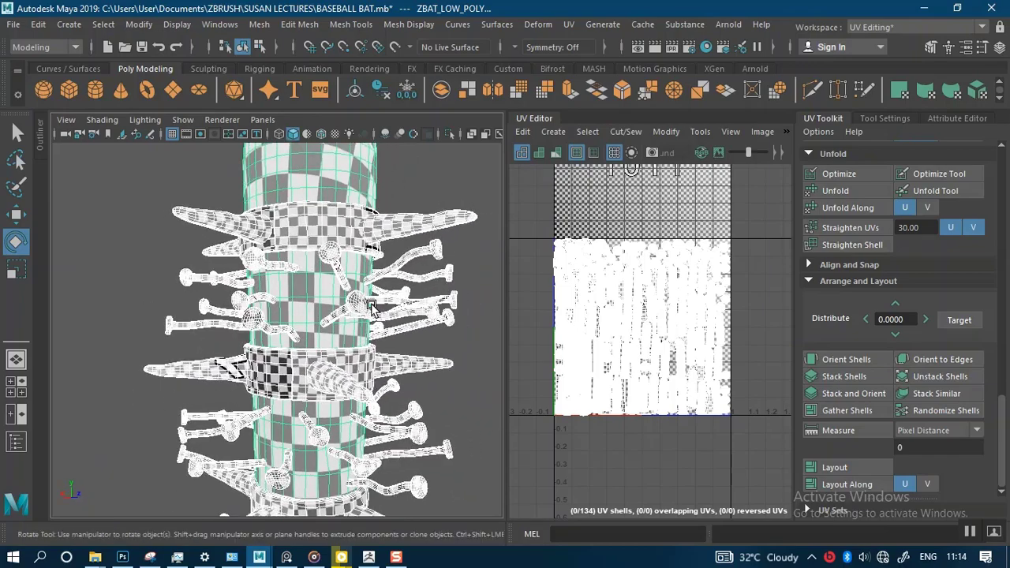
pyautogui.keyDown('alt'); pyautogui.moveTo(374, 312); pyautogui.dragTo(335, 207, button='middle'); pyautogui.keyUp('alt')
pyautogui.keyDown('alt'); pyautogui.moveTo(339, 230); pyautogui.dragTo(341, 328, button='right'); pyautogui.keyUp('alt')
pyautogui.keyDown('alt'); pyautogui.moveTo(333, 272); pyautogui.dragTo(340, 354, button='middle'); pyautogui.keyUp('alt')
pyautogui.keyDown('alt'); pyautogui.moveTo(340, 354); pyautogui.dragTo(323, 286, button='right'); pyautogui.keyUp('alt')
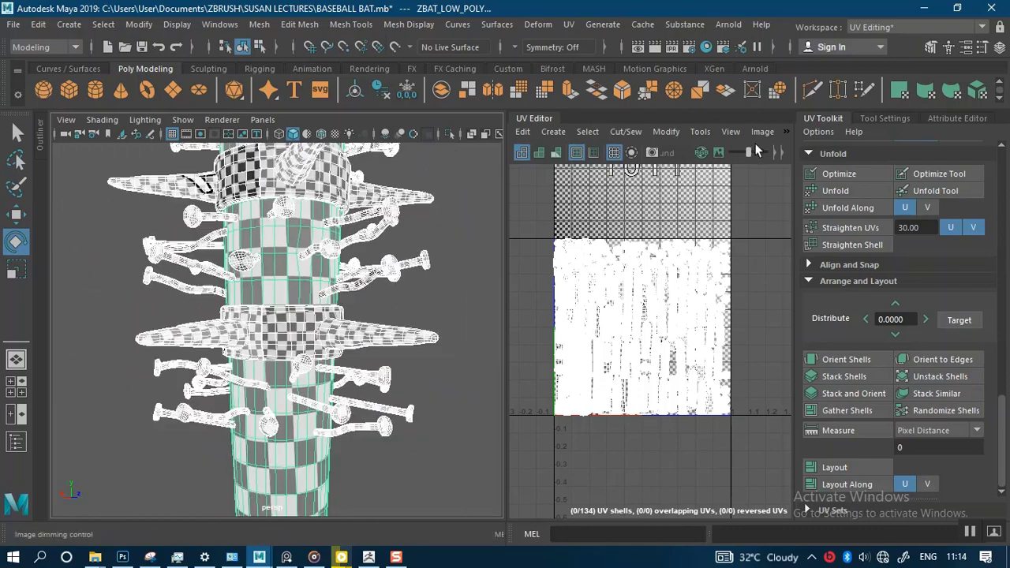
# Step: Turn off the checker map and deselect all the bat meshes
pyautogui.click(790, 132)
pyautogui.click(788, 134)
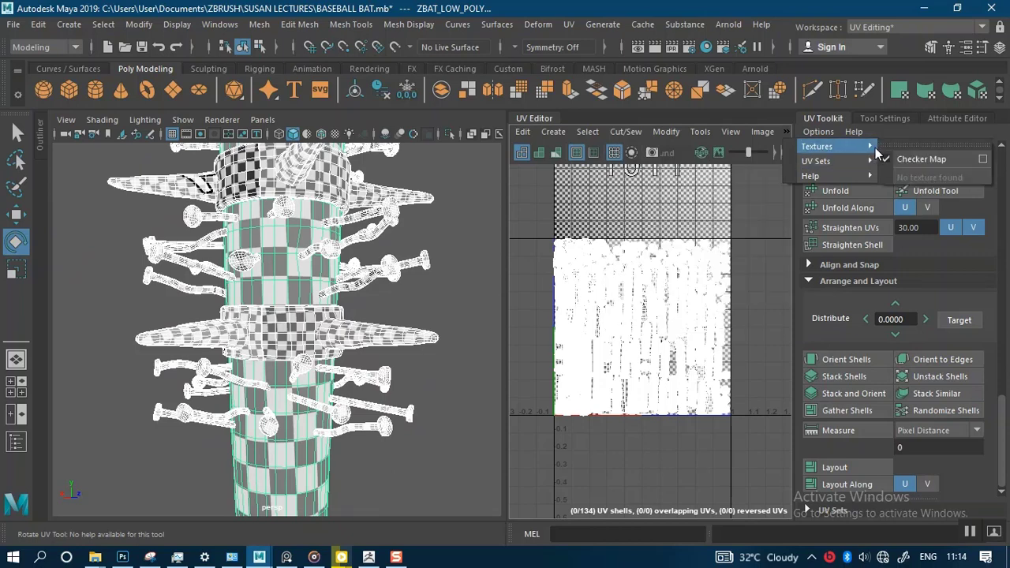
pyautogui.click(892, 160)
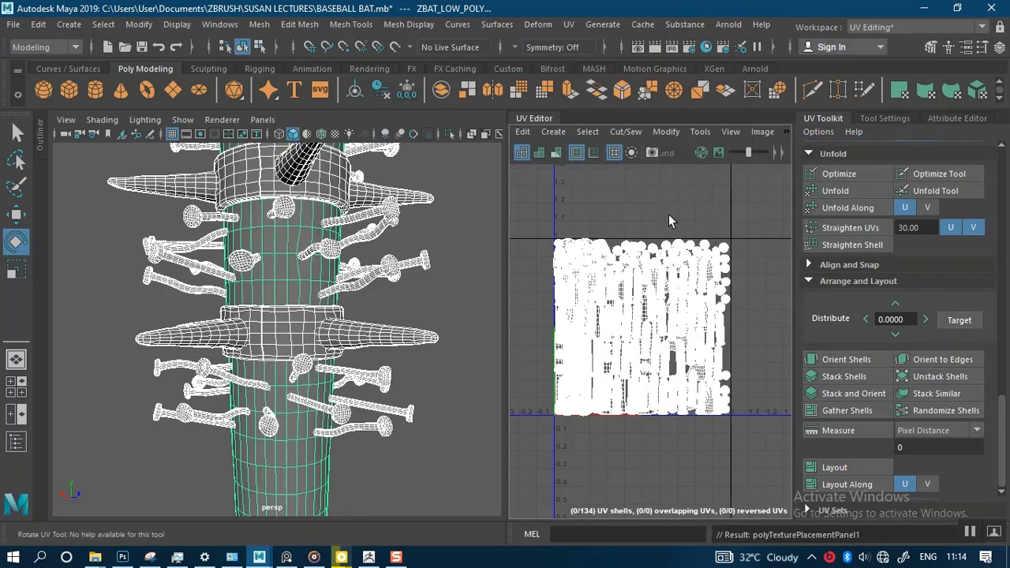
pyautogui.click(465, 257)
pyautogui.keyDown('alt'); pyautogui.moveTo(420, 330); pyautogui.dragTo(383, 290, button='right'); pyautogui.keyUp('alt')
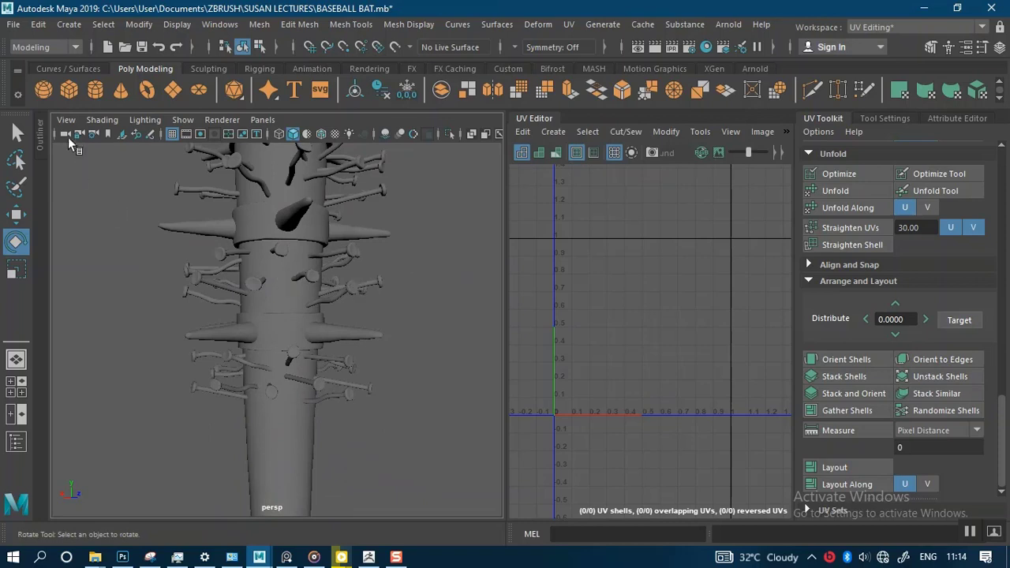
# Step: Collapse the UV Editor and switch the workspace to Modeling - Standard
pyautogui.click(540, 119)
pyautogui.click(893, 27)
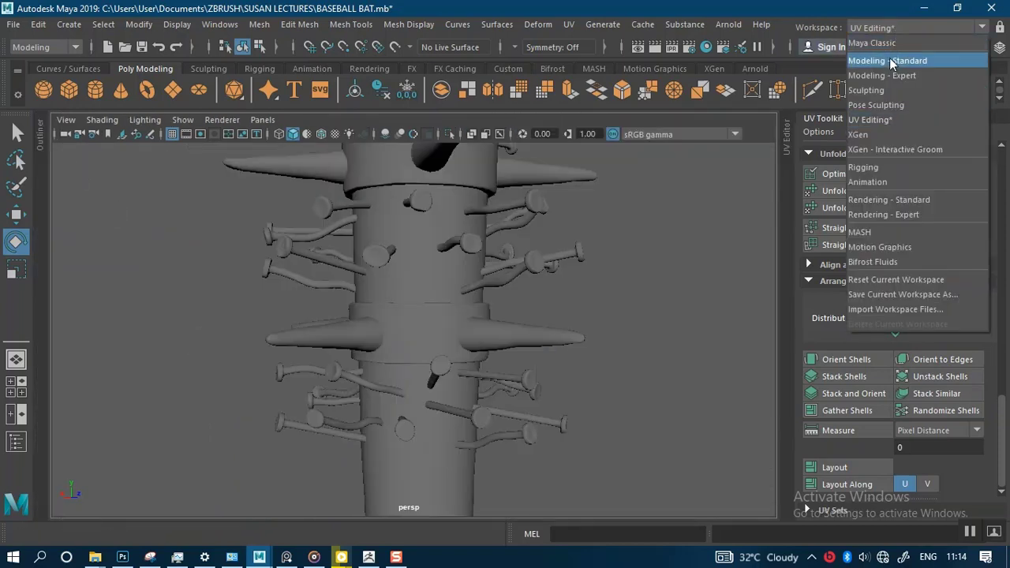
pyautogui.click(890, 60)
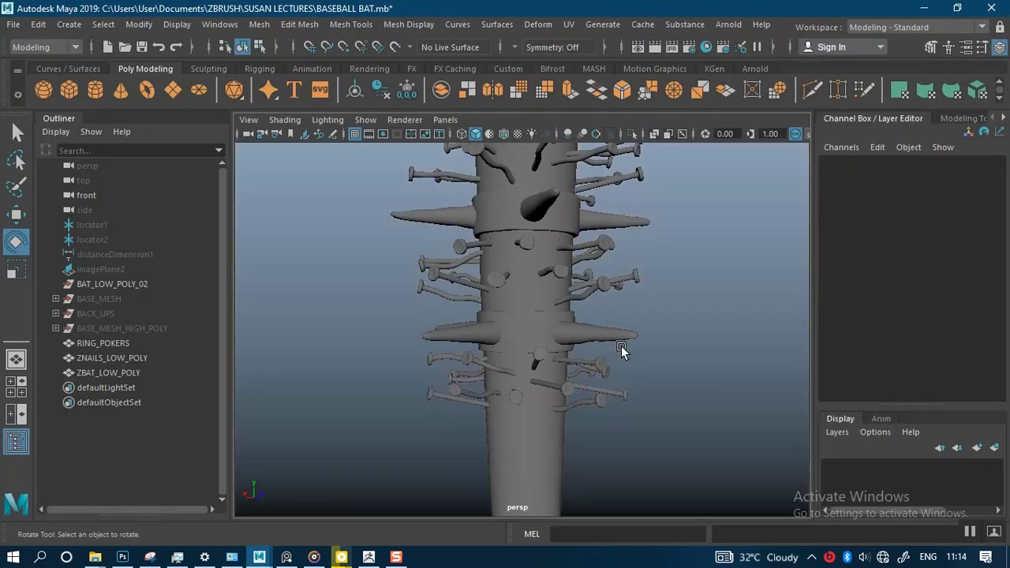
# Step: Select the RING_POKERS mesh in the Outliner
pyautogui.moveTo(582, 289)
pyautogui.keyDown('alt'); pyautogui.mouseDown()
pyautogui.moveTo(568, 226)
pyautogui.moveTo(594, 284)
pyautogui.mouseUp(); pyautogui.keyUp('alt')
pyautogui.scroll(3, 593, 284)
pyautogui.keyDown('alt'); pyautogui.moveTo(438, 330); pyautogui.dragTo(471, 295, button='middle'); pyautogui.keyUp('alt')
pyautogui.scroll(2, 471, 295)
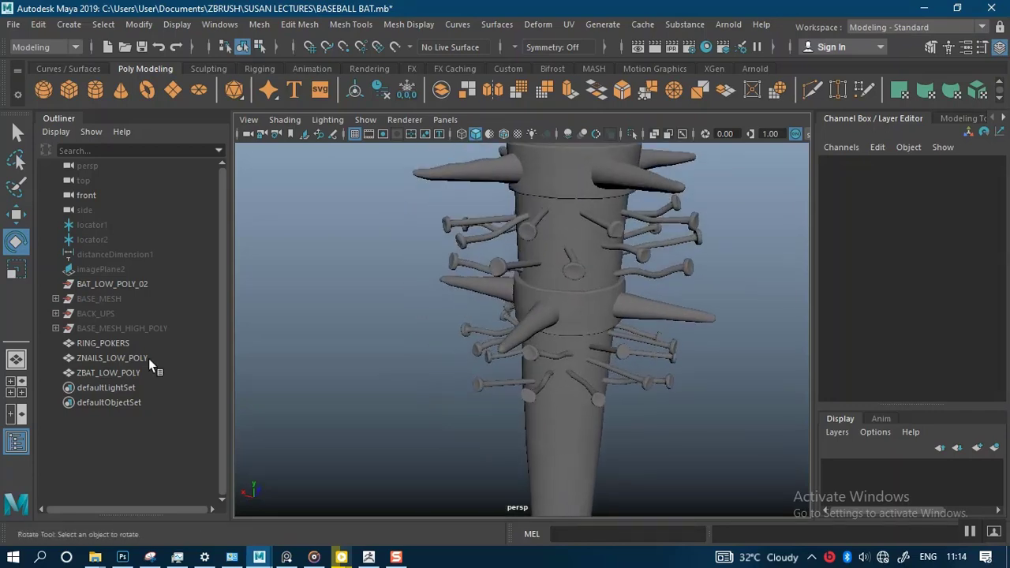
pyautogui.keyDown('alt'); pyautogui.moveTo(354, 333); pyautogui.dragTo(183, 338); pyautogui.keyUp('alt')
pyautogui.click(103, 343)
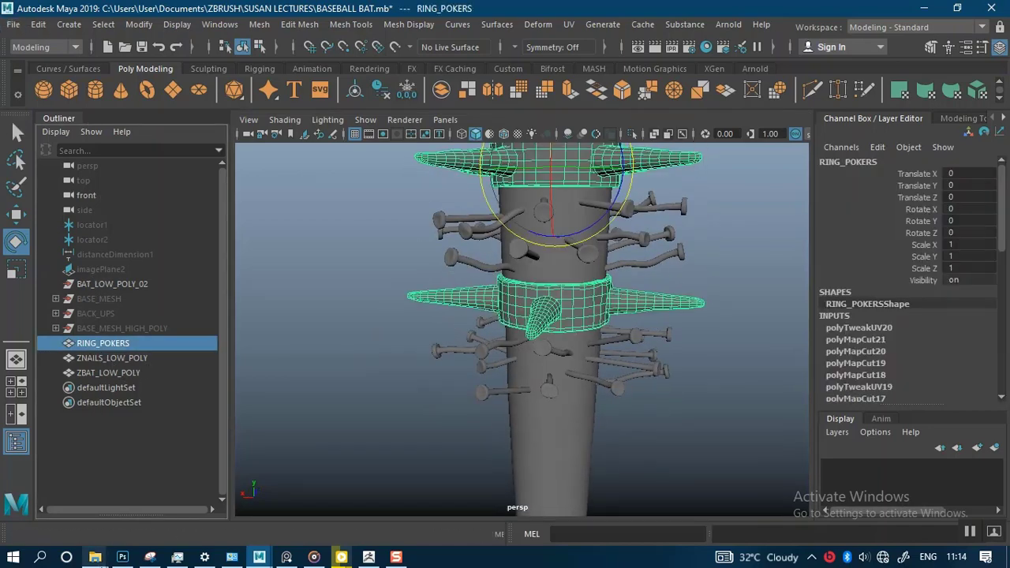
# Step: Switch to the SUSAN LECTURES folder in File Explorer and duplicate WEAPONRY BASEBALL BAT.ZPR there
pyautogui.moveTo(96, 557)
pyautogui.click(357, 511)
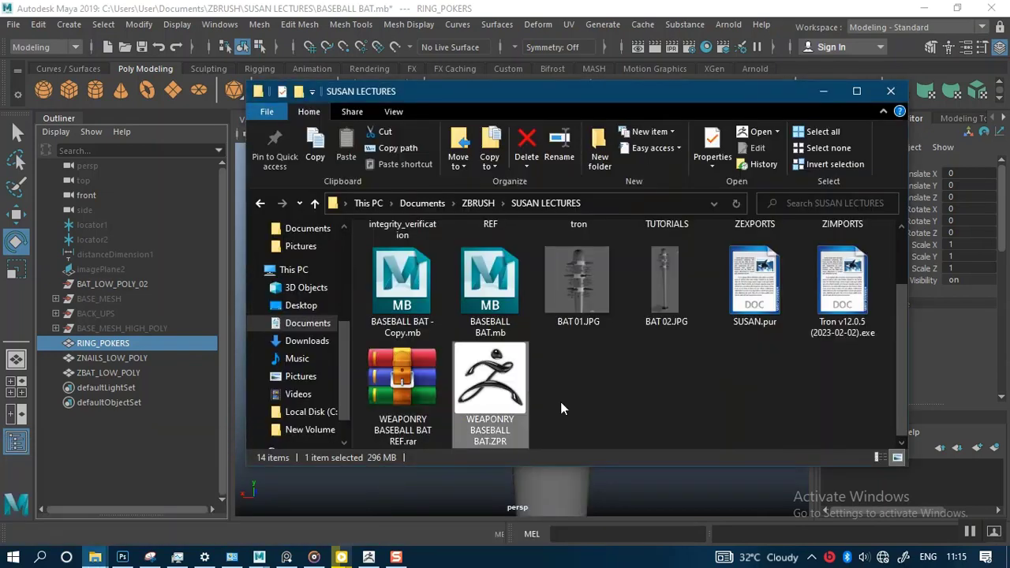
pyautogui.click(561, 403)
pyautogui.click(493, 401)
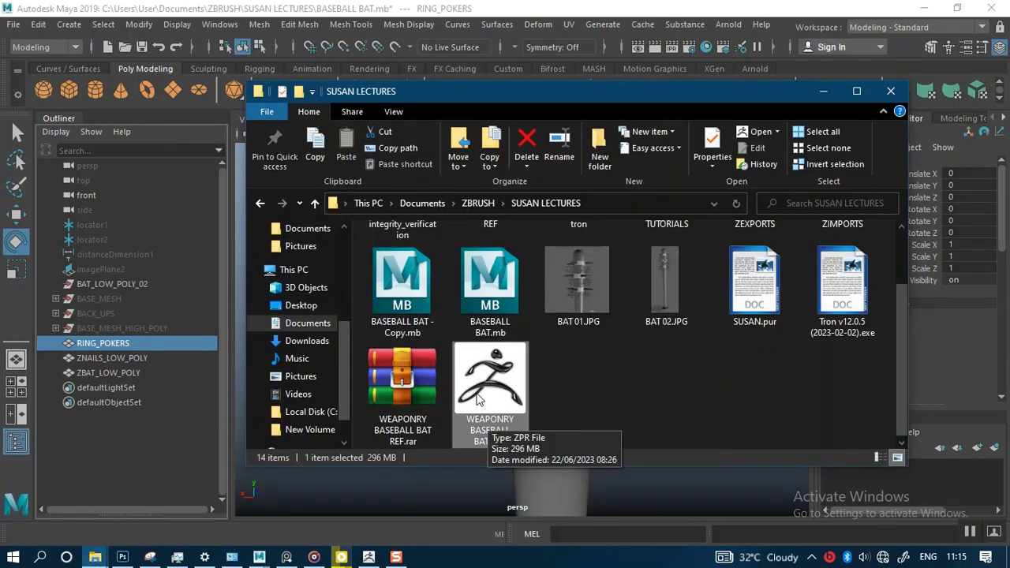
pyautogui.moveTo(491, 400); pyautogui.dragTo(612, 392)
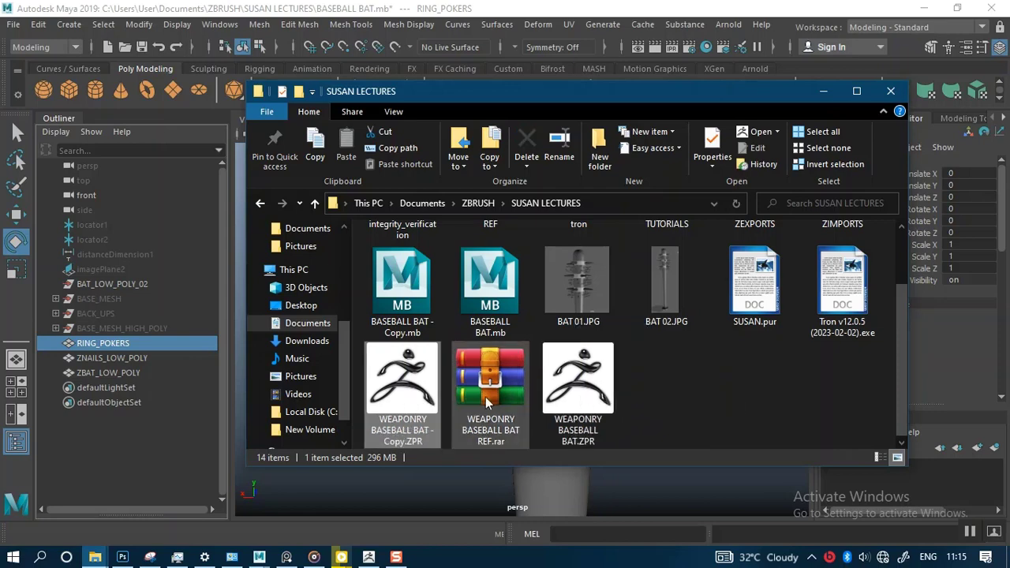
# Step: Create a new folder named UVED ASSETS inside the ZEXPORTS folder
pyautogui.scroll(1, 499, 331)
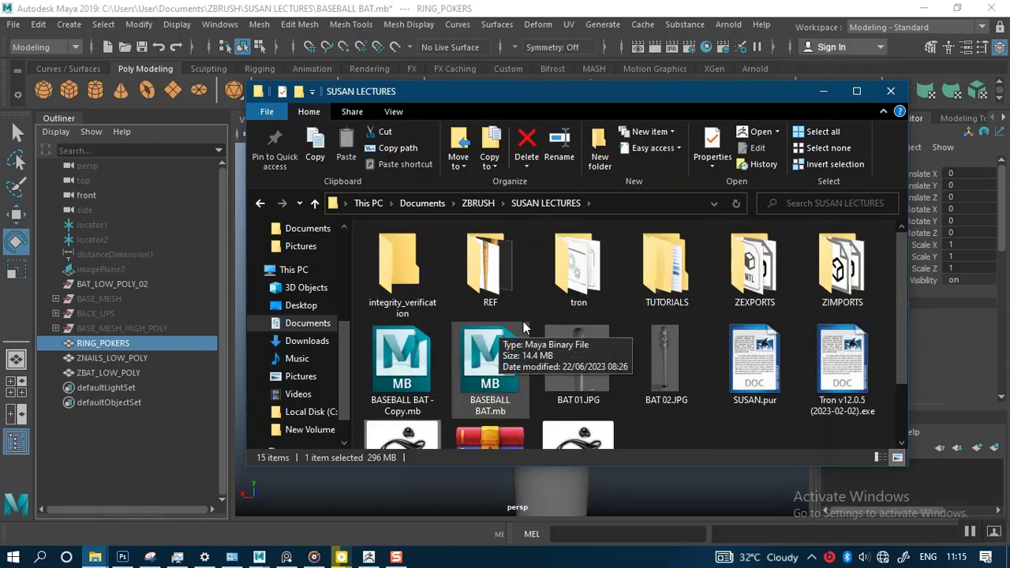
pyautogui.doubleClick(759, 276)
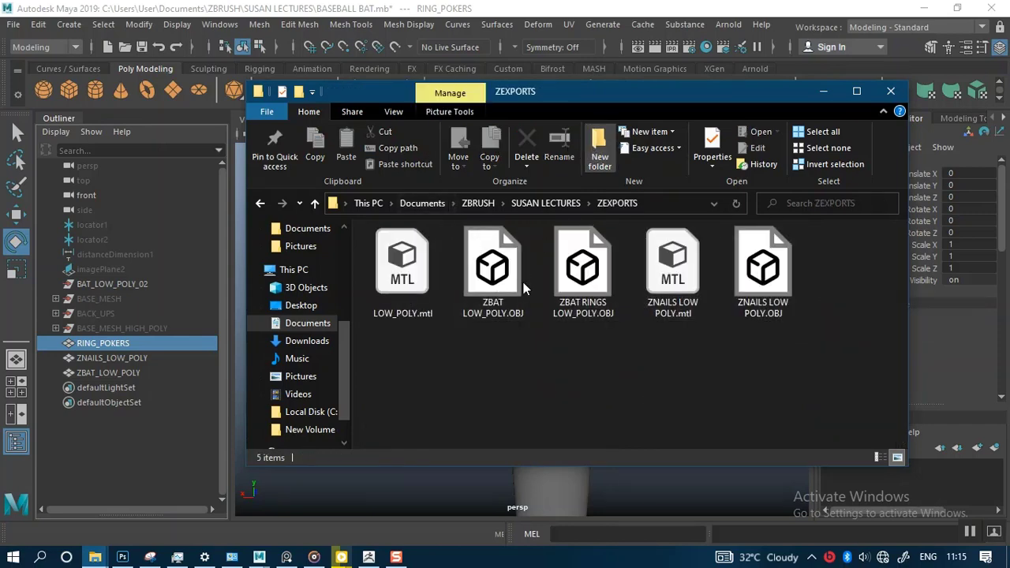
pyautogui.write('u')
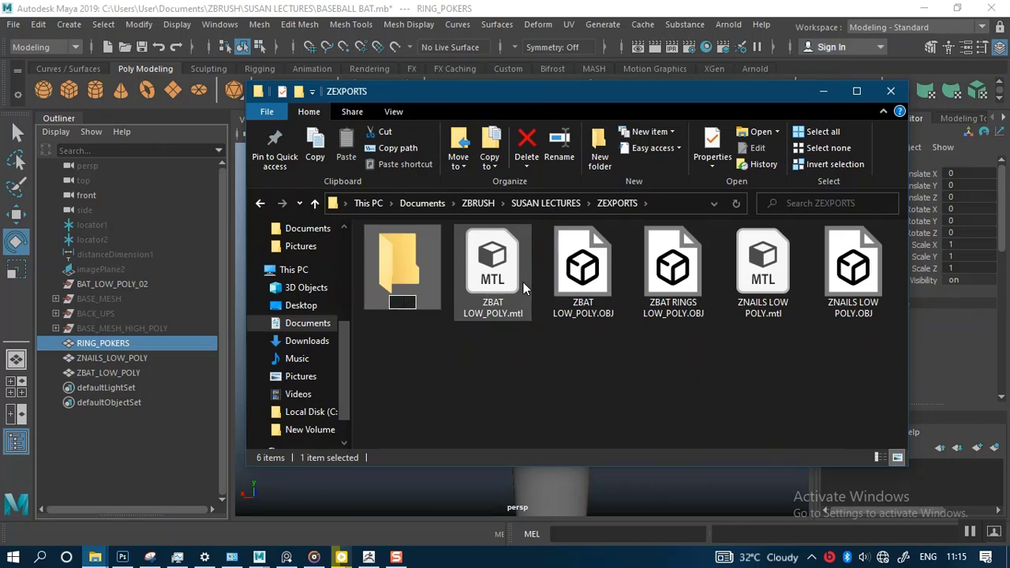
pyautogui.write('UVED ASSETS')
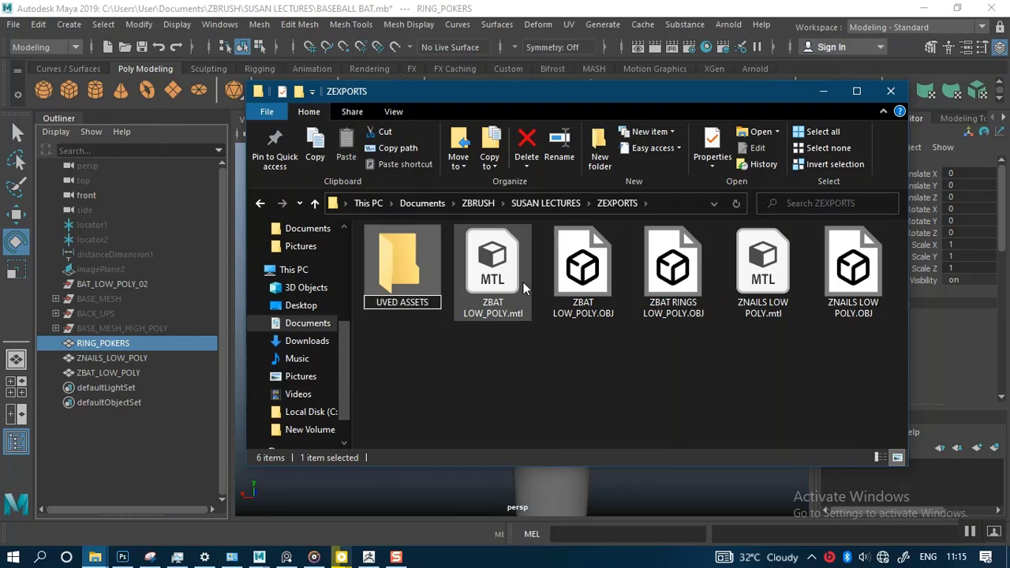
pyautogui.press('Return')
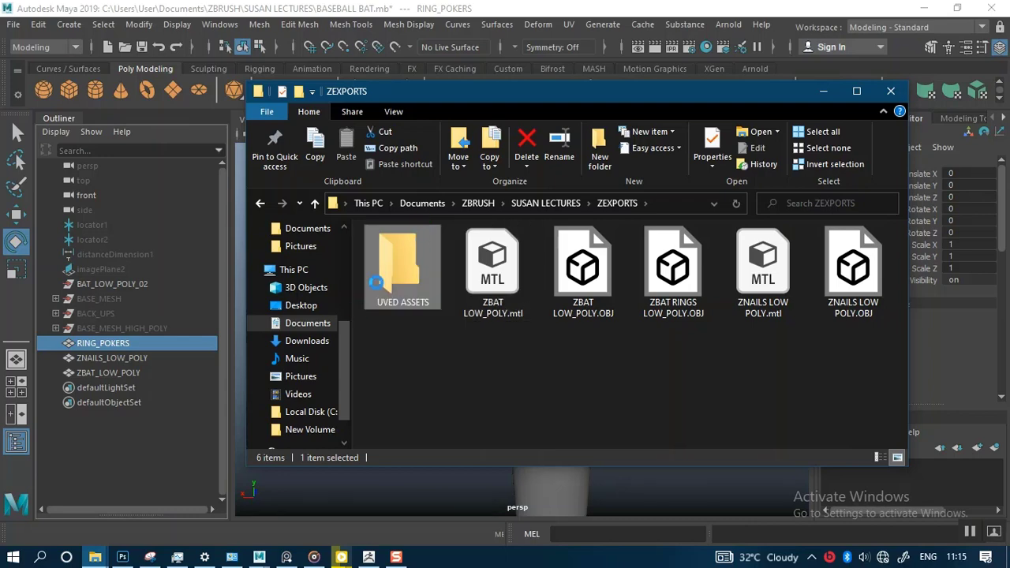
# Step: Open the new UVED ASSETS folder, select its full path, and switch back to Maya
pyautogui.doubleClick(401, 265)
pyautogui.click(671, 203)
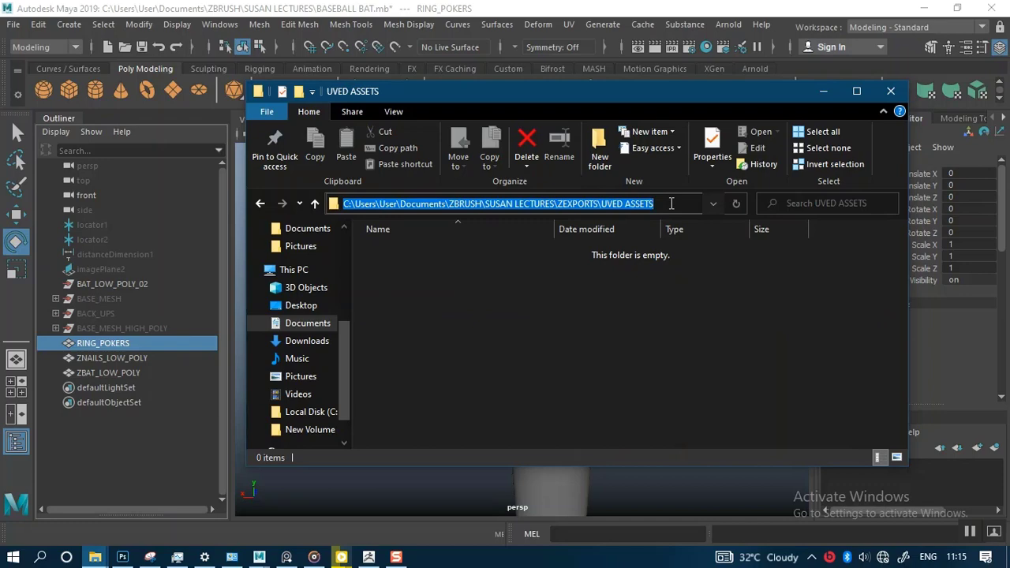
pyautogui.click(16, 29)
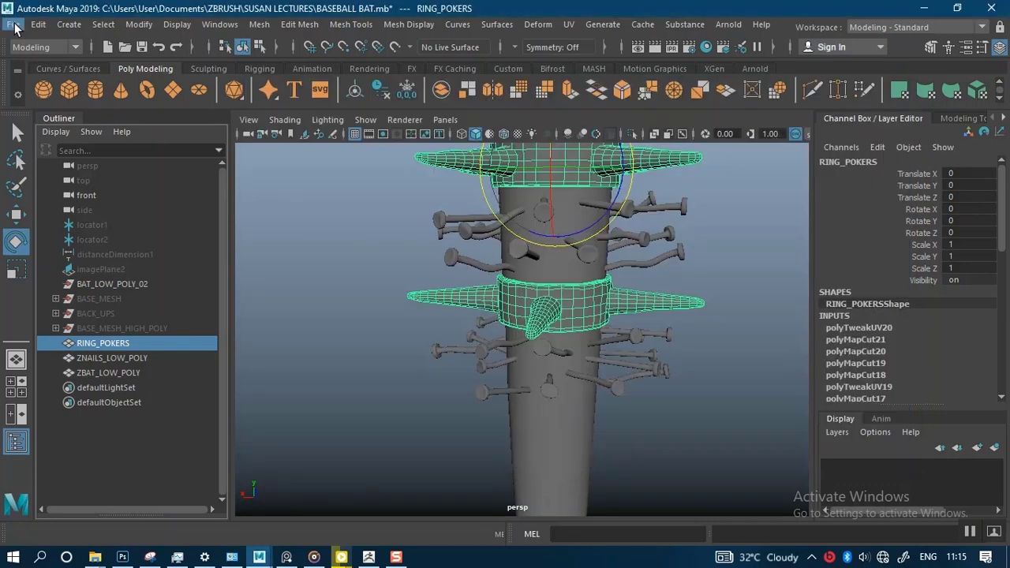
pyautogui.click(16, 29)
pyautogui.click(16, 29)
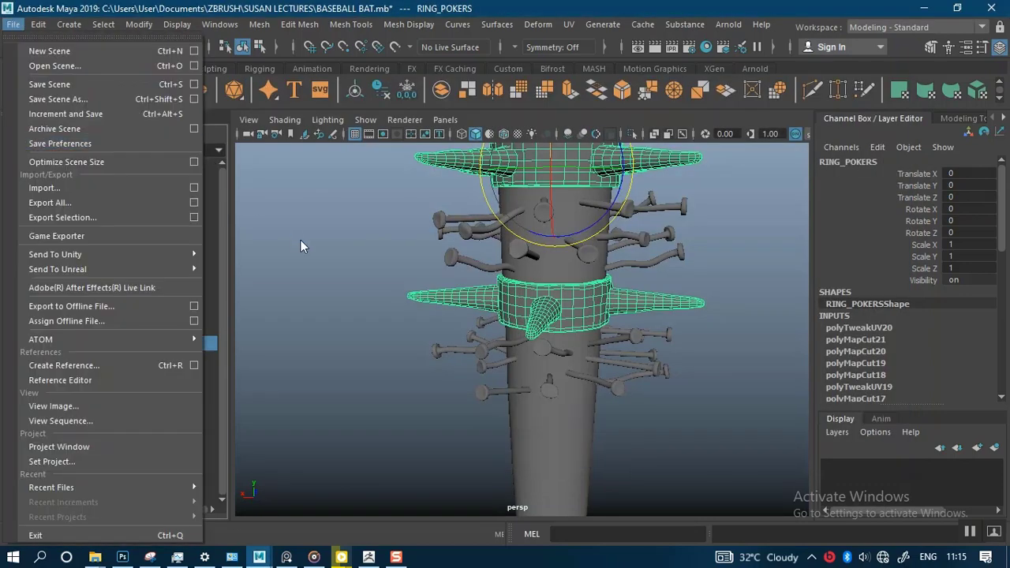
pyautogui.click(361, 338)
pyautogui.scroll(1, 326, 352)
pyautogui.click(118, 343)
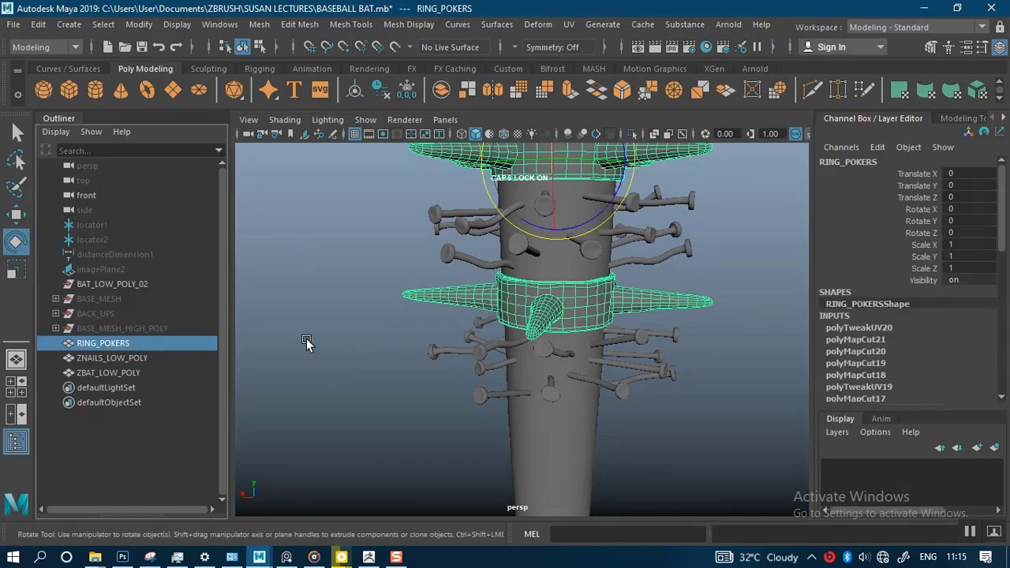
pyautogui.press('f')
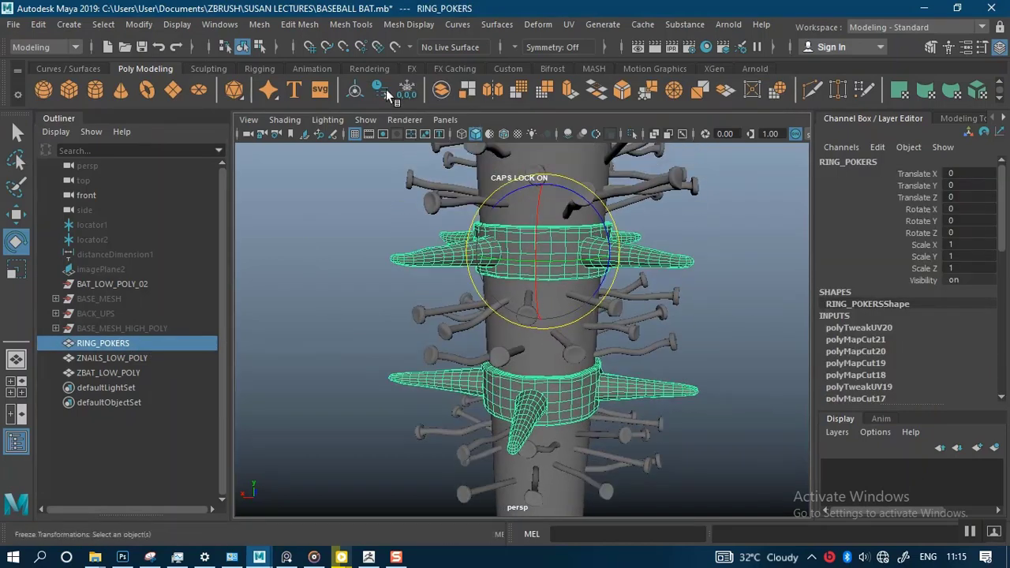
pyautogui.click(13, 23)
pyautogui.moveTo(67, 264)
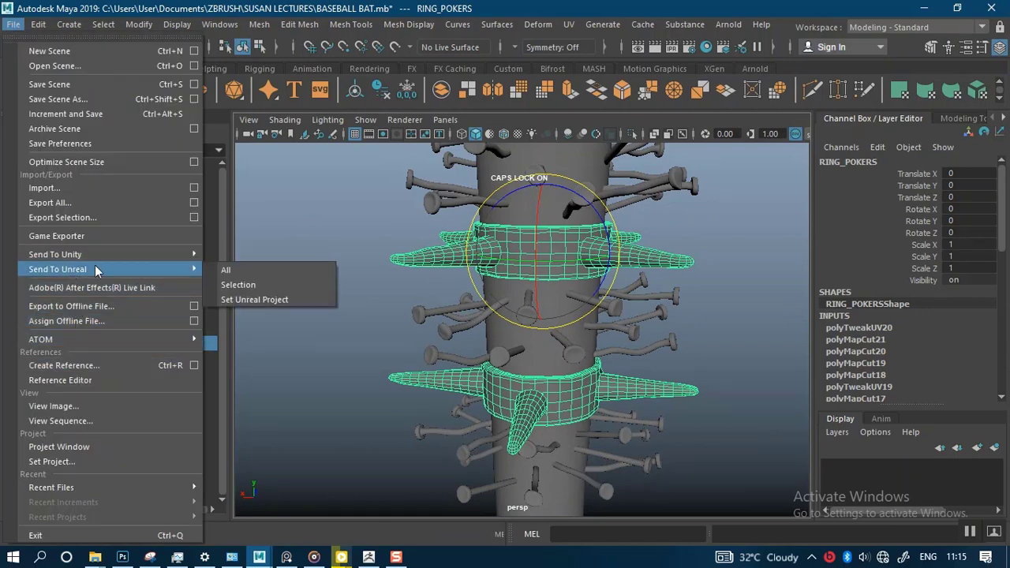
pyautogui.click(338, 244)
pyautogui.keyDown('alt'); pyautogui.moveTo(338, 244); pyautogui.dragTo(360, 229); pyautogui.keyUp('alt')
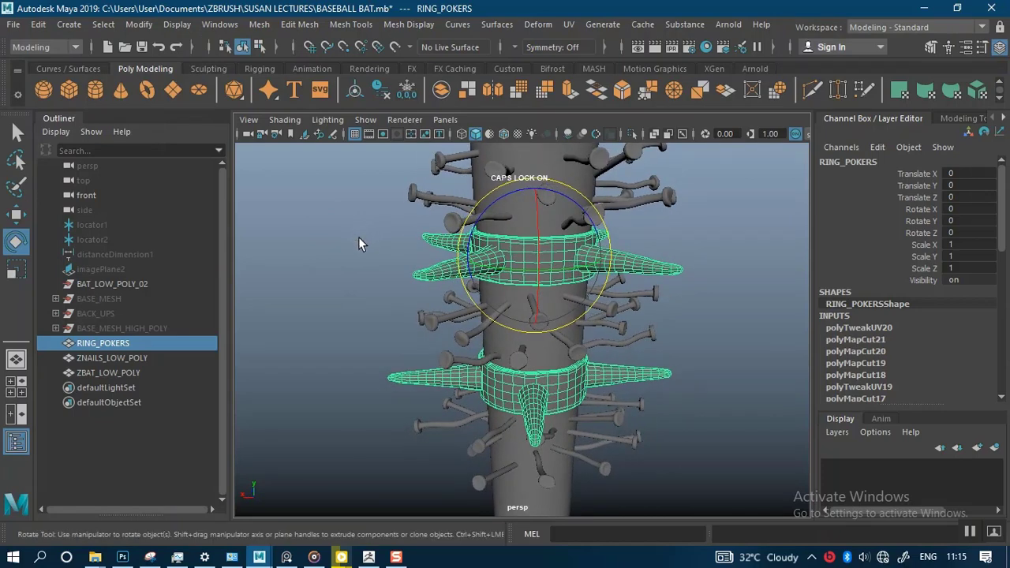
# Step: Export the selected RING_POKERS mesh as an OBJ named RING POKERS into the UVED ASSETS folder
pyautogui.press('q')
pyautogui.keyDown('alt'); pyautogui.moveTo(388, 278); pyautogui.dragTo(393, 284); pyautogui.keyUp('alt')
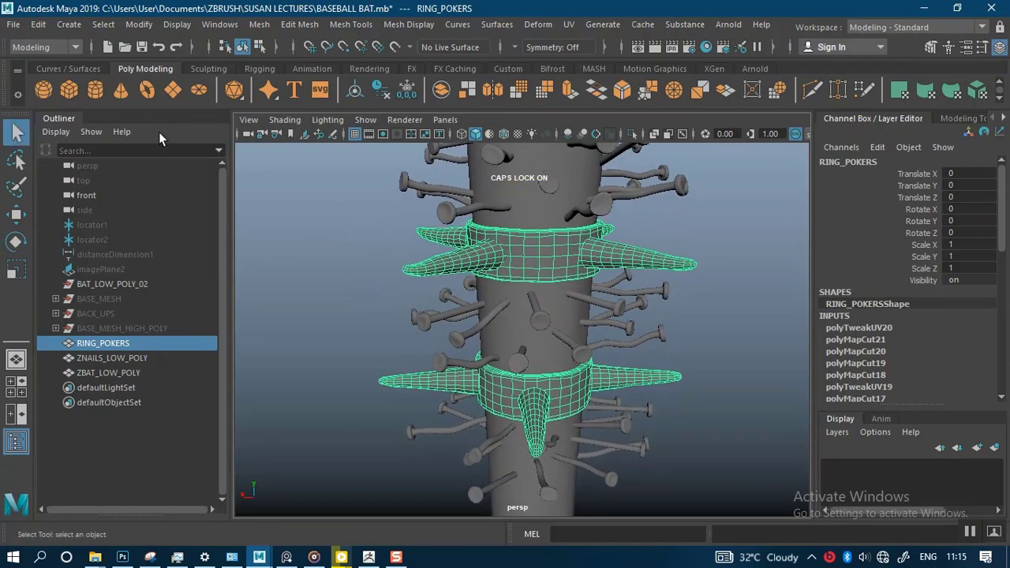
pyautogui.click(13, 25)
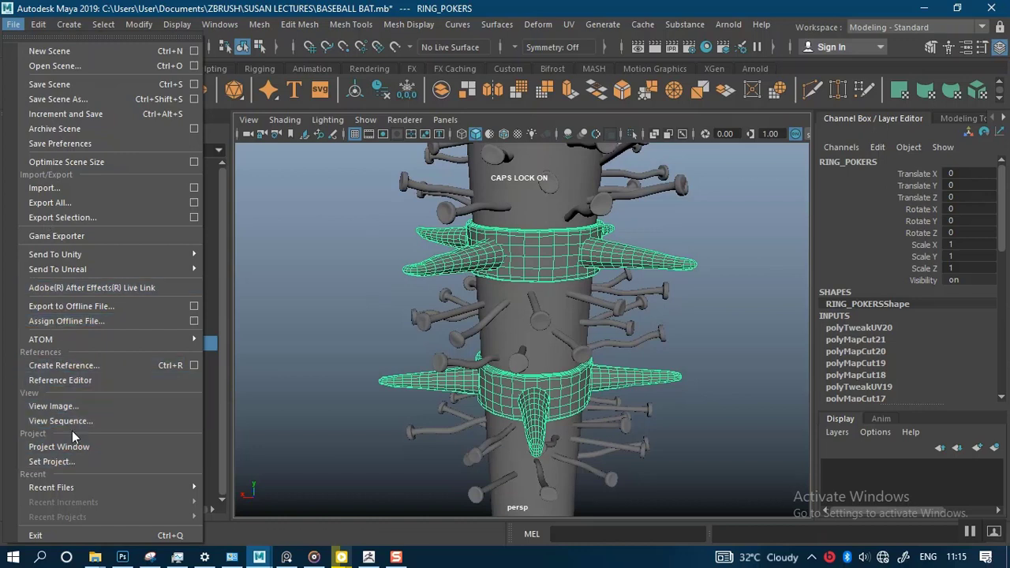
pyautogui.click(80, 221)
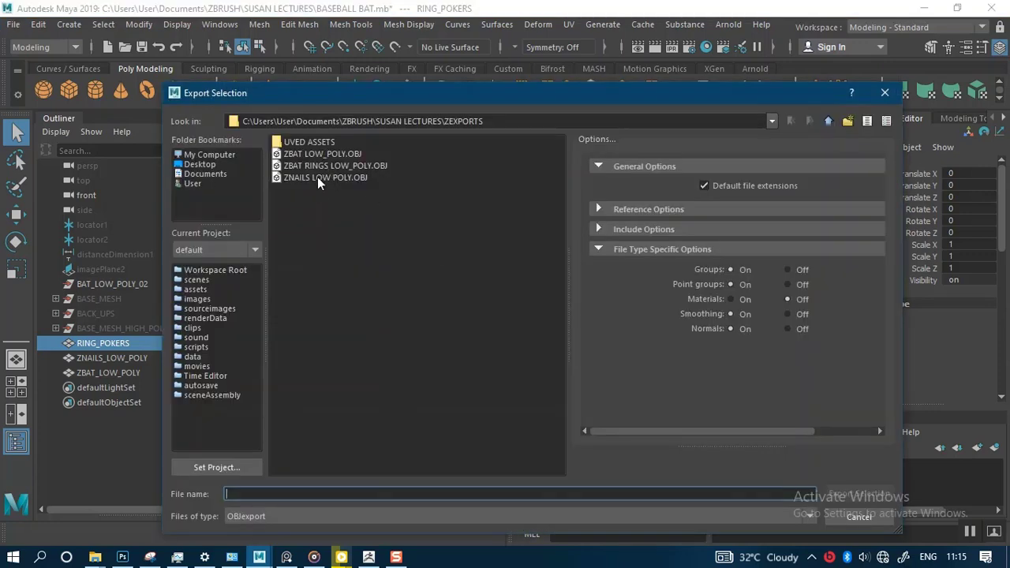
pyautogui.doubleClick(319, 143)
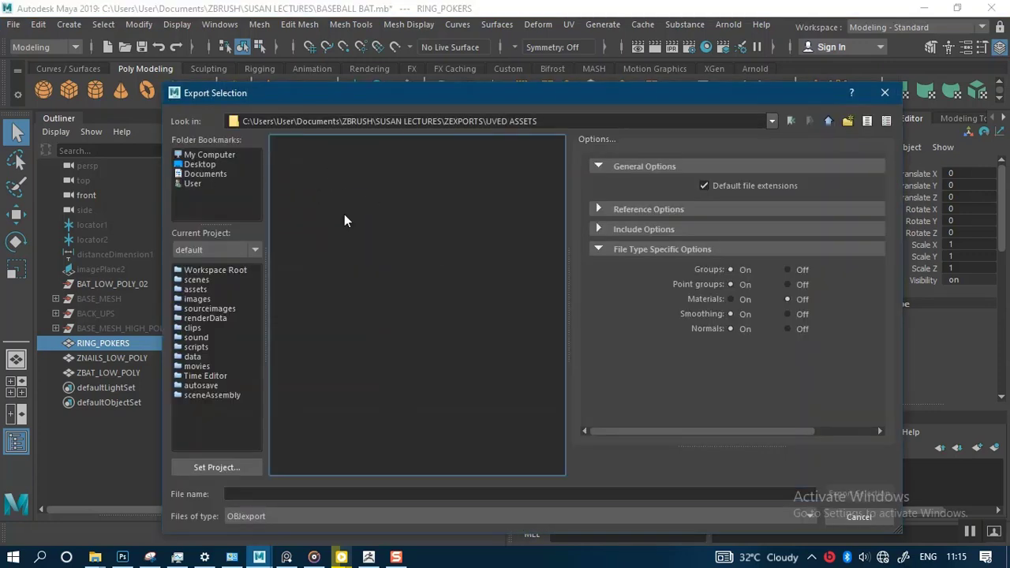
pyautogui.click(301, 494)
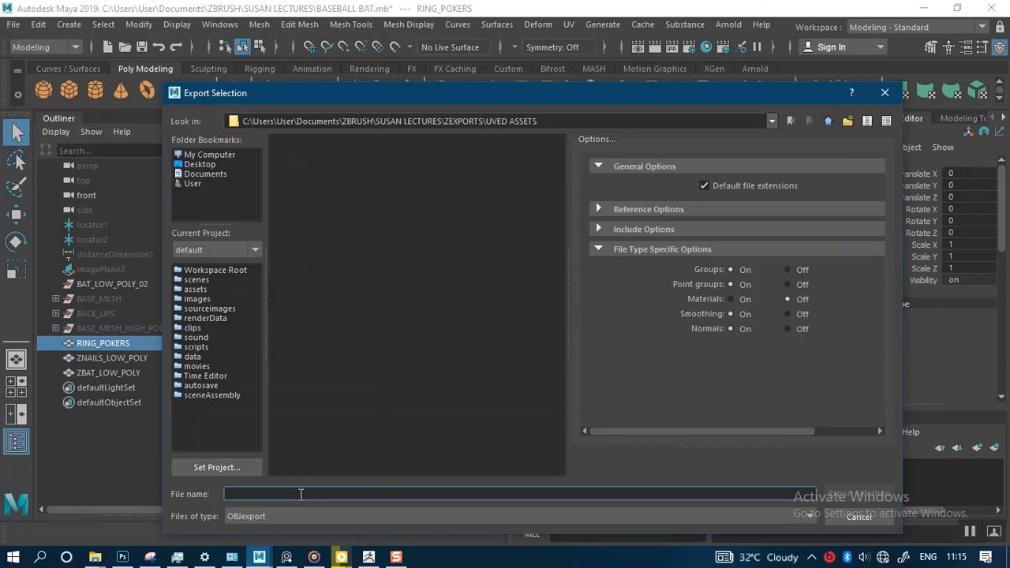
pyautogui.write('RING POKERS')
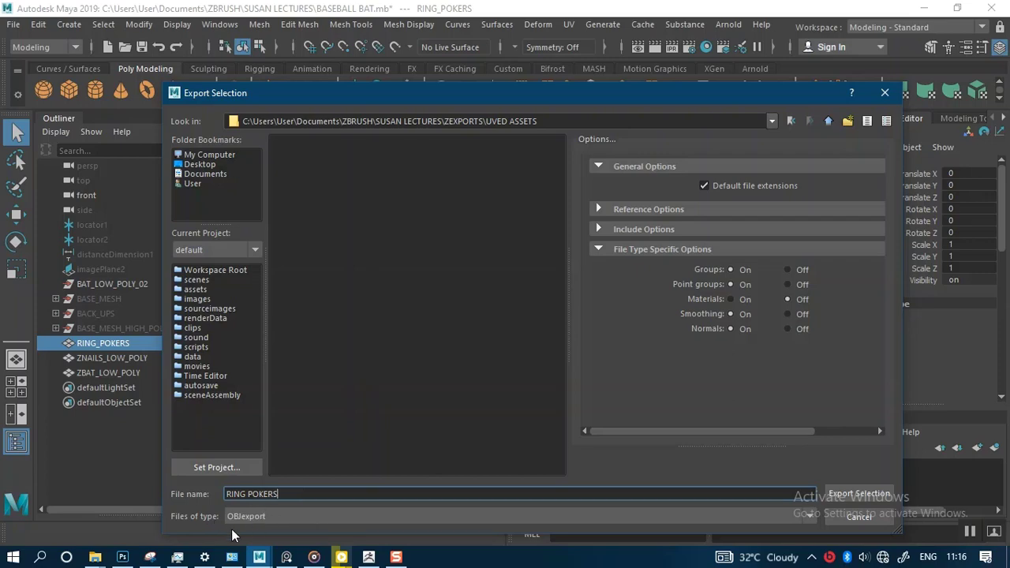
pyautogui.click(865, 494)
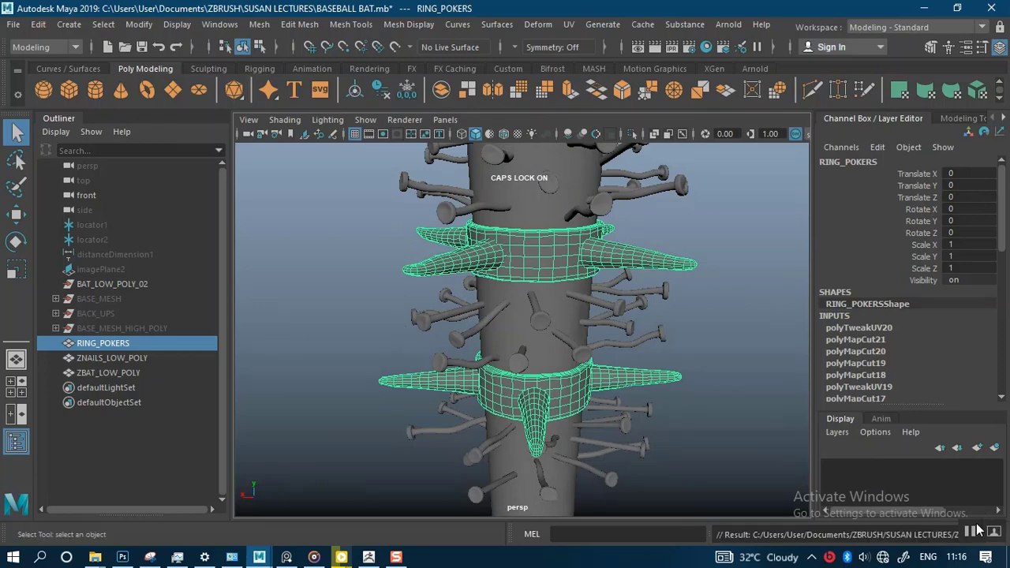
# Step: Export the ZNAILS_LOW_POLY mesh as an OBJ into UVED ASSETS, reusing its object name as the file name
pyautogui.press('Down')
pyautogui.keyDown('alt'); pyautogui.moveTo(373, 304); pyautogui.dragTo(379, 339, button='right'); pyautogui.keyUp('alt')
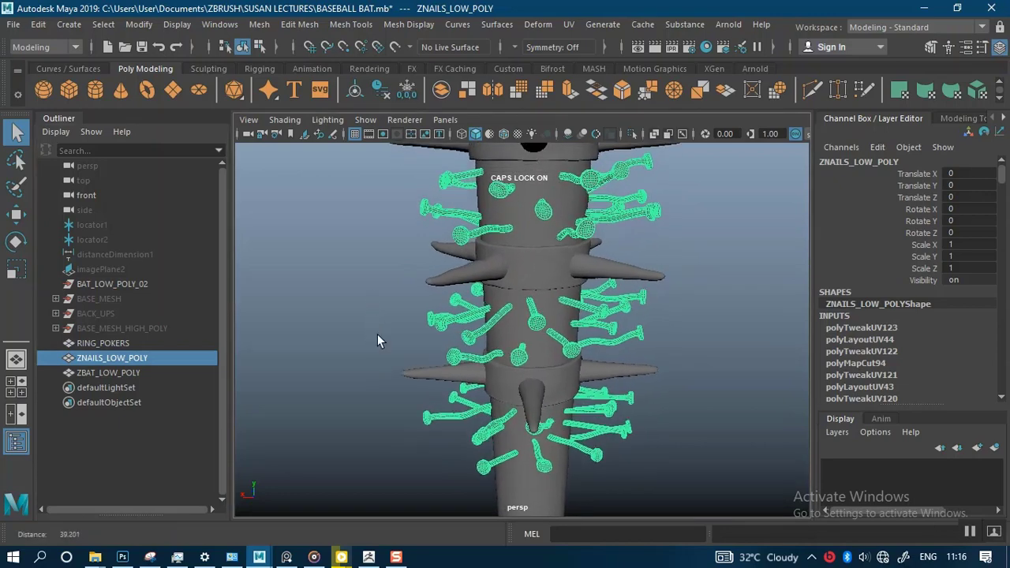
pyautogui.click(11, 24)
pyautogui.click(292, 289)
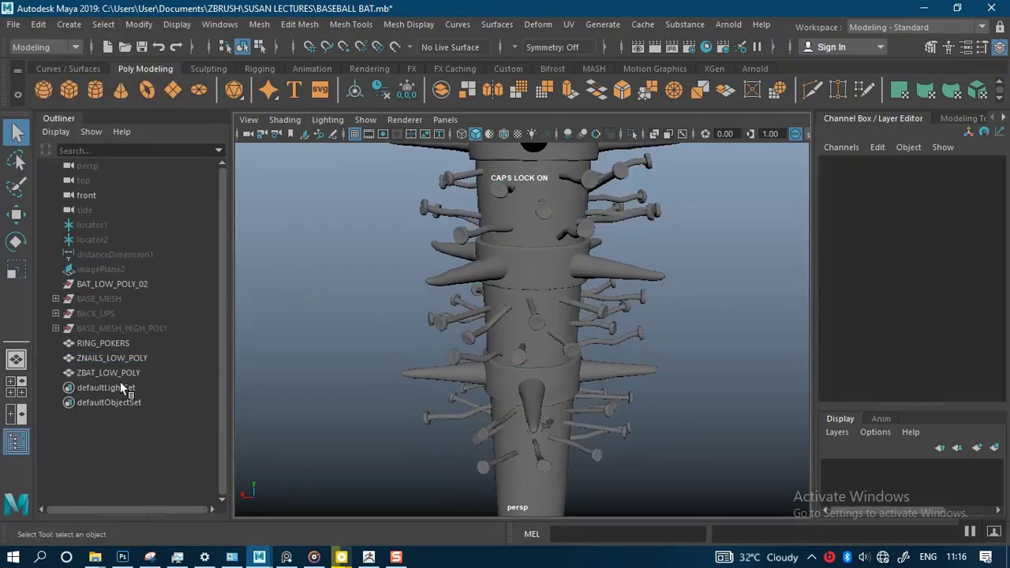
pyautogui.doubleClick(105, 358)
pyautogui.hotkey('ctrl', 'c')
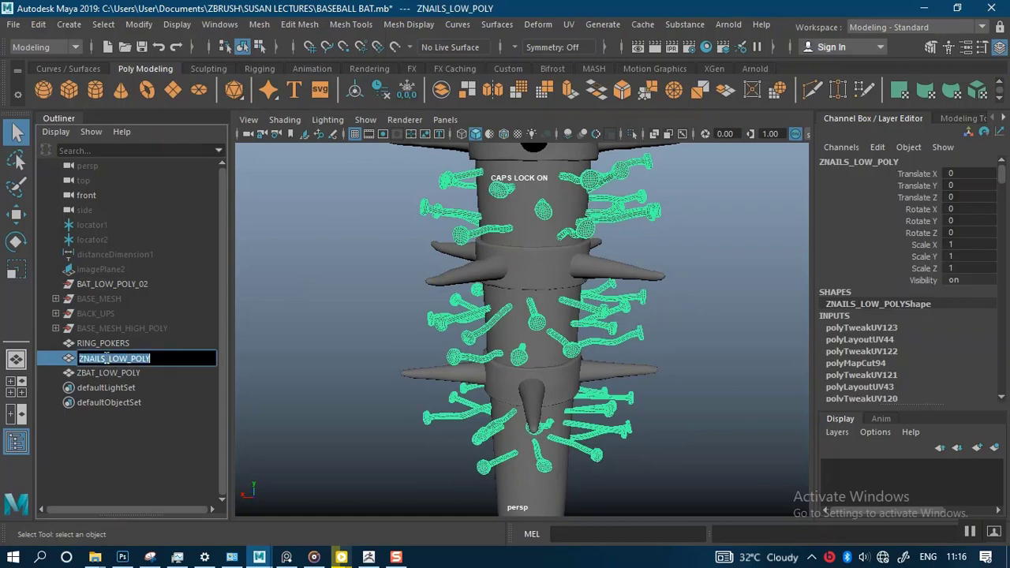
pyautogui.click(12, 26)
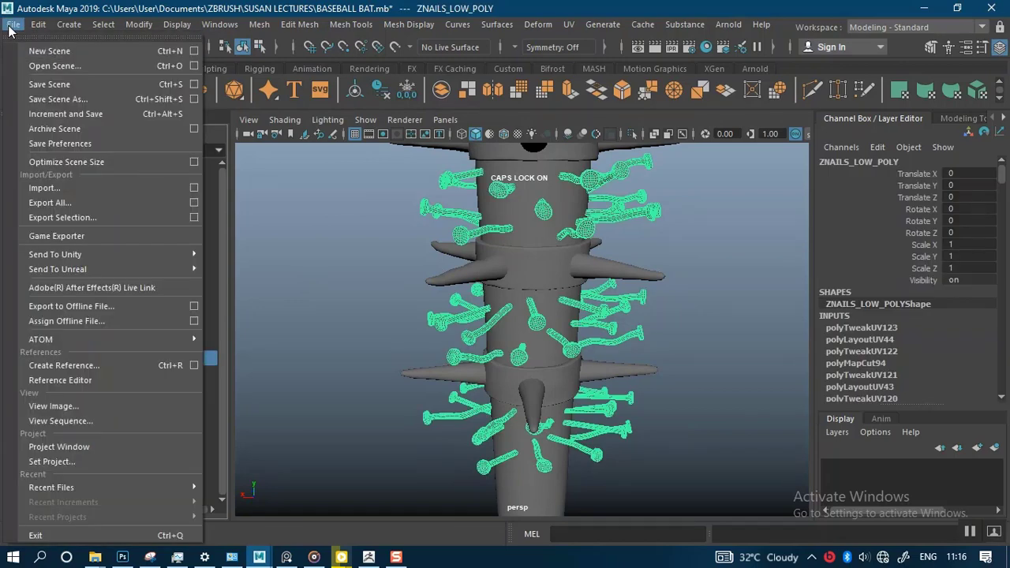
pyautogui.click(75, 217)
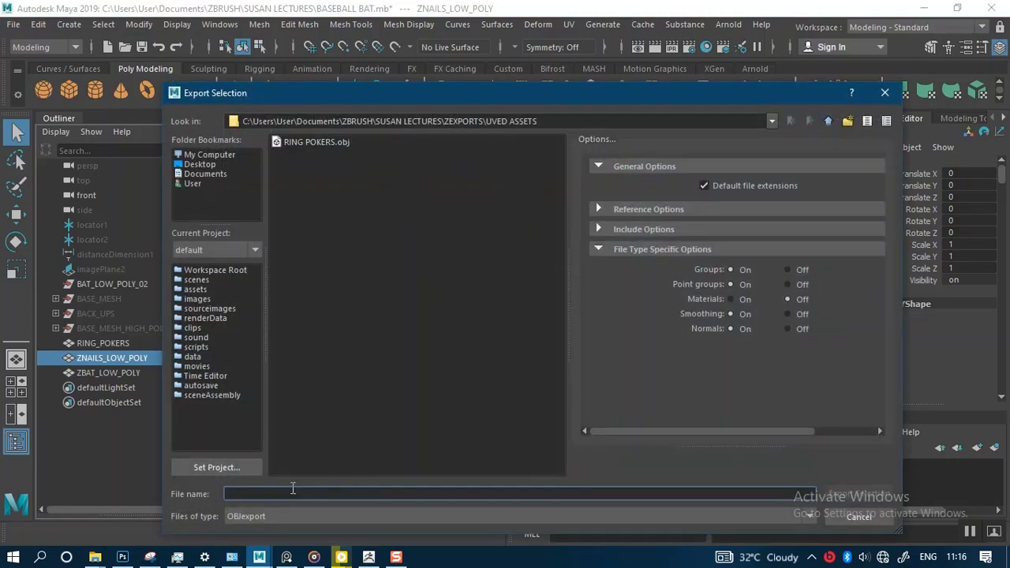
pyautogui.hotkey('ctrl', 'v')
pyautogui.press('Return')
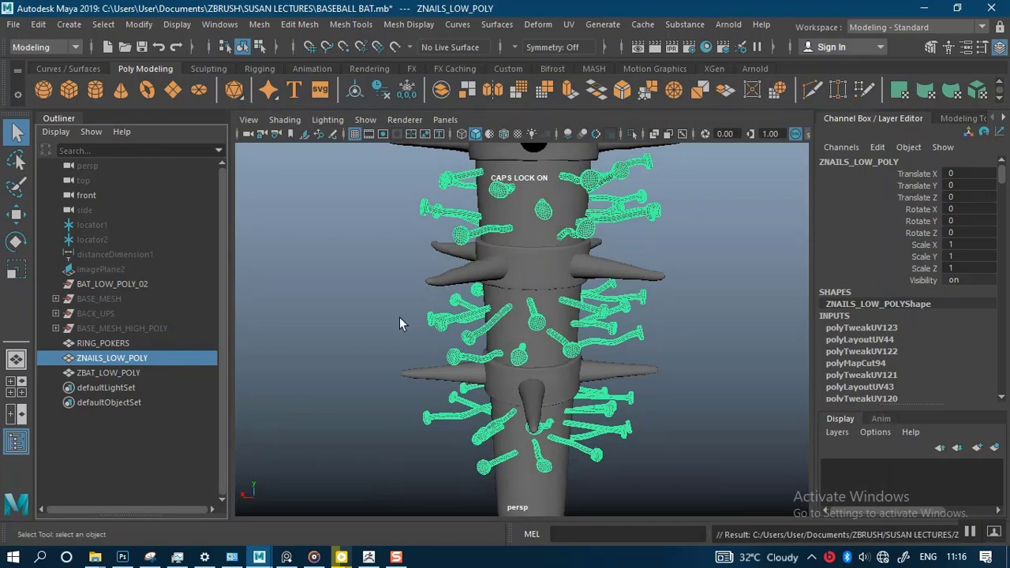
# Step: Export the ZBAT_LOW_POLY mesh as an OBJ into UVED ASSETS, reusing its object name as the file name
pyautogui.keyDown('alt'); pyautogui.moveTo(394, 300); pyautogui.dragTo(255, 340); pyautogui.keyUp('alt')
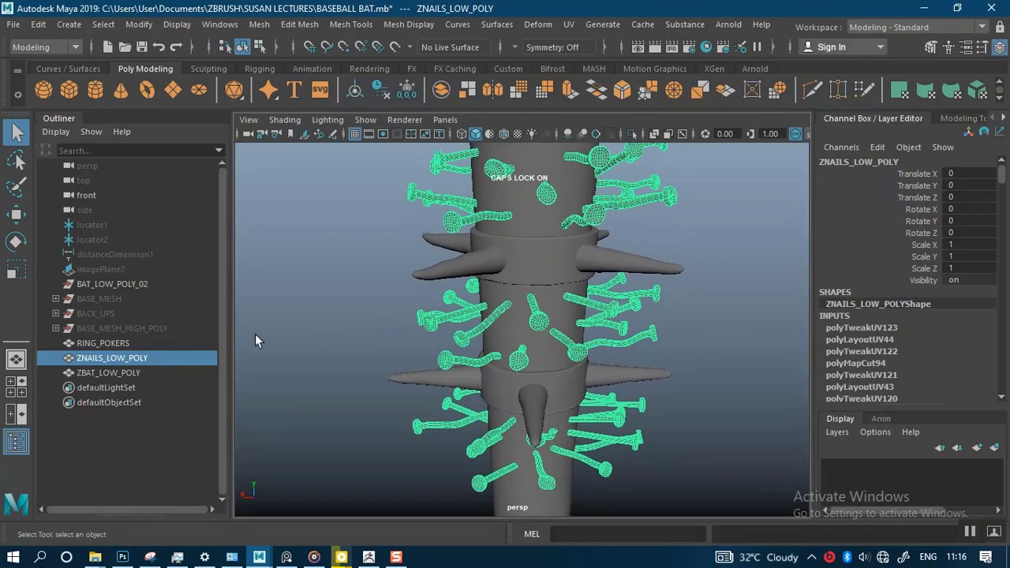
pyautogui.click(110, 373)
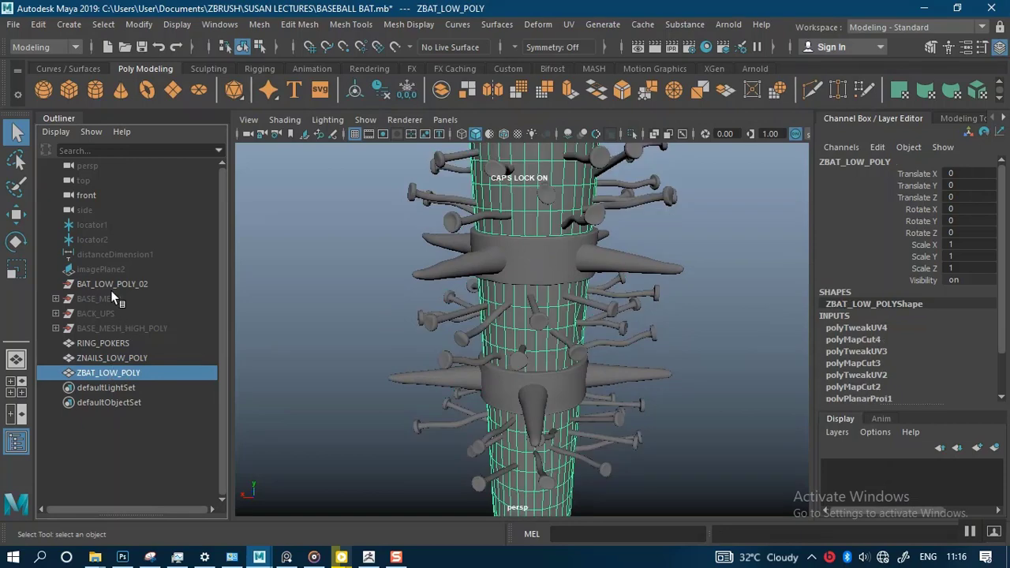
pyautogui.click(13, 25)
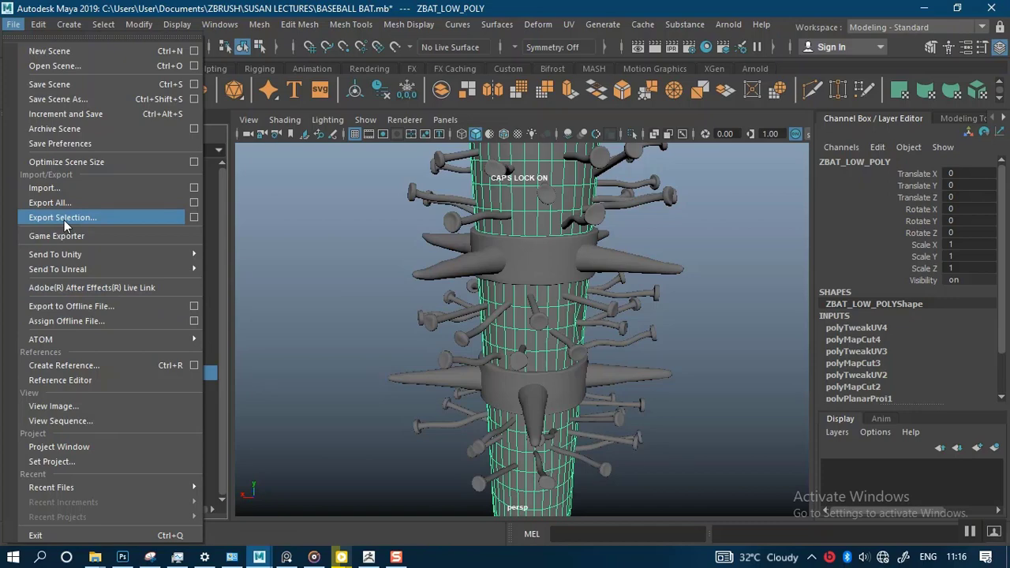
pyautogui.click(264, 290)
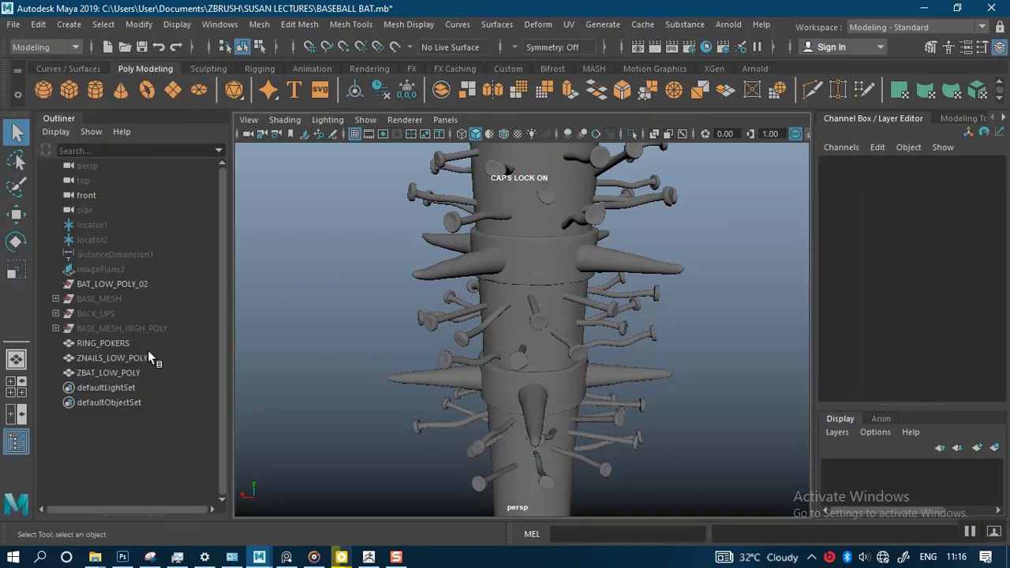
pyautogui.doubleClick(101, 374)
pyautogui.hotkey('ctrl', 'c')
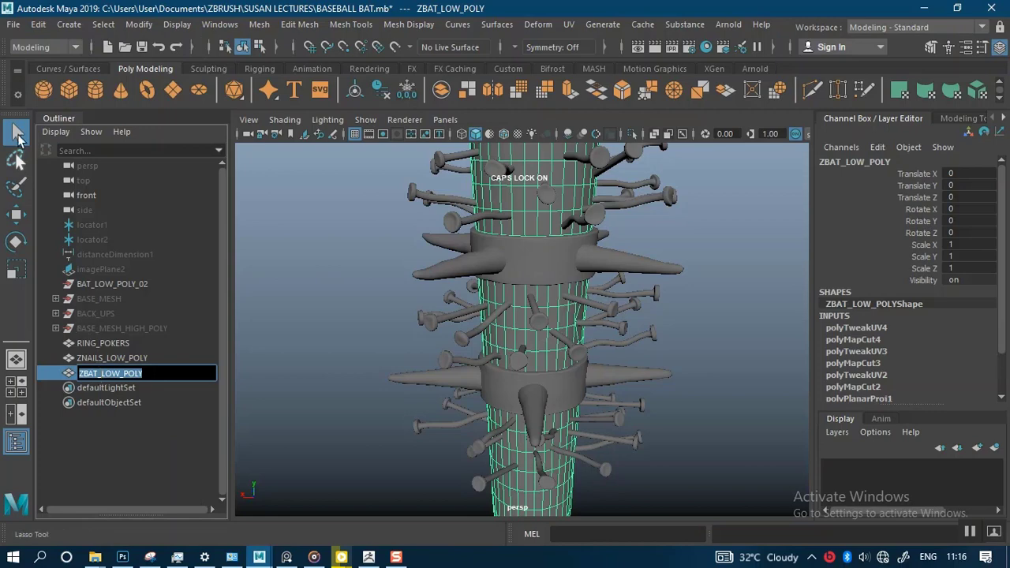
pyautogui.click(14, 25)
pyautogui.click(55, 217)
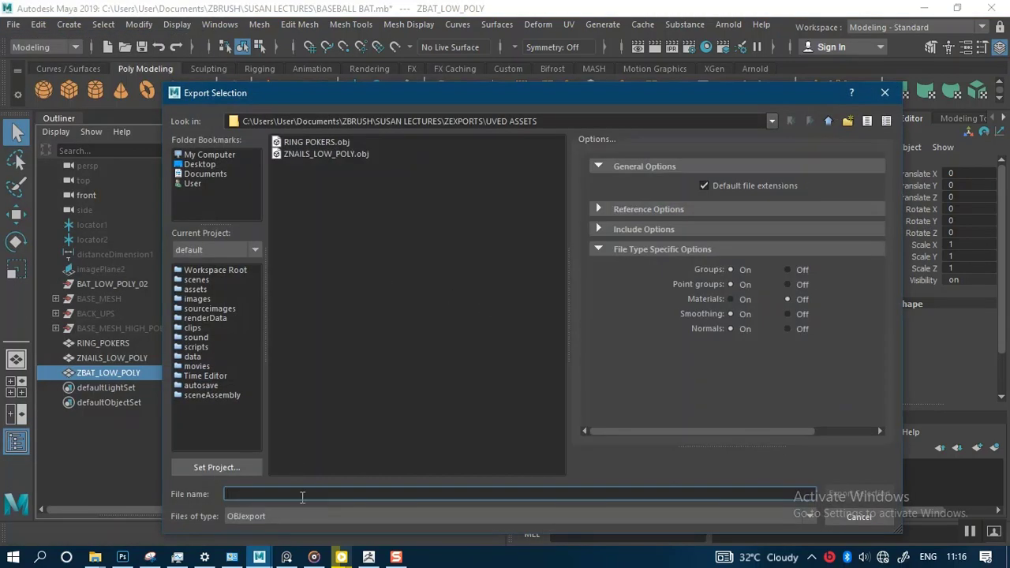
pyautogui.hotkey('ctrl', 'v')
pyautogui.press('Return')
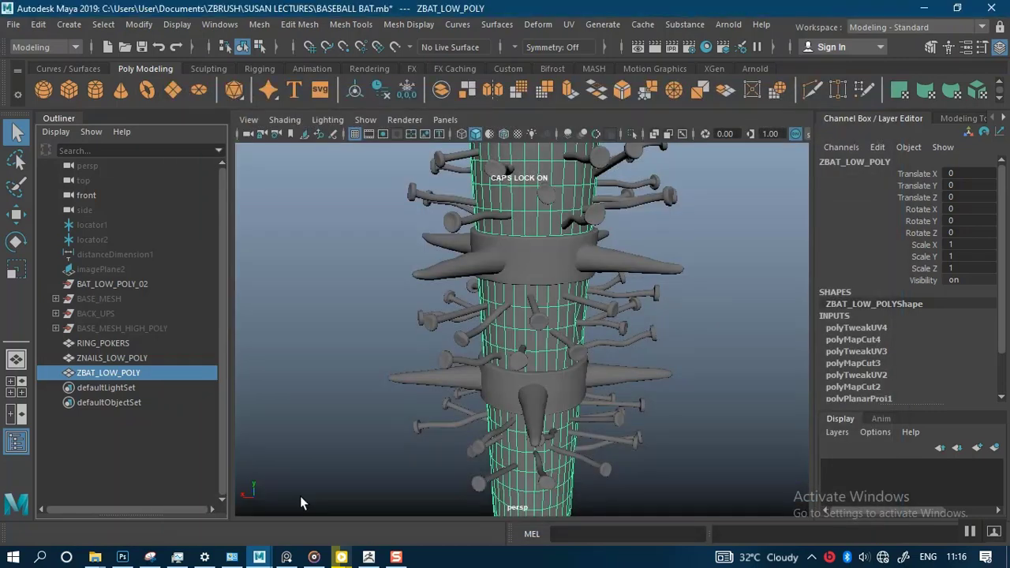
# Step: Switch to ZBrush and make BAT LOW_POLY the active subtool of the spiked bat
pyautogui.keyDown('alt'); pyautogui.moveTo(708, 408); pyautogui.dragTo(626, 337, button='right'); pyautogui.keyUp('alt')
pyautogui.keyDown('alt'); pyautogui.moveTo(625, 337); pyautogui.dragTo(660, 347); pyautogui.keyUp('alt')
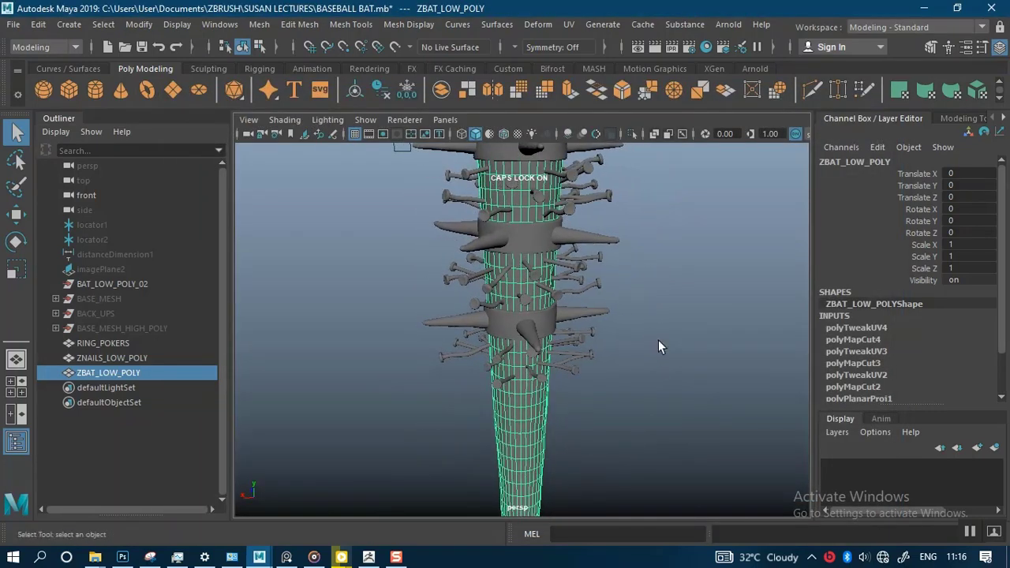
pyautogui.click(367, 559)
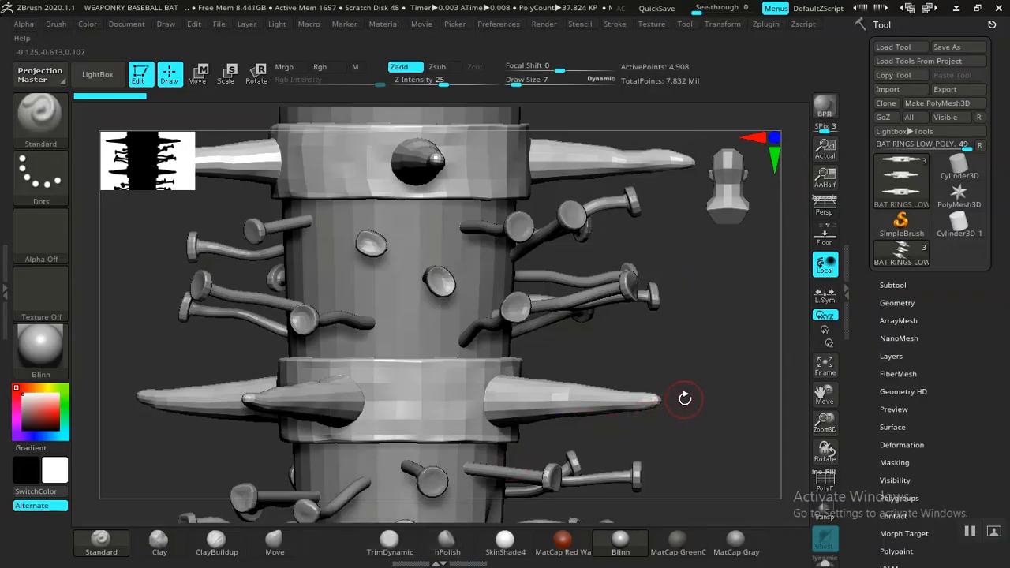
pyautogui.press('f')
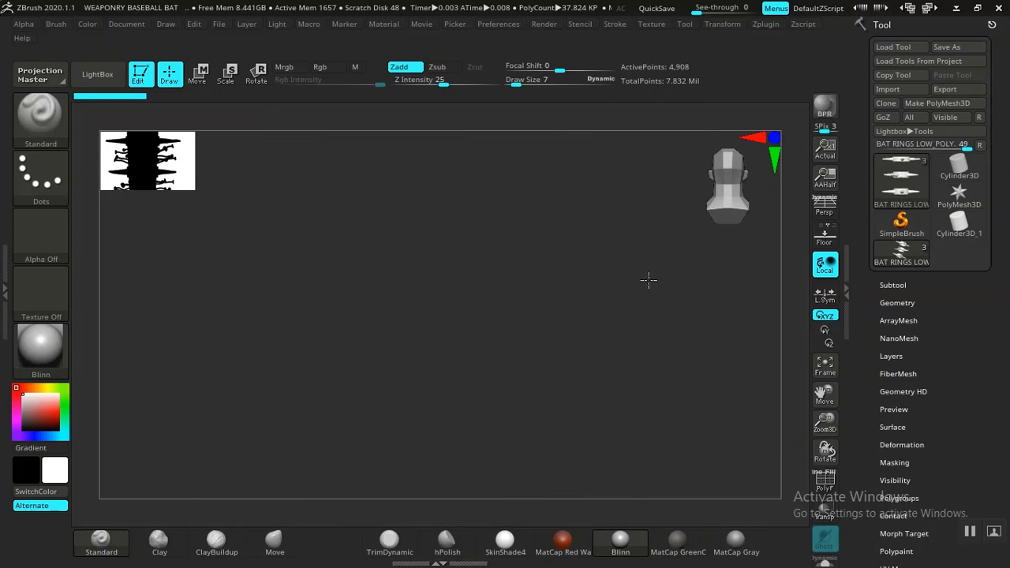
pyautogui.keyDown('alt'); pyautogui.moveTo(579, 344); pyautogui.dragTo(596, 402); pyautogui.keyUp('alt')
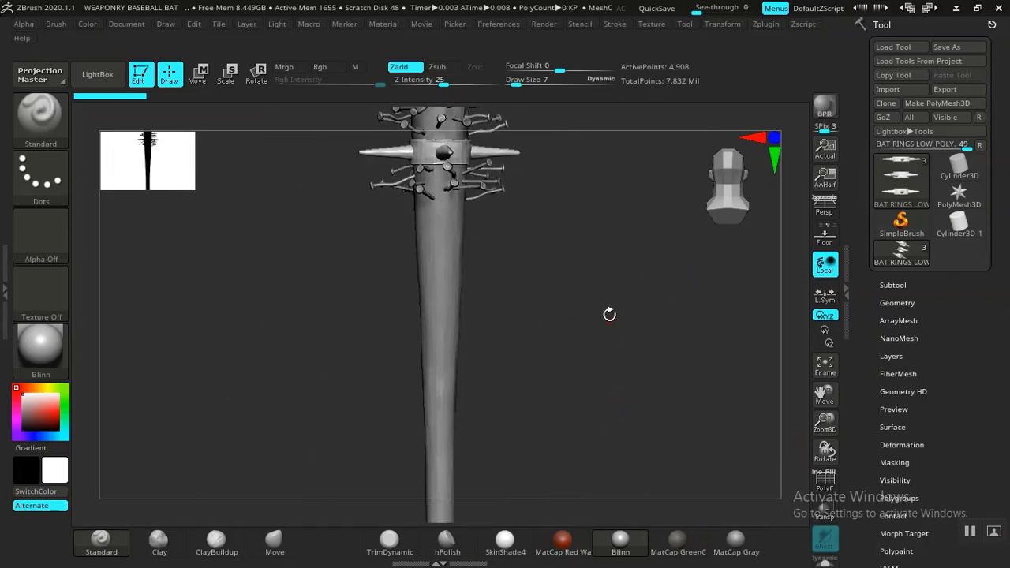
pyautogui.keyDown('alt'); pyautogui.moveTo(609, 315); pyautogui.dragTo(715, 385); pyautogui.keyUp('alt')
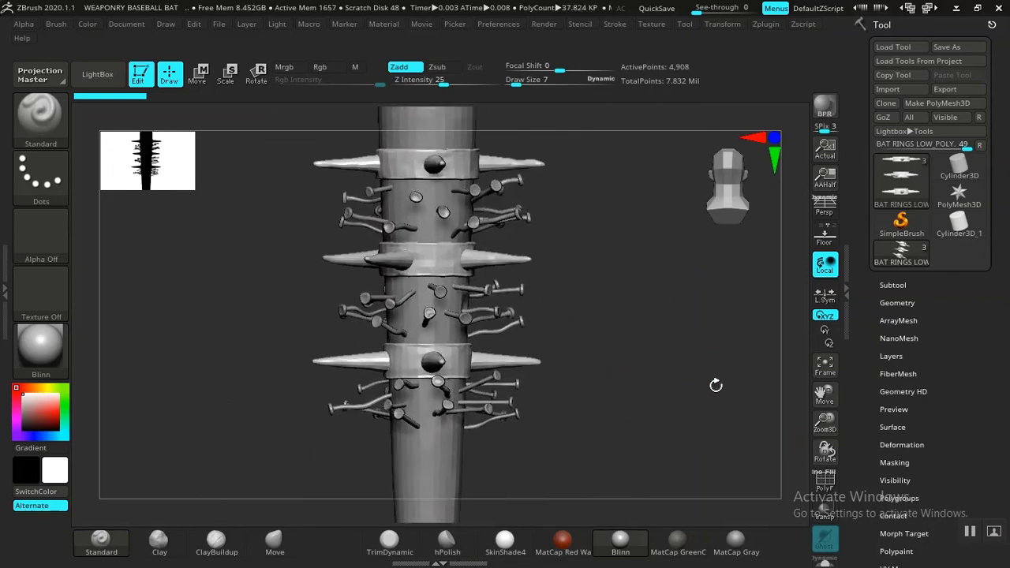
pyautogui.click(899, 288)
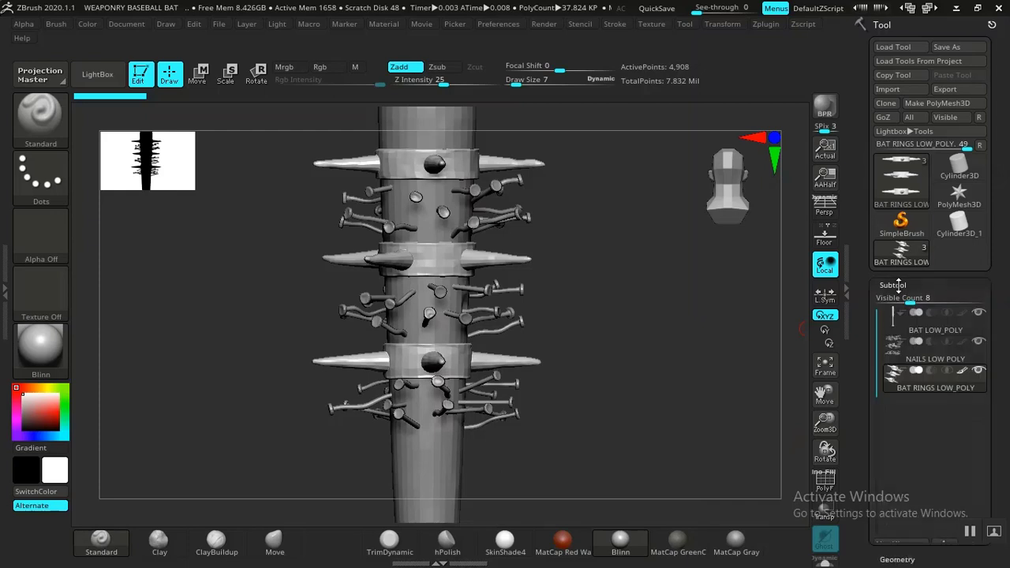
pyautogui.click(908, 327)
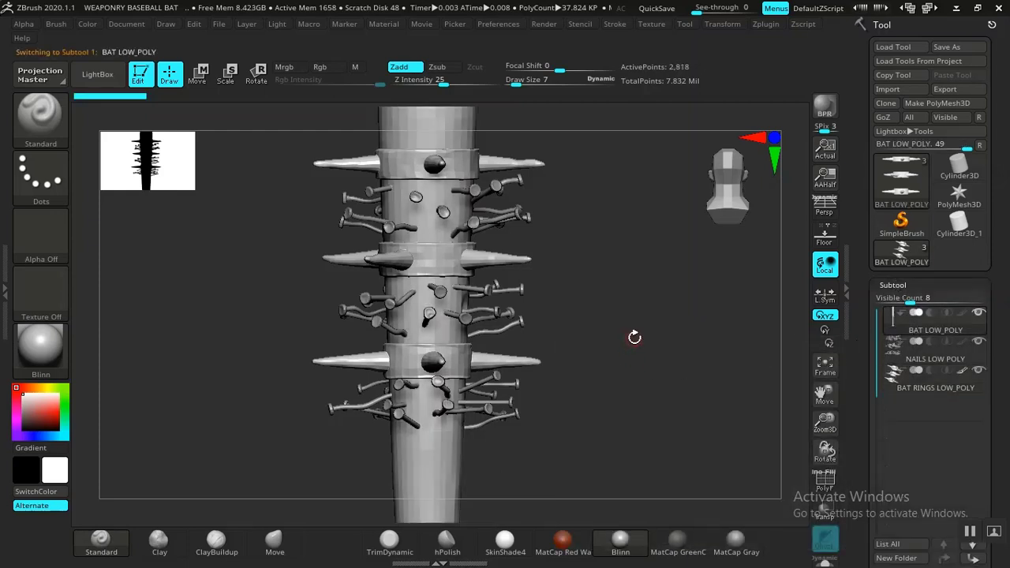
pyautogui.click(894, 287)
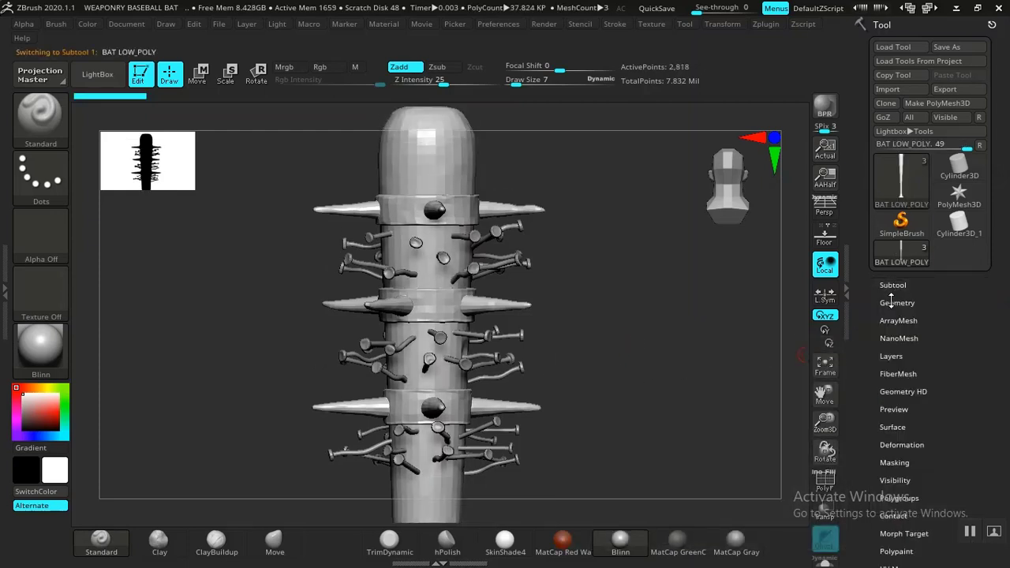
# Step: Delete the existing UVs from the BAT LOW_POLY subtool
pyautogui.click(892, 302)
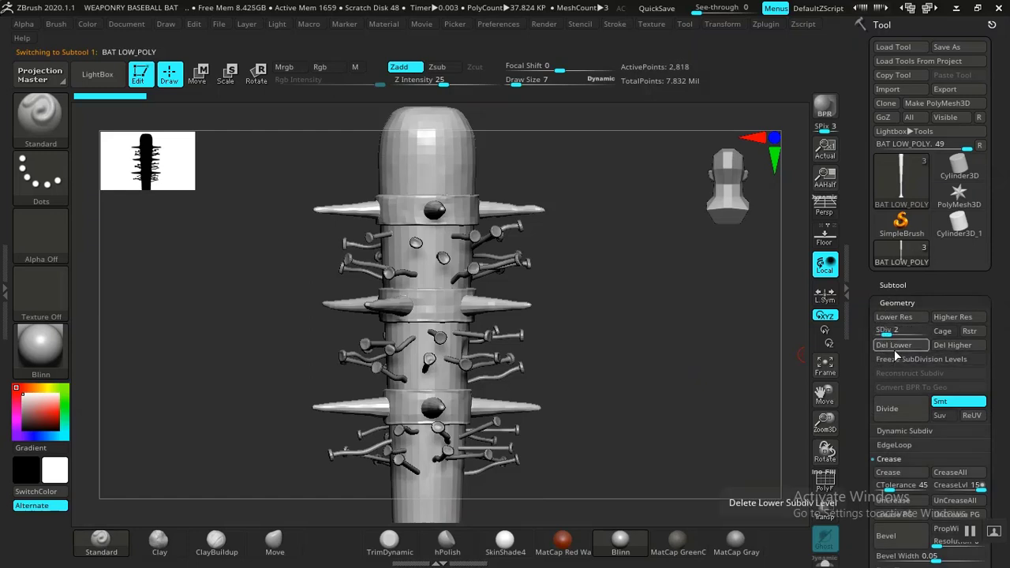
pyautogui.moveTo(863, 370); pyautogui.dragTo(854, 354)
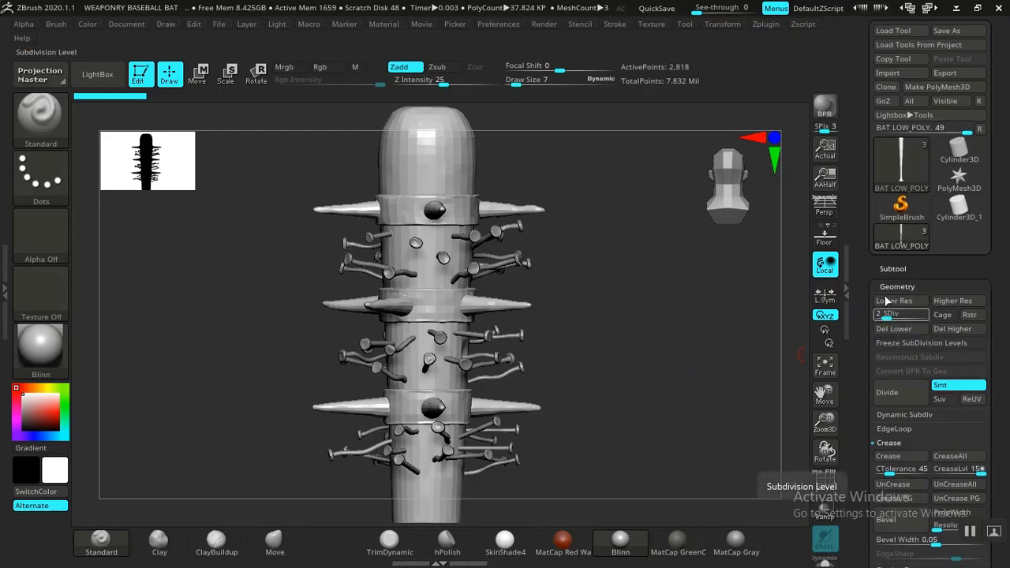
pyautogui.moveTo(862, 302); pyautogui.dragTo(861, 314)
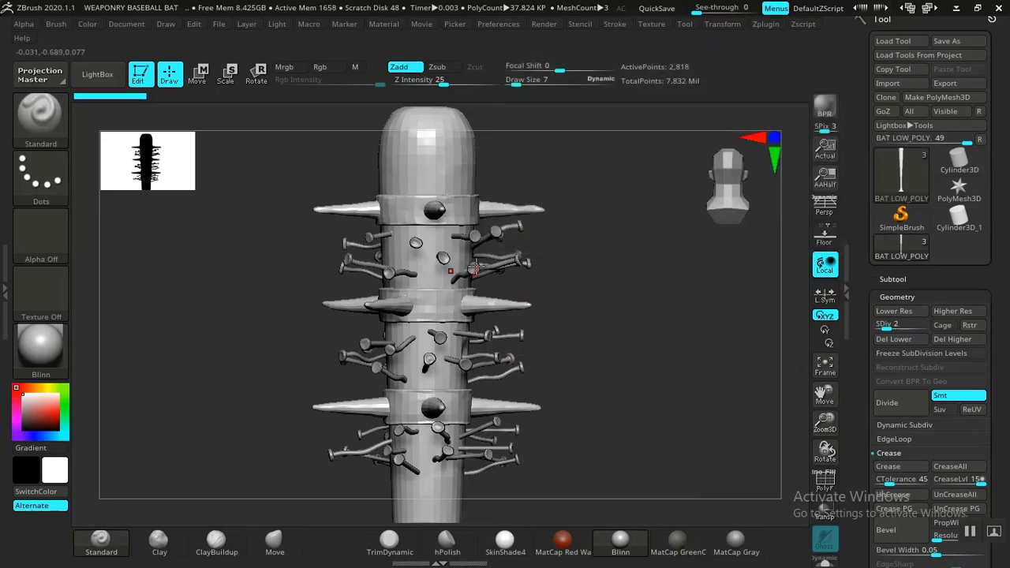
pyautogui.moveTo(862, 395); pyautogui.dragTo(856, 216)
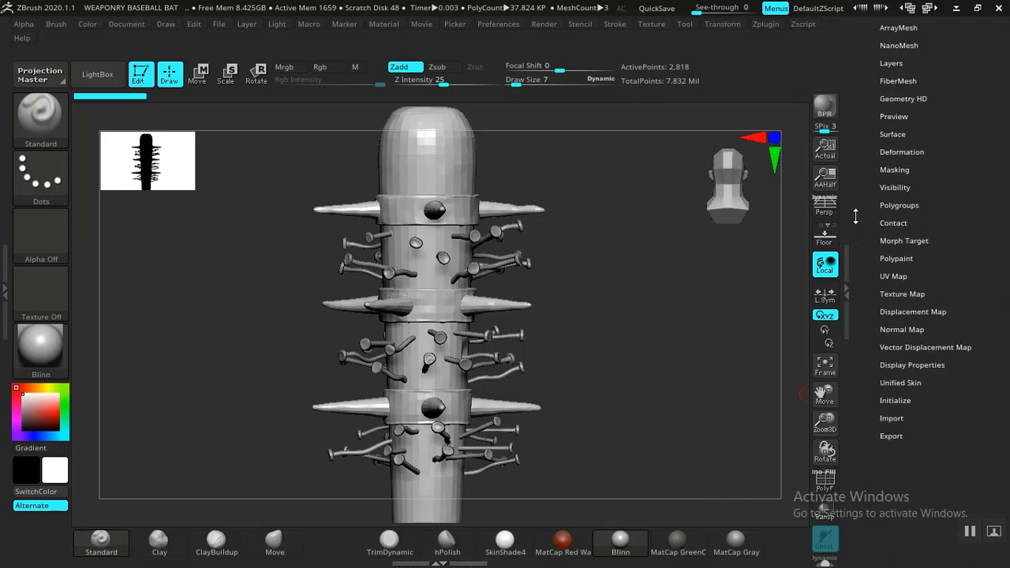
pyautogui.click(893, 274)
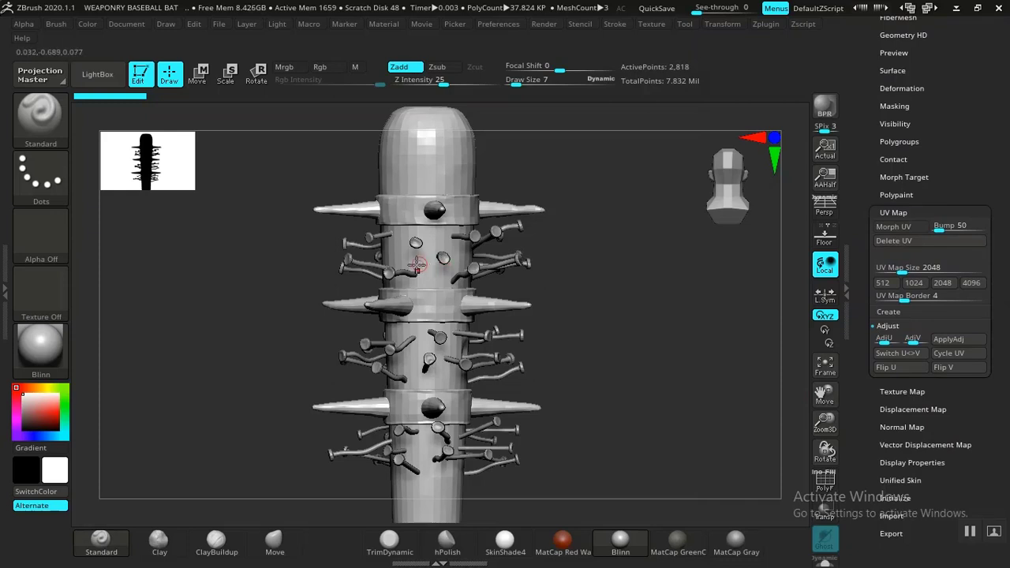
pyautogui.click(893, 242)
pyautogui.scroll(5, 845, 336)
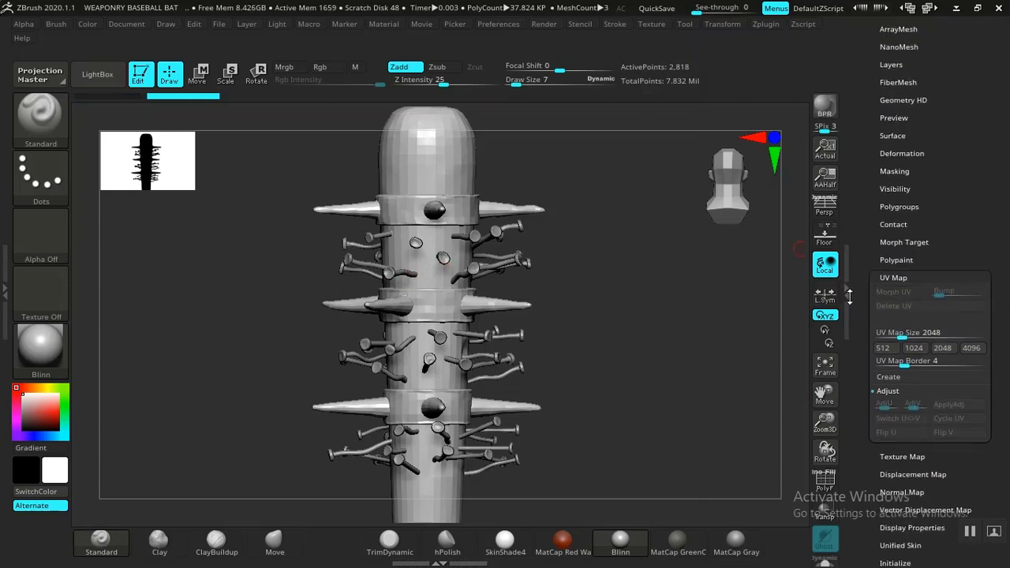
# Step: Make NAILS LOW POLY the active subtool and delete its existing UVs
pyautogui.scroll(2, 845, 337)
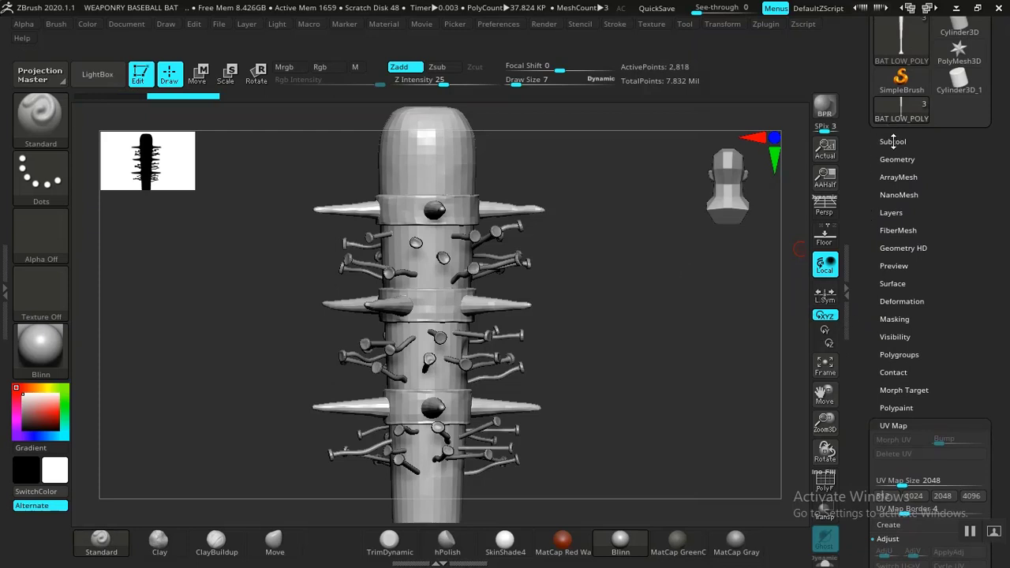
pyautogui.click(893, 141)
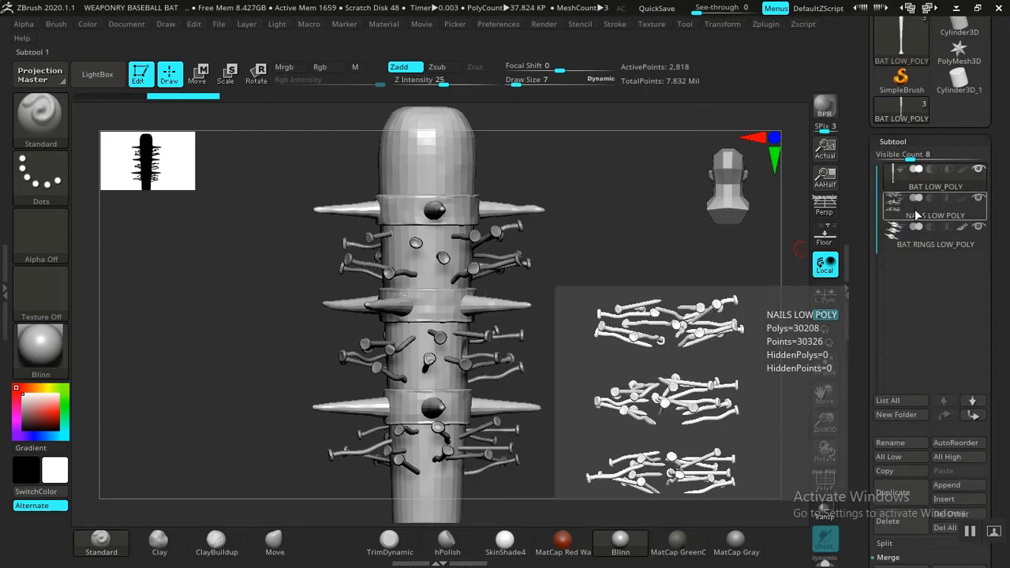
pyautogui.click(916, 208)
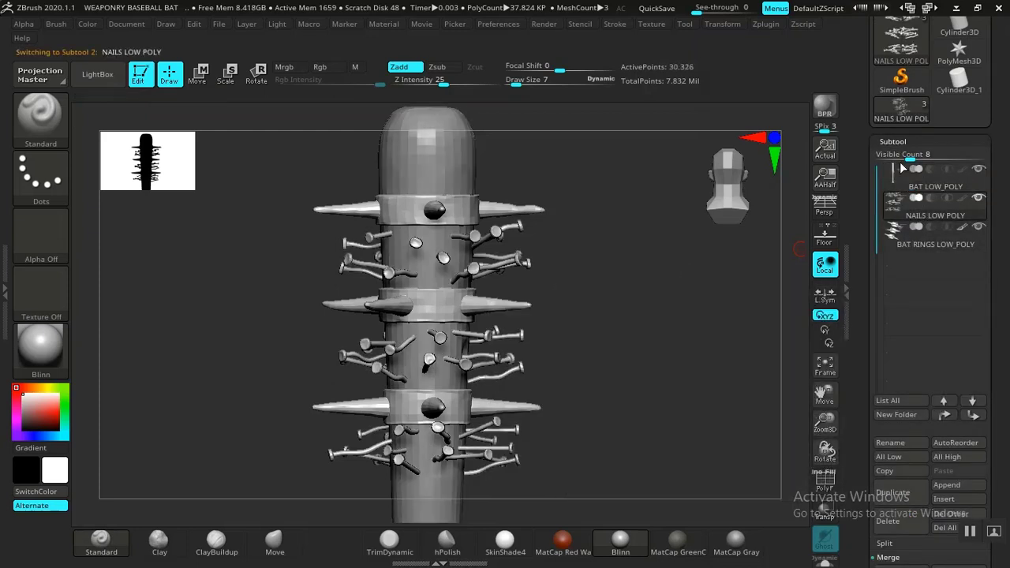
pyautogui.click(893, 141)
pyautogui.scroll(-7, 865, 180)
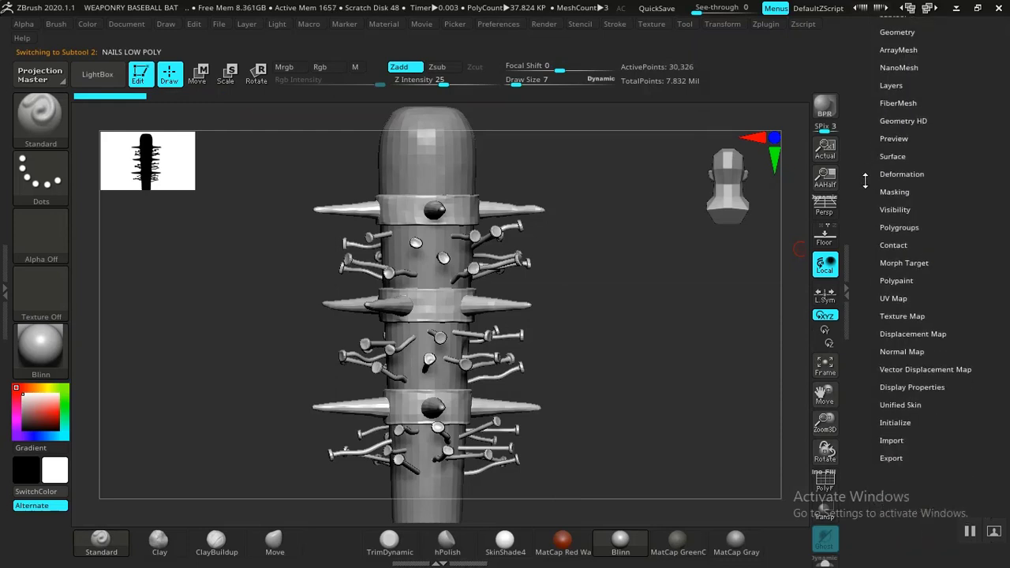
pyautogui.click(892, 298)
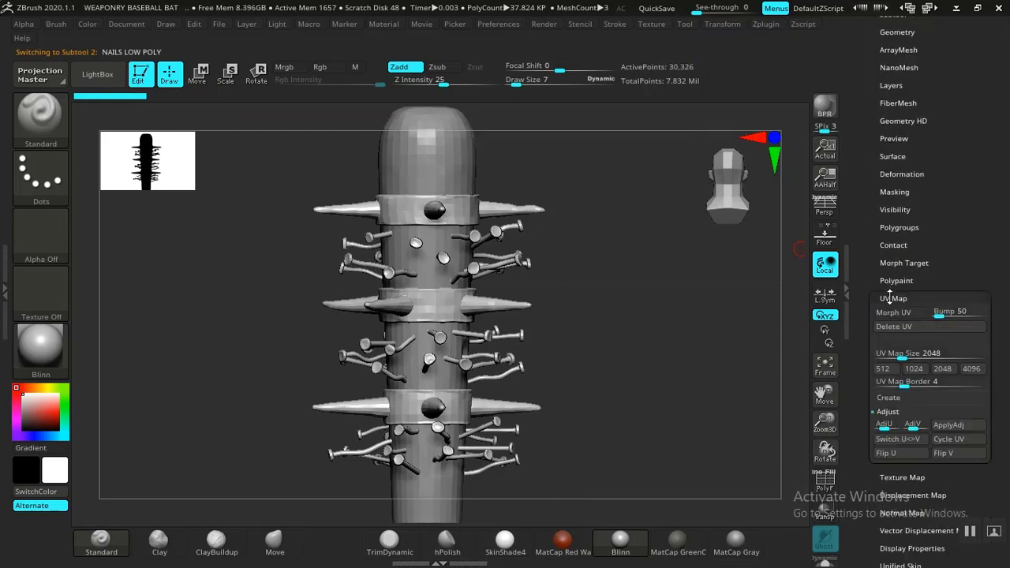
pyautogui.click(920, 327)
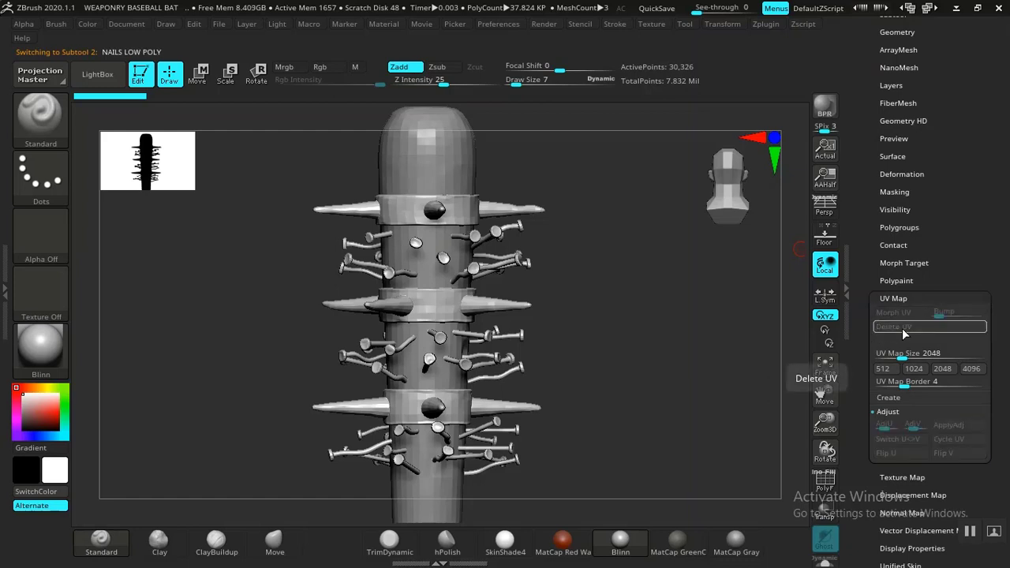
# Step: Make BAT RINGS LOW_POLY the active subtool and check whether it has any existing UVs to delete
pyautogui.moveTo(862, 259); pyautogui.dragTo(864, 305)
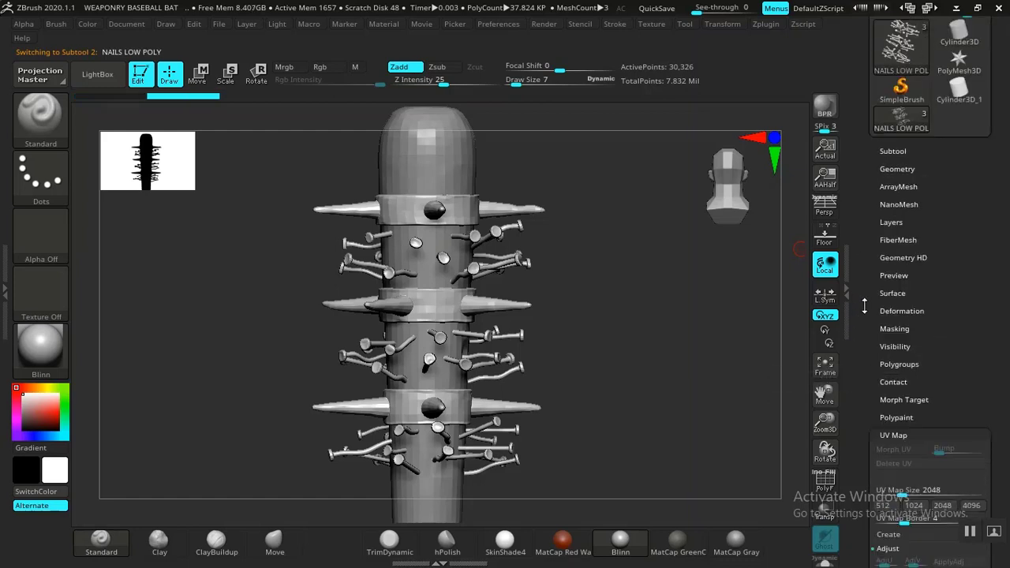
pyautogui.click(893, 152)
pyautogui.click(910, 253)
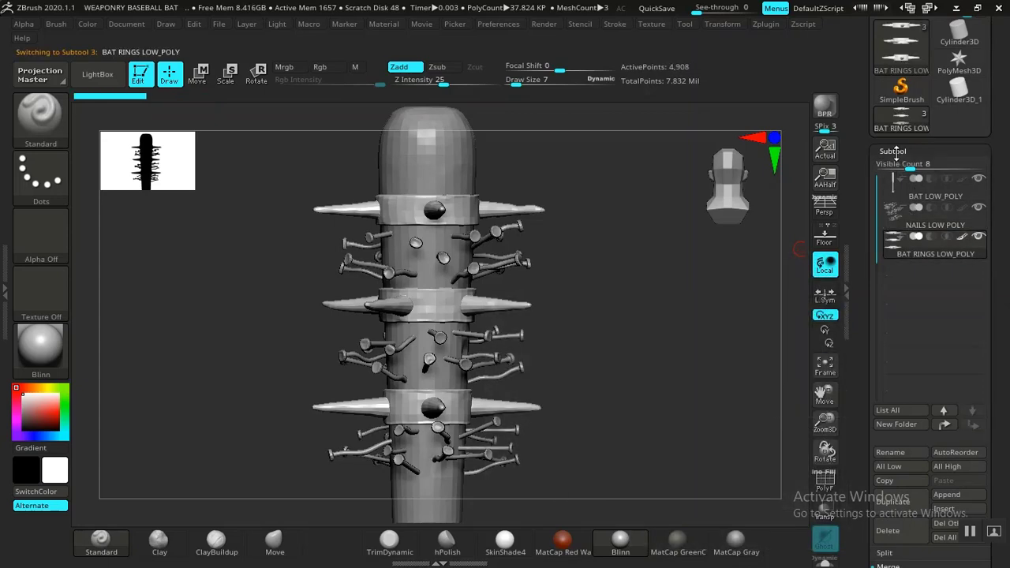
pyautogui.click(876, 258)
pyautogui.scroll(-3, 871, 276)
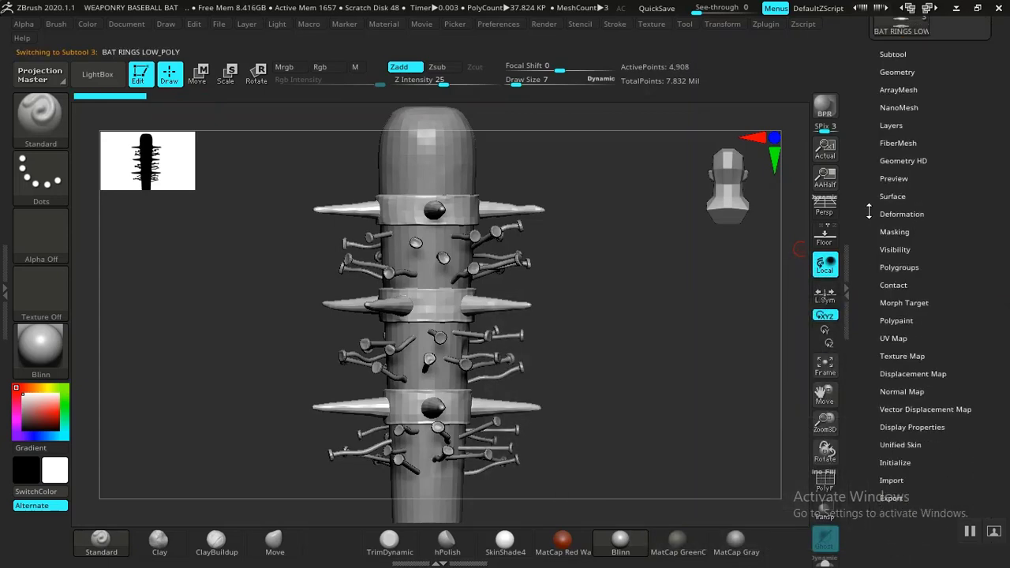
pyautogui.click(893, 333)
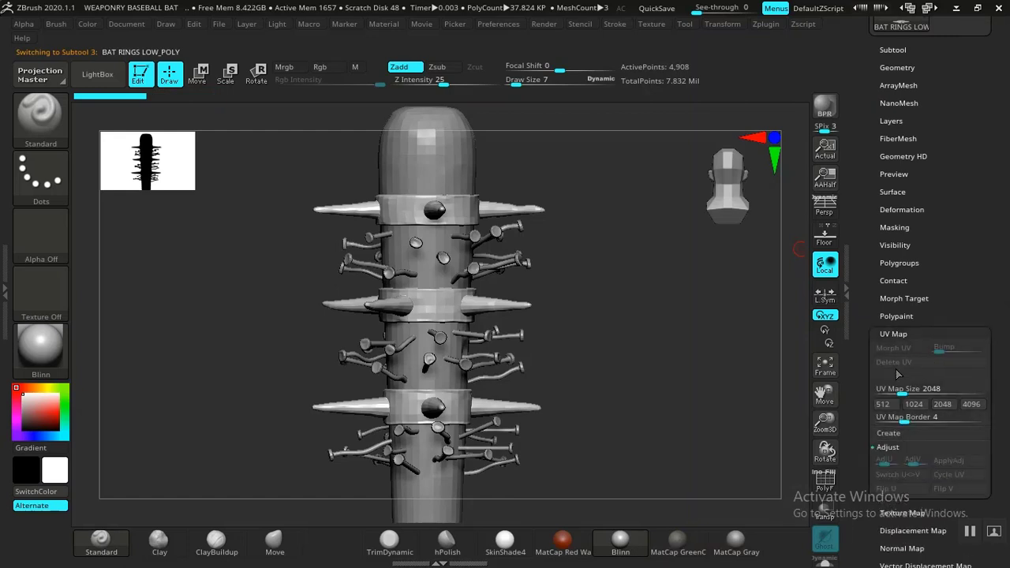
pyautogui.click(894, 333)
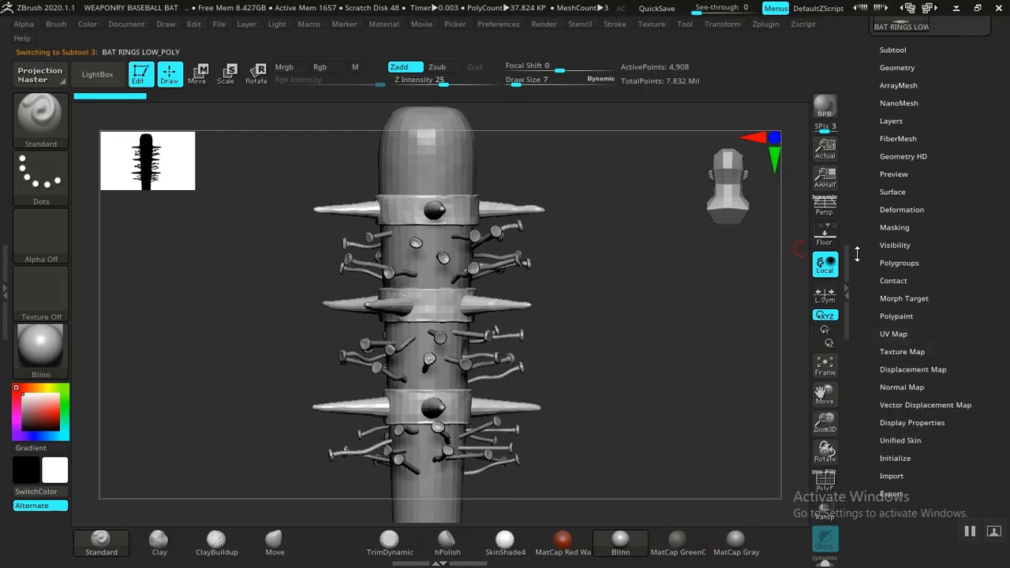
# Step: Reactivate the BAT LOW_POLY subtool and import ZBAT_LOW_POLY.obj from the UVED ASSETS folder inside ZEXPORTS to replace it
pyautogui.scroll(1, 858, 289)
pyautogui.click(892, 80)
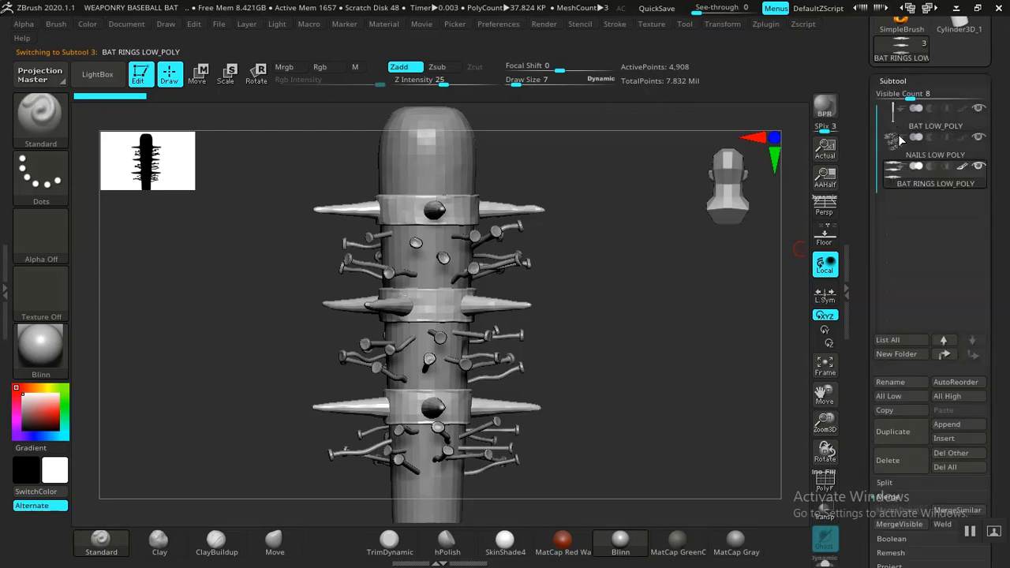
pyautogui.keyDown('alt'); pyautogui.click(419, 165); pyautogui.keyUp('alt')
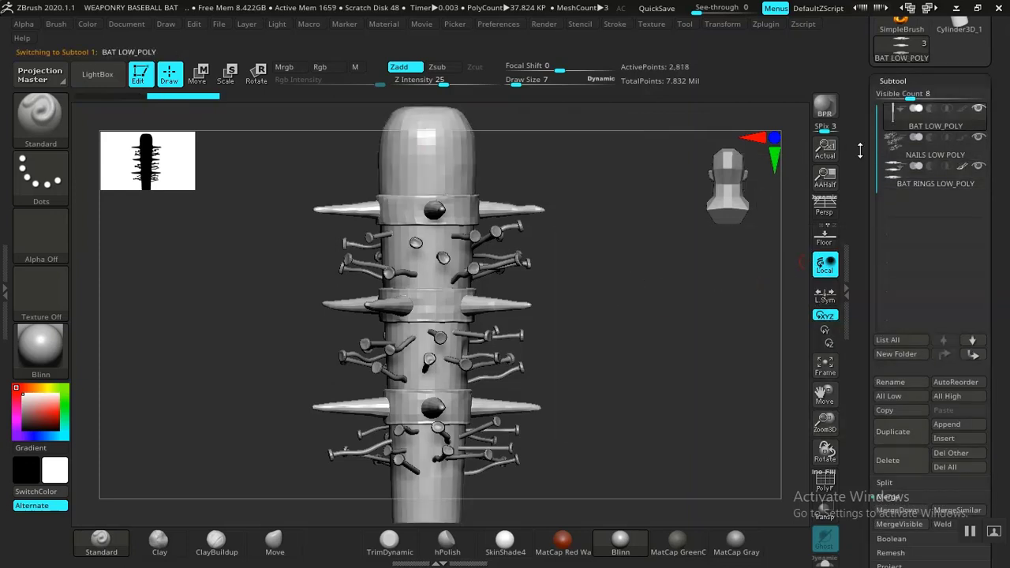
pyautogui.moveTo(861, 150); pyautogui.dragTo(857, 233)
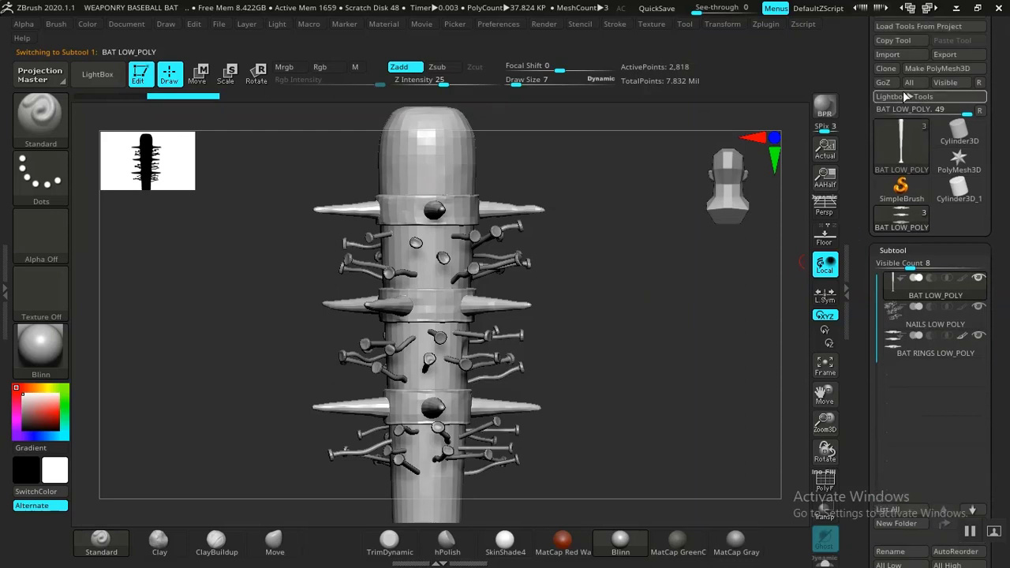
pyautogui.click(910, 59)
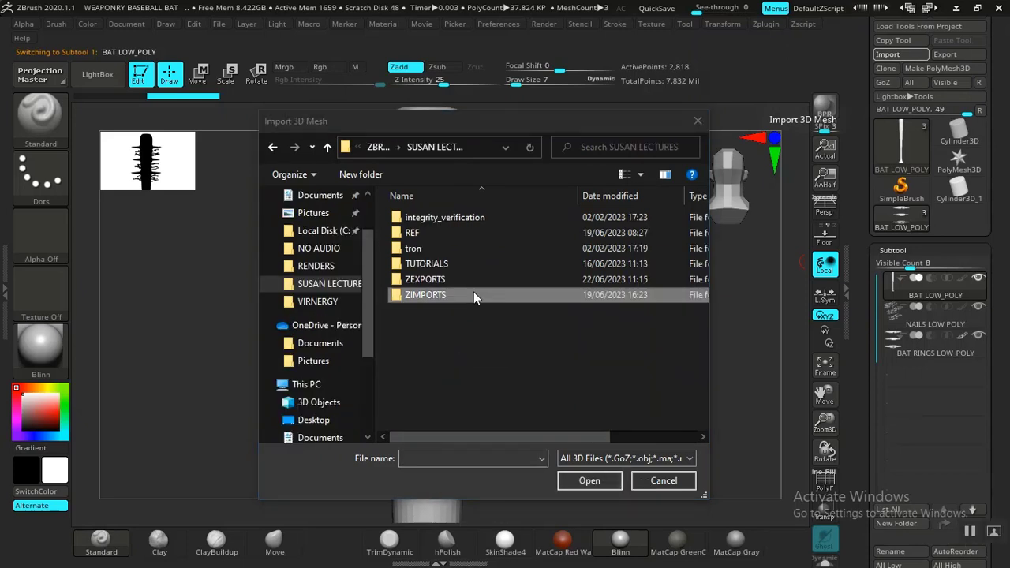
pyautogui.click(474, 293)
pyautogui.doubleClick(472, 281)
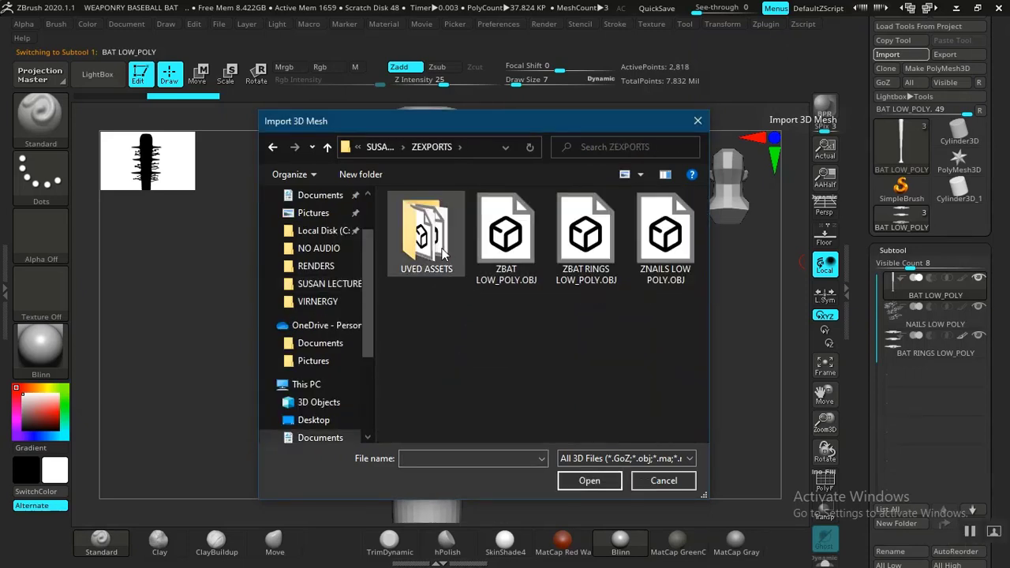
pyautogui.doubleClick(430, 250)
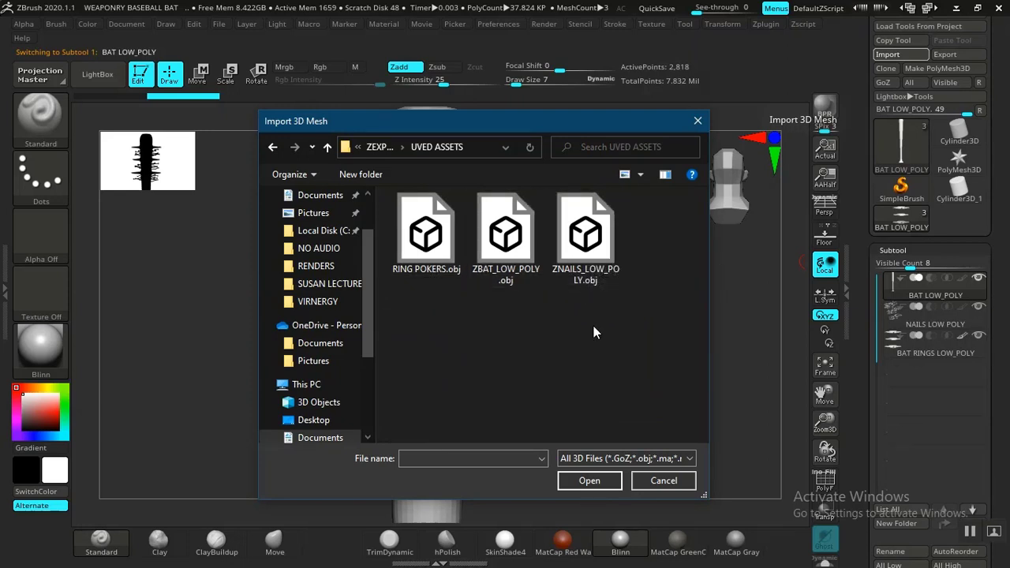
pyautogui.click(518, 245)
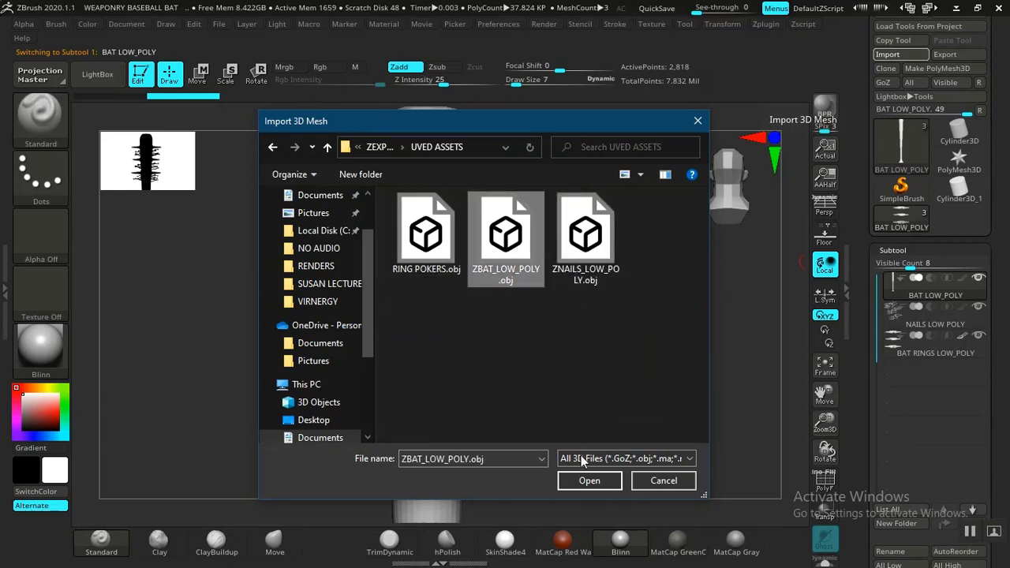
pyautogui.click(583, 482)
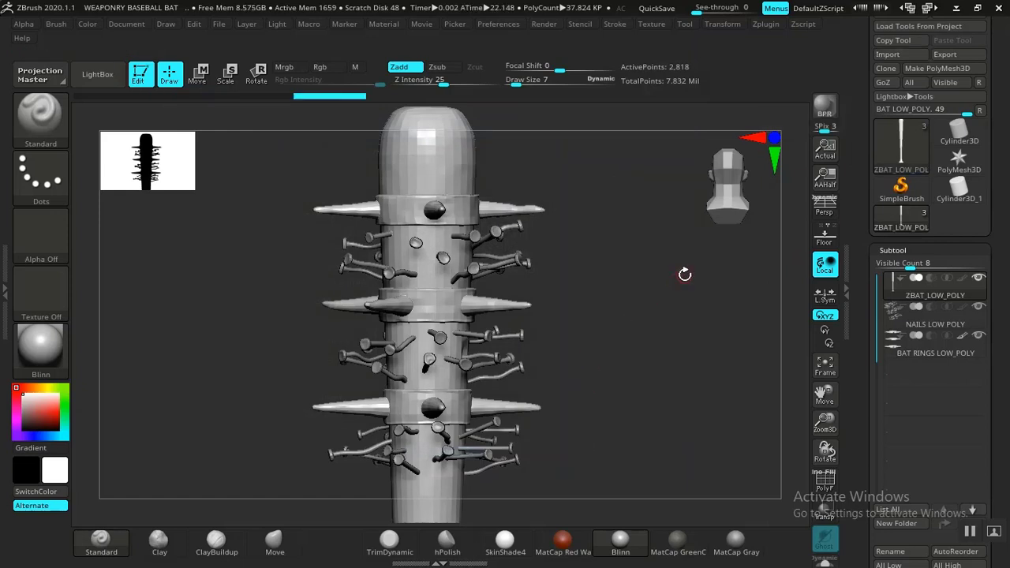
# Step: Check the imported bat's UVs by isolating it in Solo mode and previewing its layout with Morph UV
pyautogui.click(885, 250)
pyautogui.moveTo(854, 352); pyautogui.dragTo(864, 229)
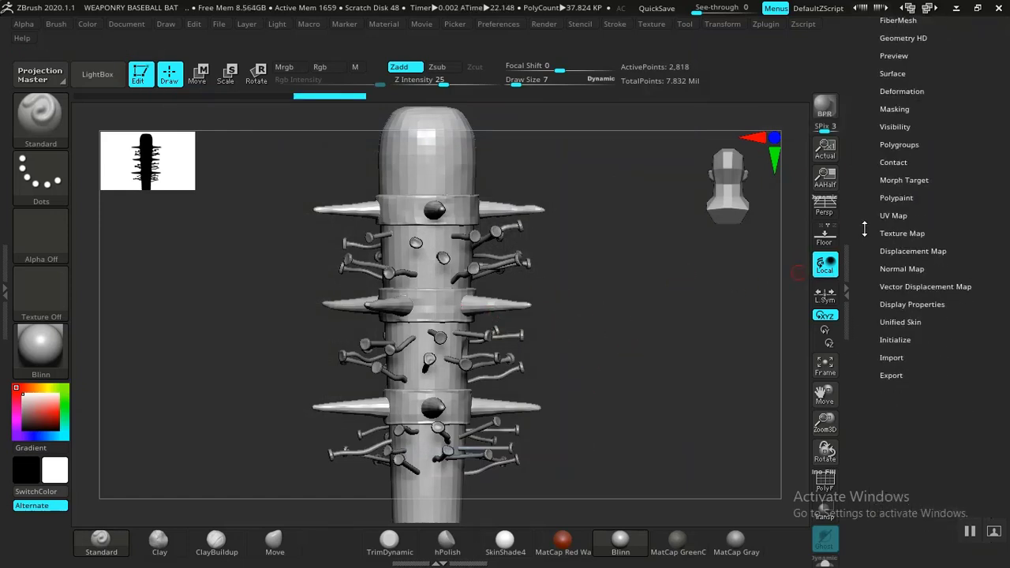
pyautogui.click(893, 216)
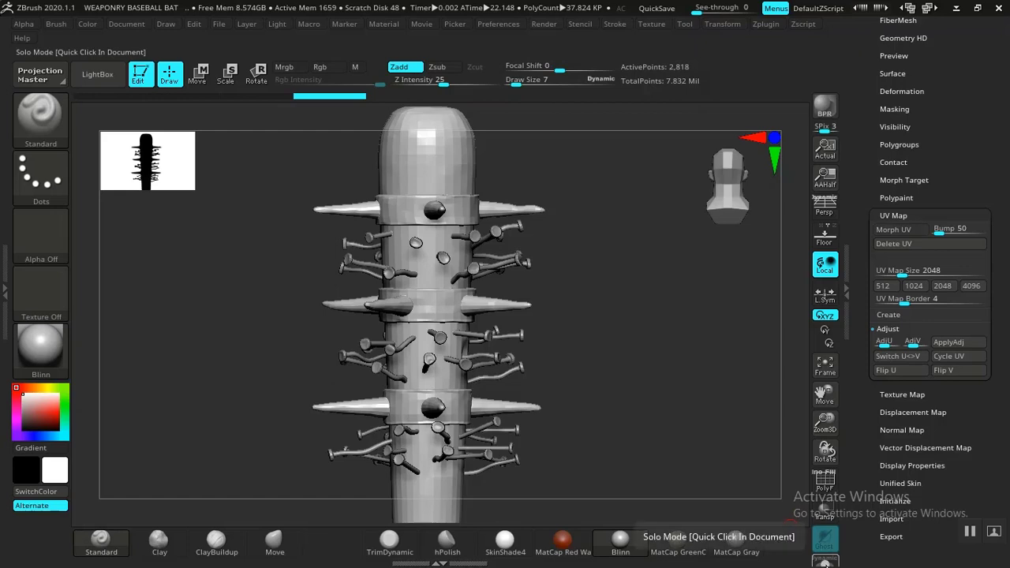
pyautogui.click(825, 559)
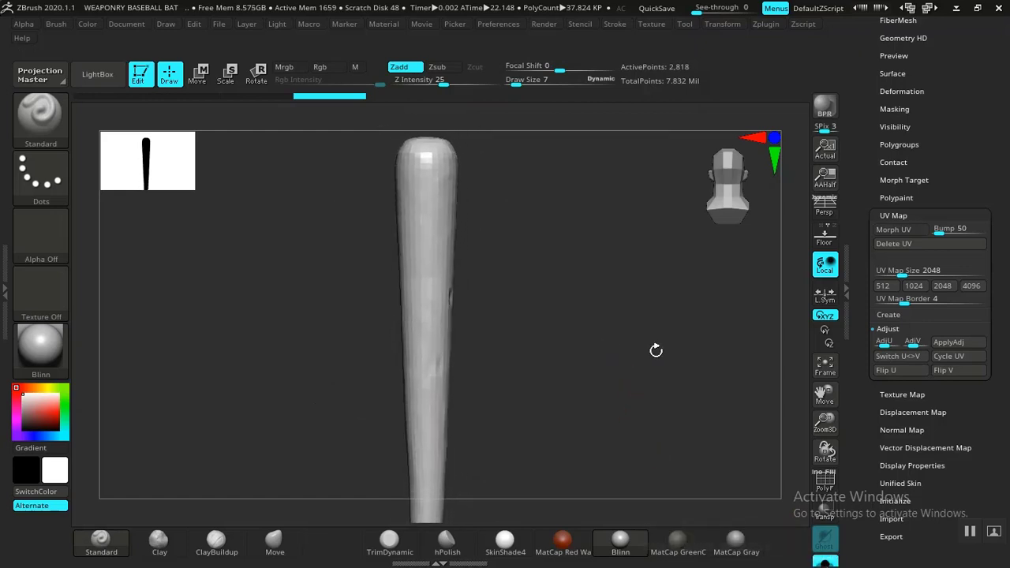
pyautogui.click(896, 231)
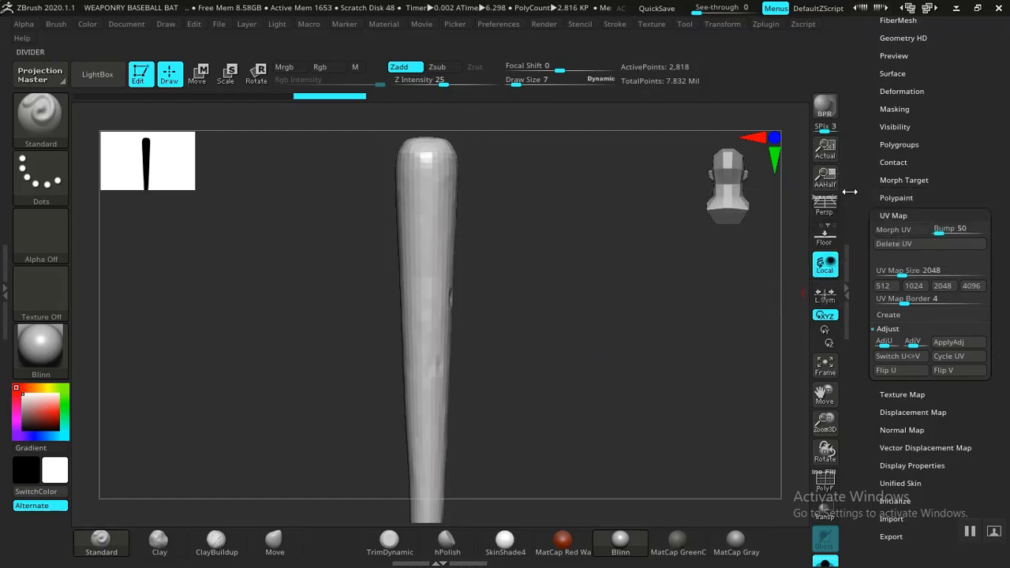
pyautogui.moveTo(545, 349); pyautogui.dragTo(737, 333)
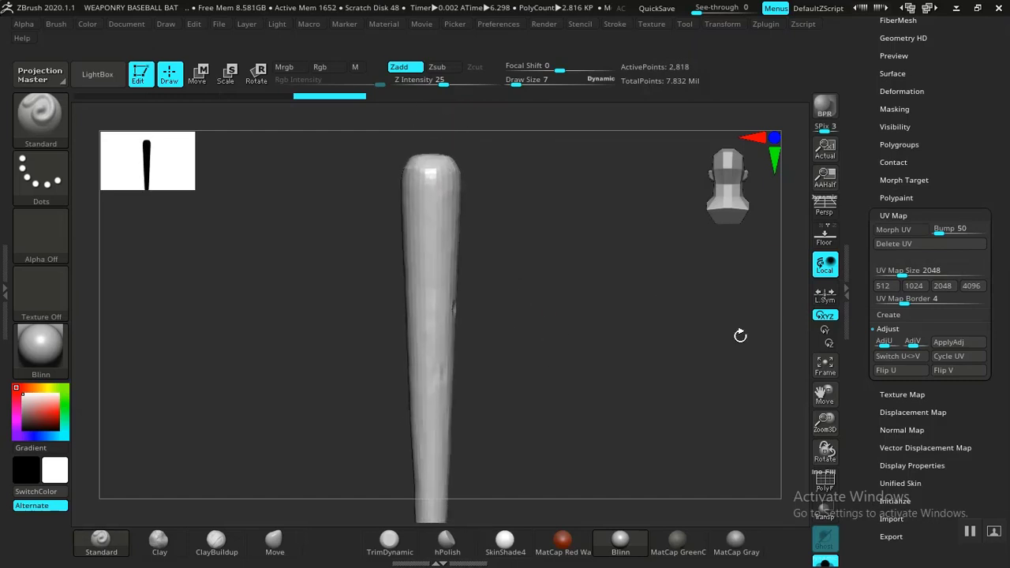
pyautogui.click(889, 215)
pyautogui.moveTo(539, 294); pyautogui.dragTo(595, 295)
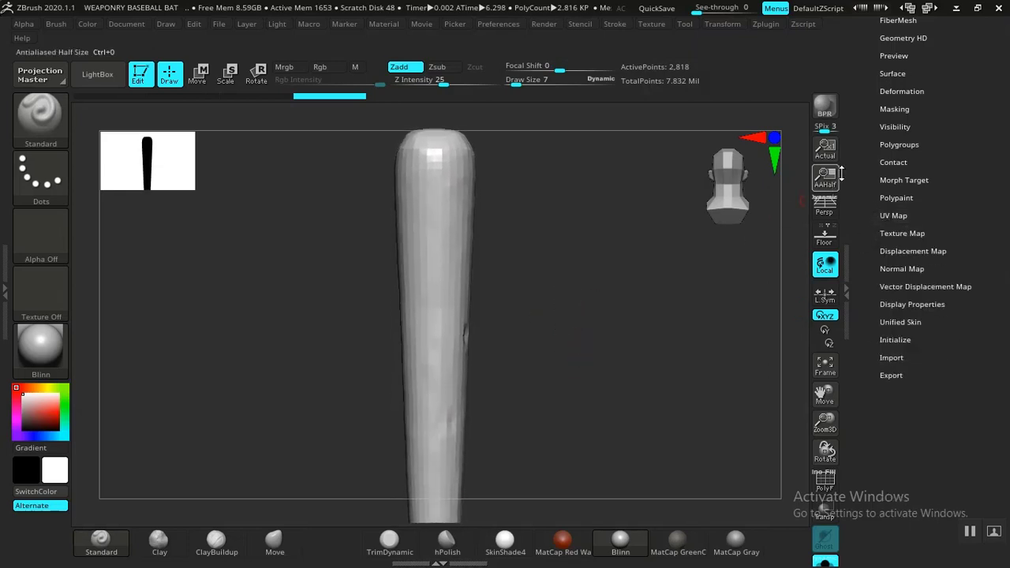
# Step: Turn off Solo mode so the bat, nails and rings are all displayed again
pyautogui.moveTo(857, 162); pyautogui.dragTo(859, 272)
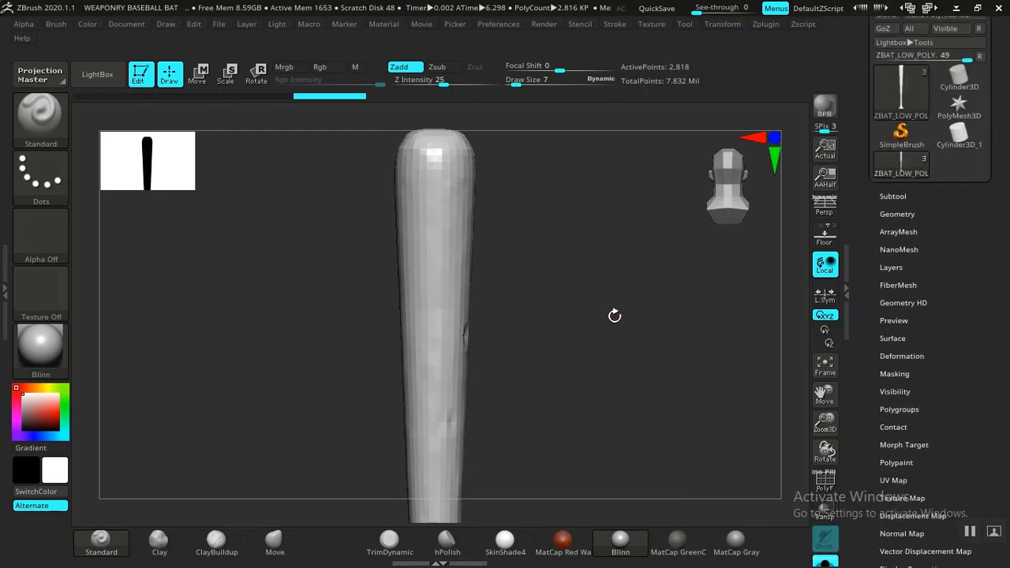
pyautogui.moveTo(615, 315); pyautogui.dragTo(635, 308)
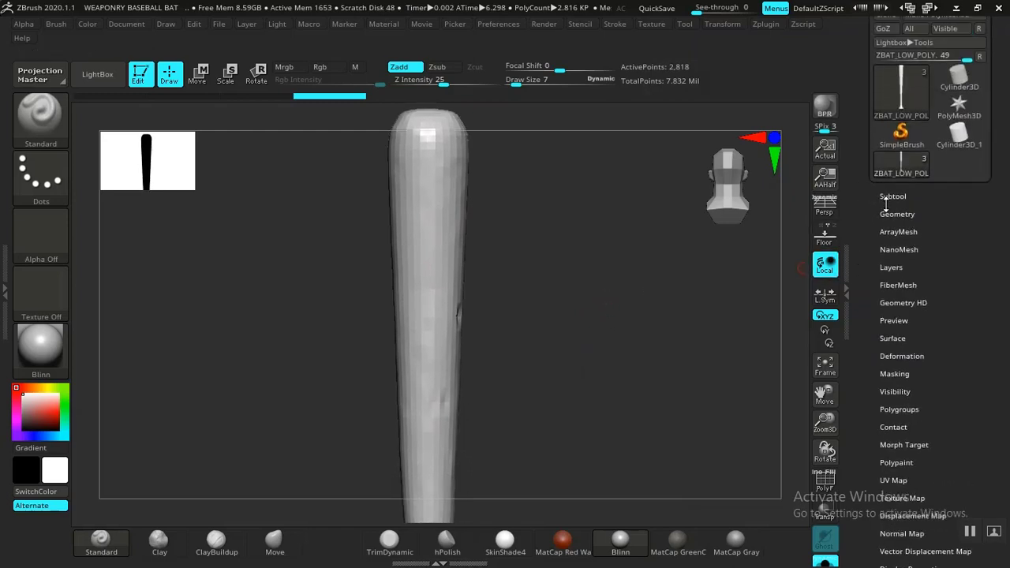
pyautogui.click(826, 559)
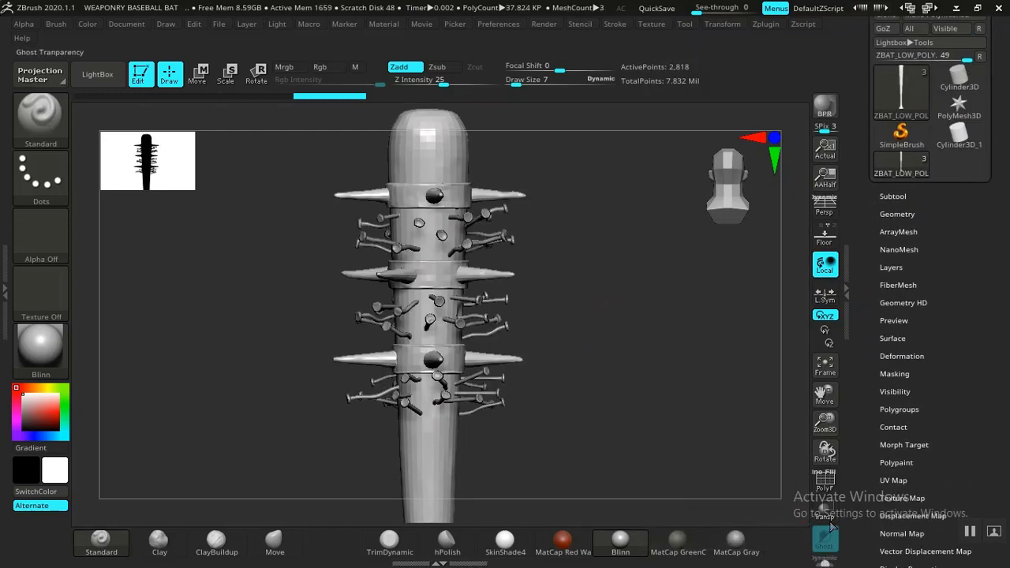
# Step: Make NAILS LOW POLY the active subtool and replace it by importing ZNAILS_LOW_POLY.obj from the UVED ASSETS folder
pyautogui.click(890, 196)
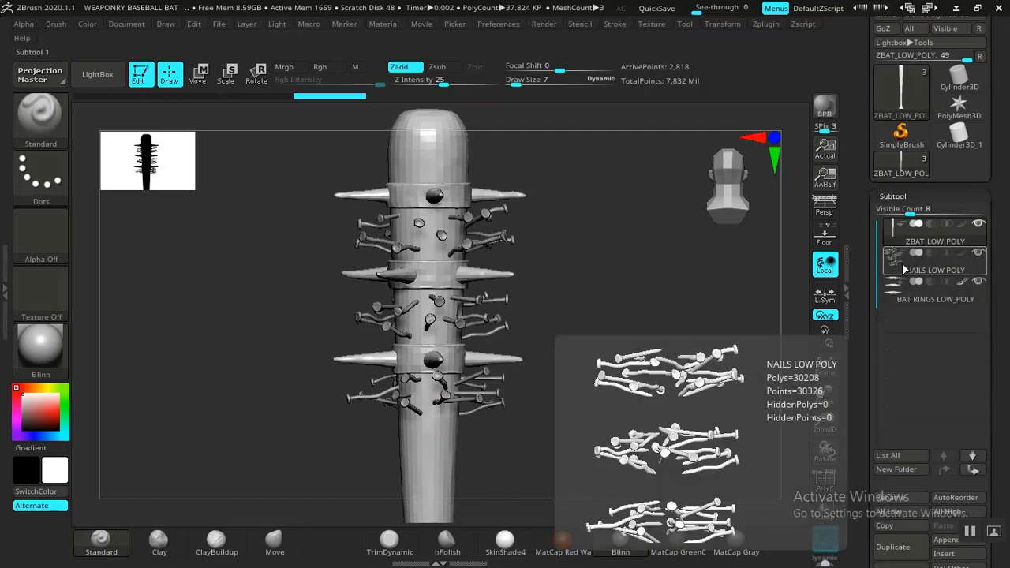
pyautogui.click(904, 265)
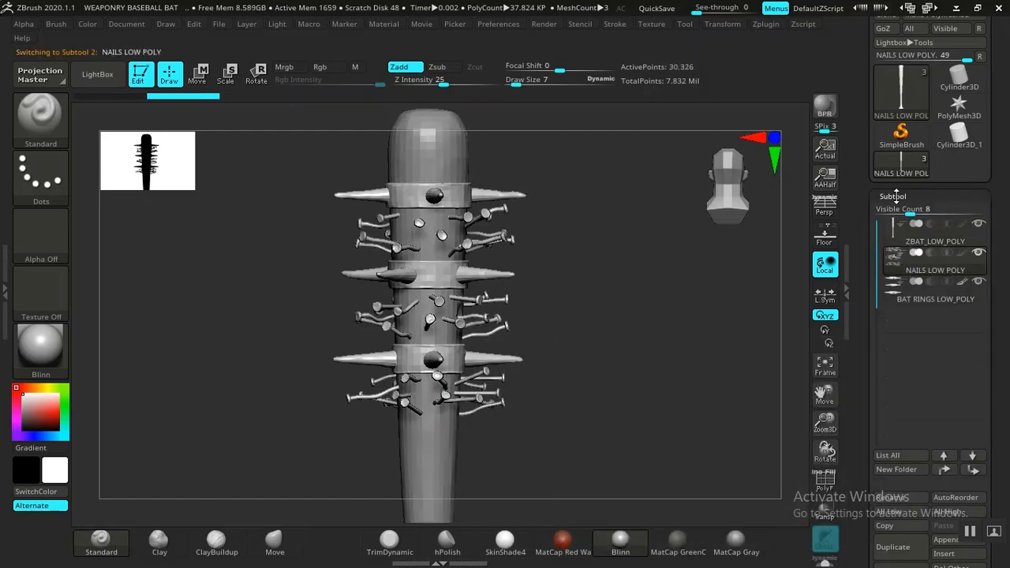
pyautogui.moveTo(862, 181); pyautogui.dragTo(859, 251)
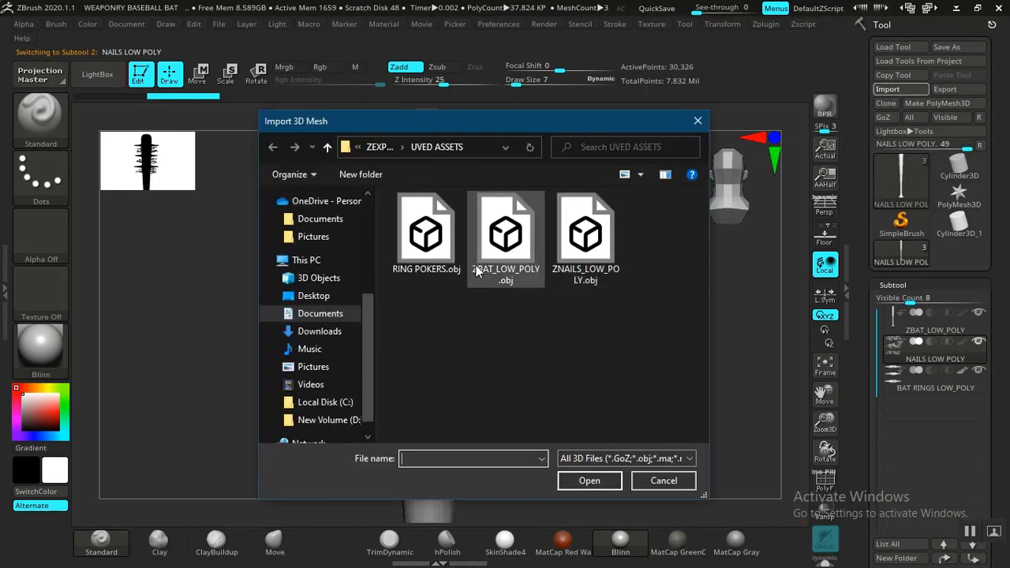
pyautogui.doubleClick(581, 242)
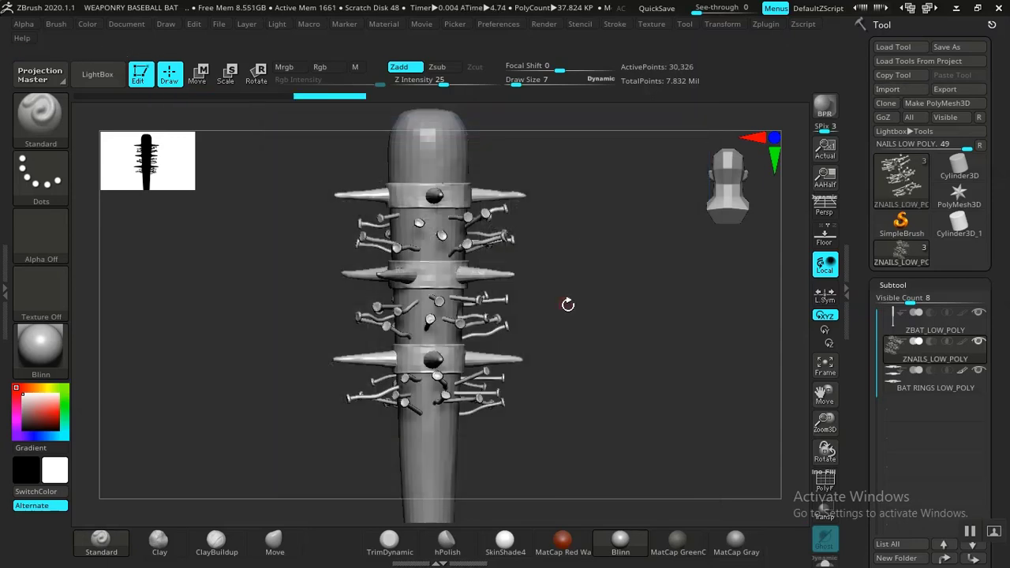
# Step: Inspect the imported nails mesh along with its UV map options and subdivision settings
pyautogui.keyDown('alt'); pyautogui.moveTo(594, 302); pyautogui.dragTo(596, 340); pyautogui.keyUp('alt')
pyautogui.click(897, 284)
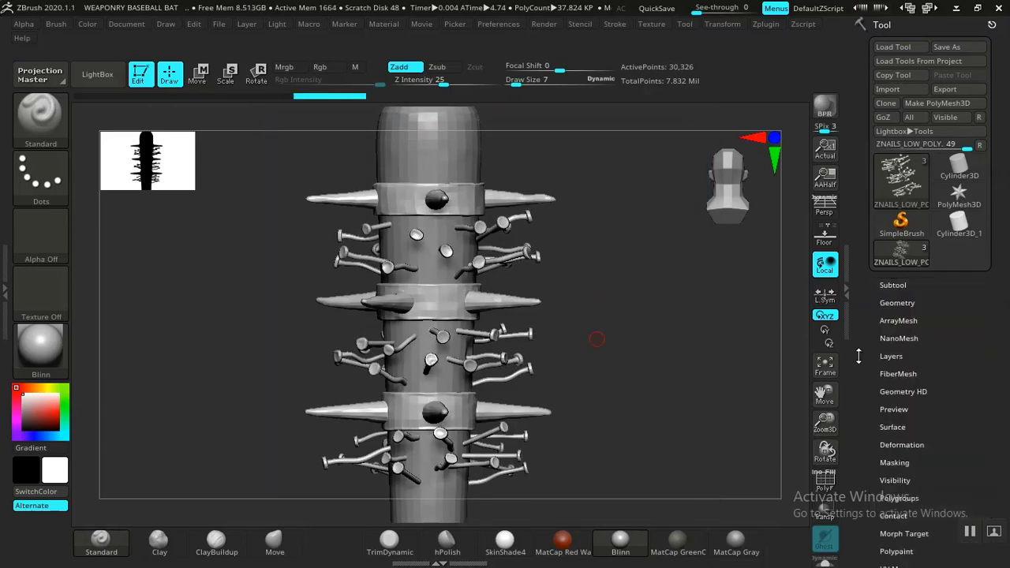
pyautogui.moveTo(858, 355); pyautogui.dragTo(874, 255)
pyautogui.click(893, 339)
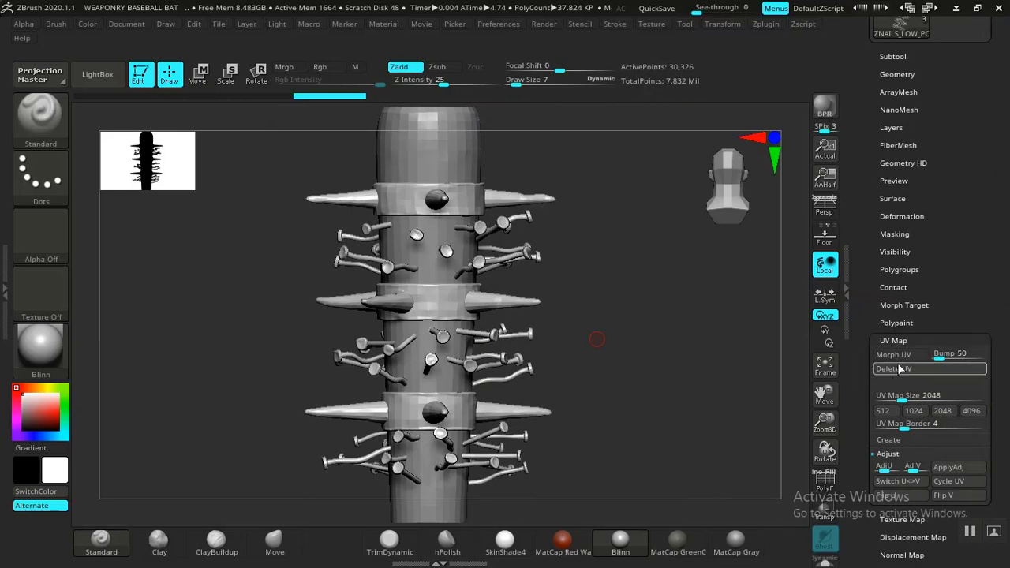
pyautogui.moveTo(865, 229); pyautogui.dragTo(865, 400)
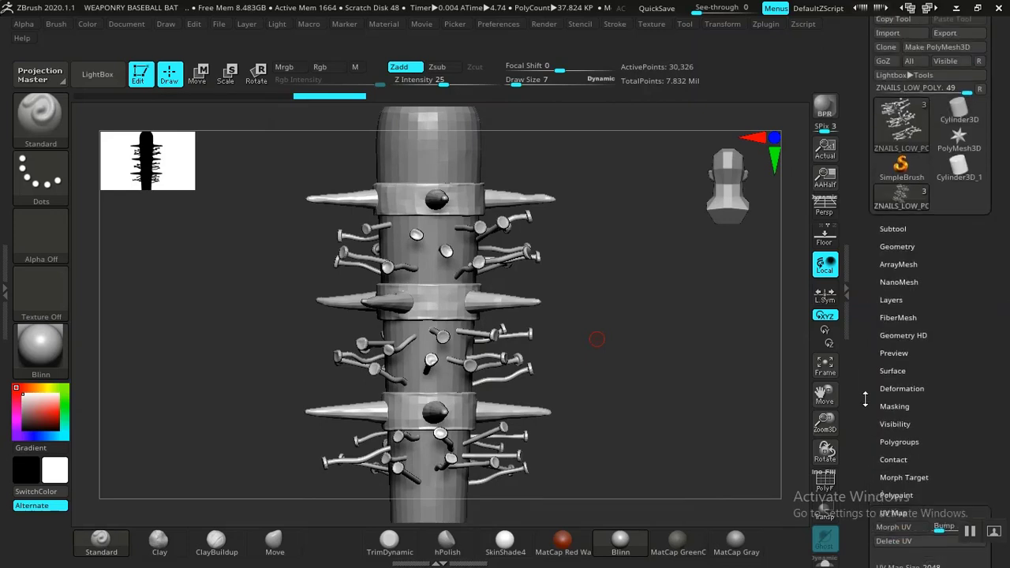
pyautogui.click(897, 246)
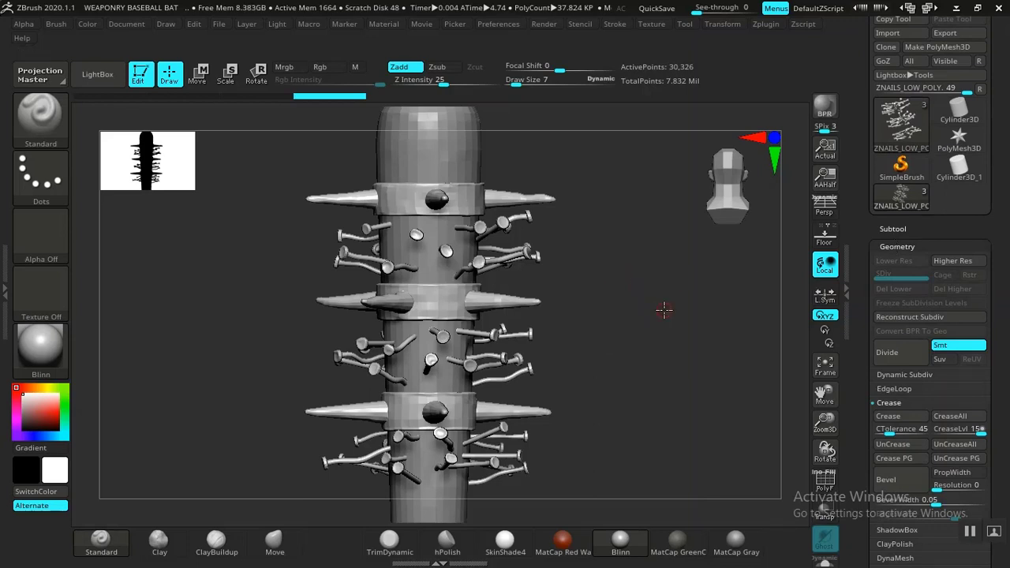
pyautogui.moveTo(663, 309)
pyautogui.keyDown('alt'); pyautogui.mouseDown()
pyautogui.moveTo(658, 255)
pyautogui.moveTo(667, 327)
pyautogui.moveTo(652, 289)
pyautogui.moveTo(670, 310)
pyautogui.mouseUp(); pyautogui.keyUp('alt')
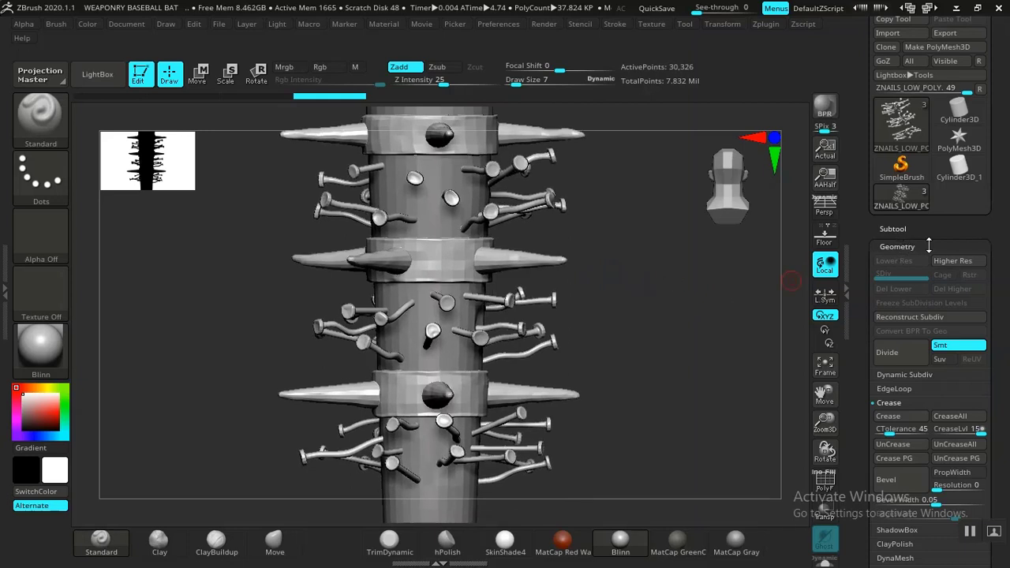
# Step: Make BAT RINGS LOW_POLY the active subtool and replace it by importing RING POKERS.obj from the UVED ASSETS folder
pyautogui.click(902, 246)
pyautogui.click(896, 228)
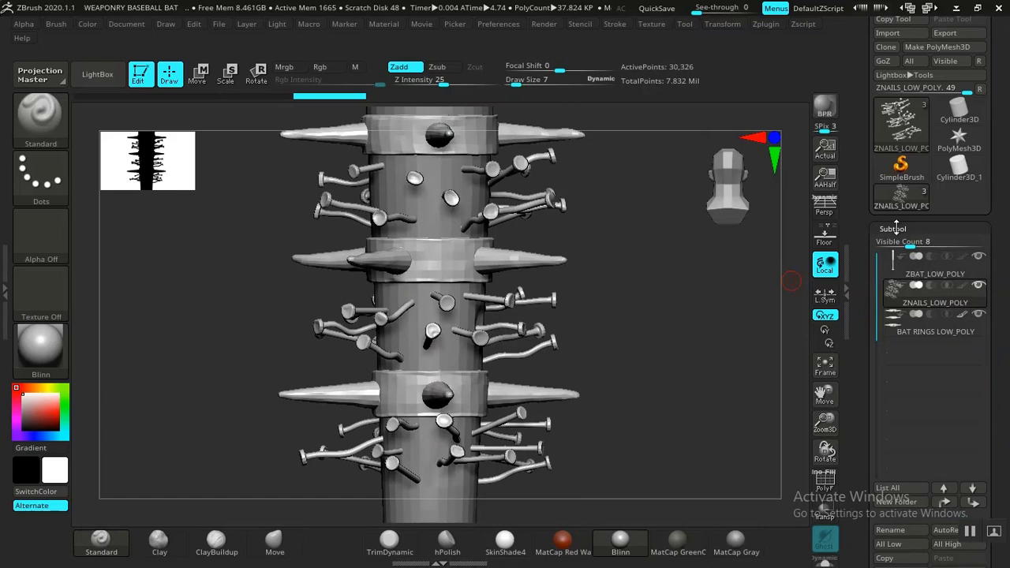
pyautogui.click(889, 316)
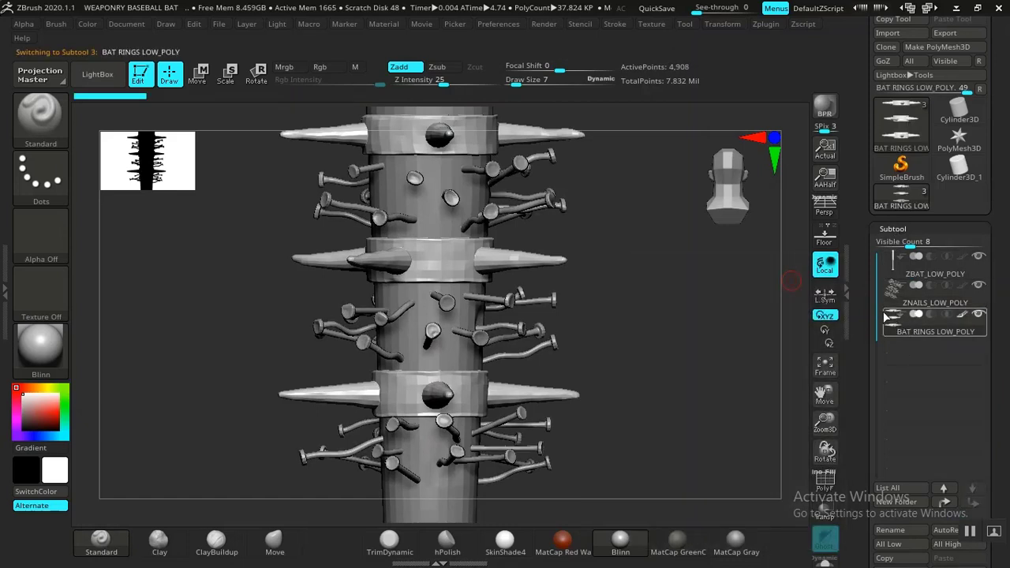
pyautogui.click(894, 228)
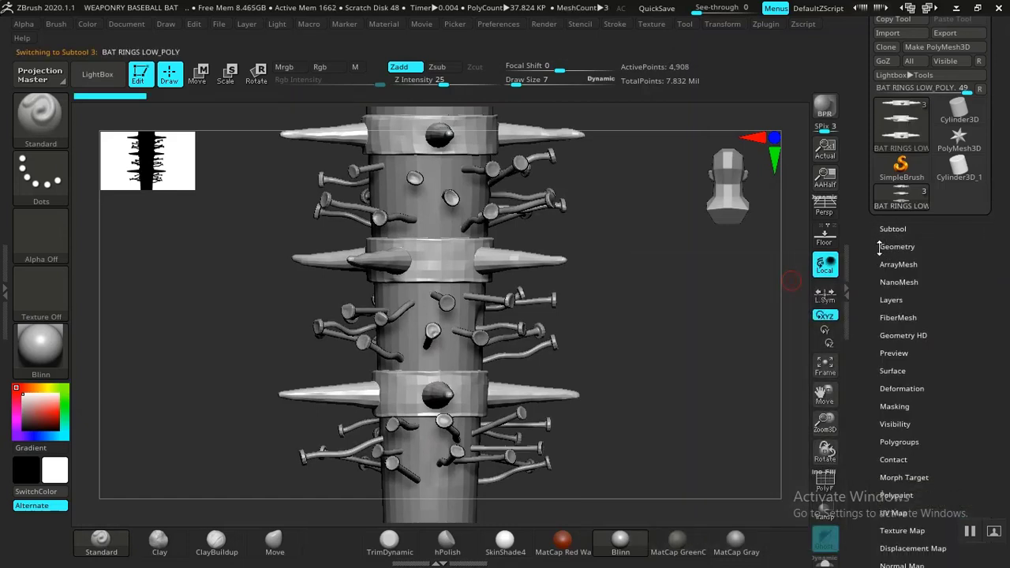
pyautogui.scroll(2, 864, 191)
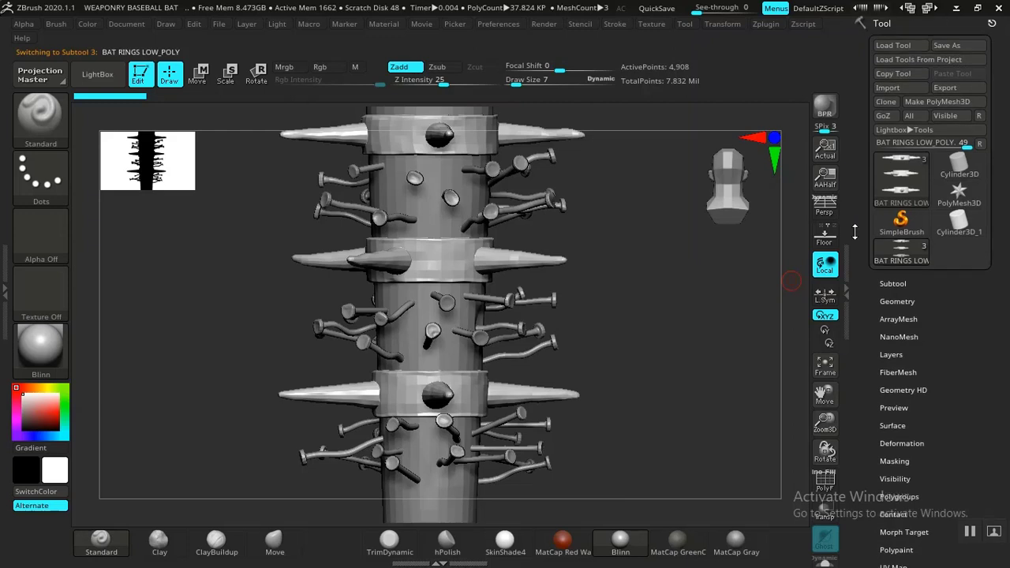
pyautogui.click(892, 302)
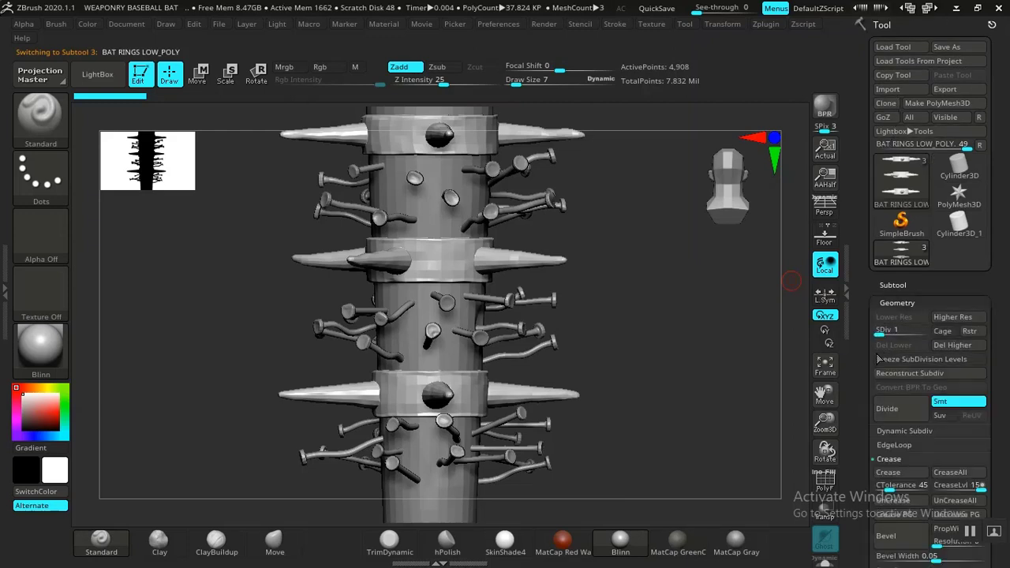
pyautogui.click(894, 91)
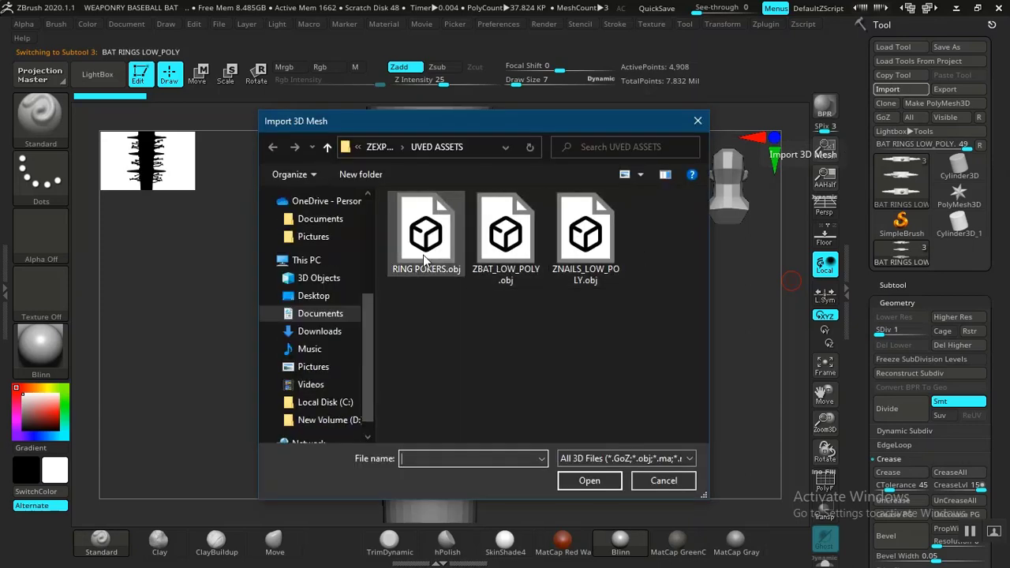
pyautogui.doubleClick(425, 259)
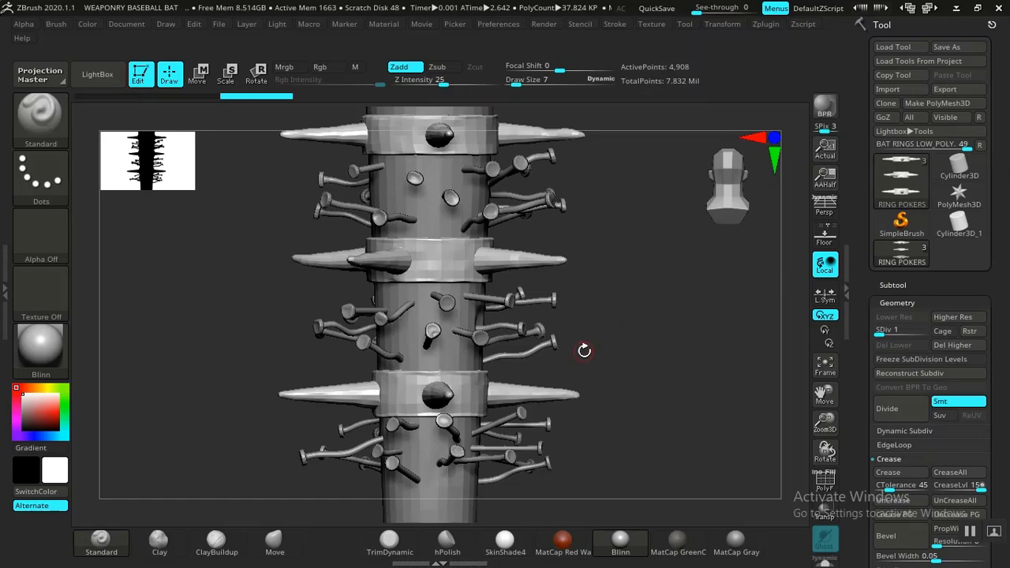
# Step: Examine the imported rings on the bat from several angles and check whether UV options are available for them
pyautogui.moveTo(651, 378)
pyautogui.keyDown('alt'); pyautogui.mouseDown()
pyautogui.moveTo(627, 303)
pyautogui.moveTo(634, 376)
pyautogui.moveTo(637, 132)
pyautogui.moveTo(622, 228)
pyautogui.mouseUp(); pyautogui.keyUp('alt')
pyautogui.keyDown('alt'); pyautogui.moveTo(622, 280); pyautogui.dragTo(611, 439); pyautogui.keyUp('alt')
pyautogui.keyDown('alt'); pyautogui.moveTo(609, 339); pyautogui.dragTo(609, 464); pyautogui.keyUp('alt')
pyautogui.keyDown('alt'); pyautogui.moveTo(609, 311); pyautogui.dragTo(579, 342); pyautogui.keyUp('alt')
pyautogui.moveTo(680, 321); pyautogui.dragTo(643, 348)
pyautogui.moveTo(862, 353); pyautogui.dragTo(862, 316)
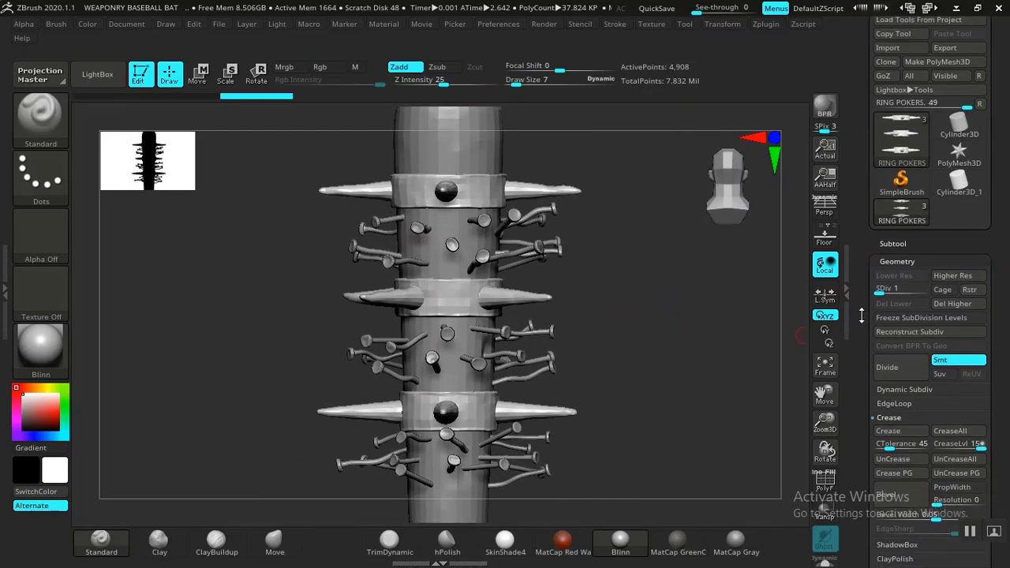
pyautogui.click(897, 261)
pyautogui.moveTo(868, 339); pyautogui.dragTo(871, 283)
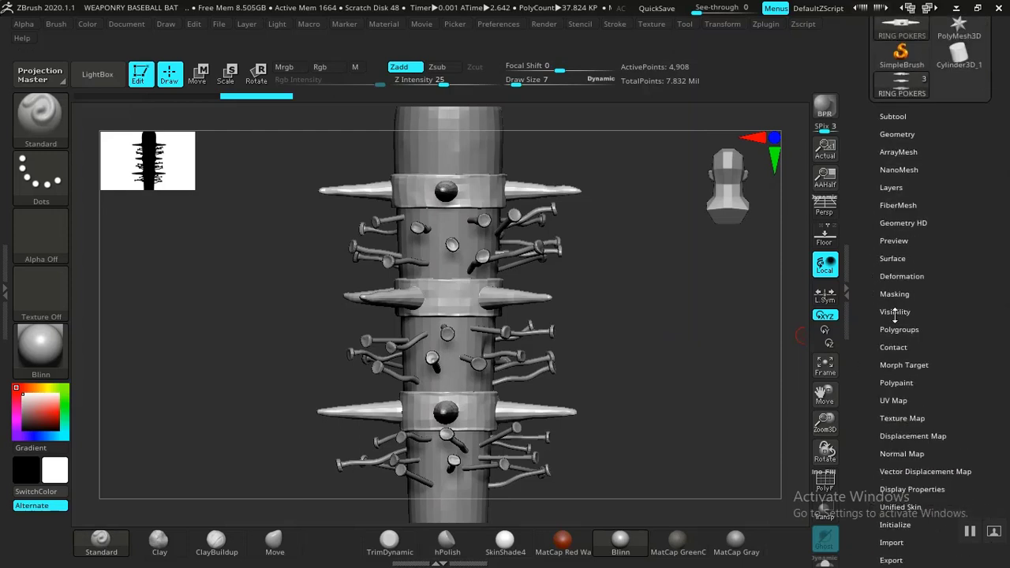
pyautogui.moveTo(883, 363); pyautogui.dragTo(882, 309)
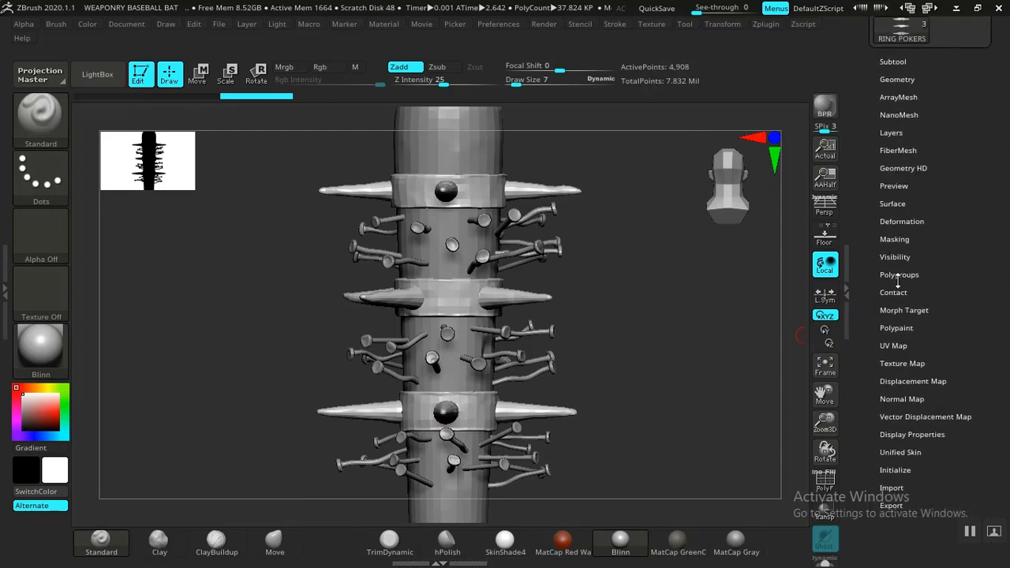
pyautogui.click(887, 348)
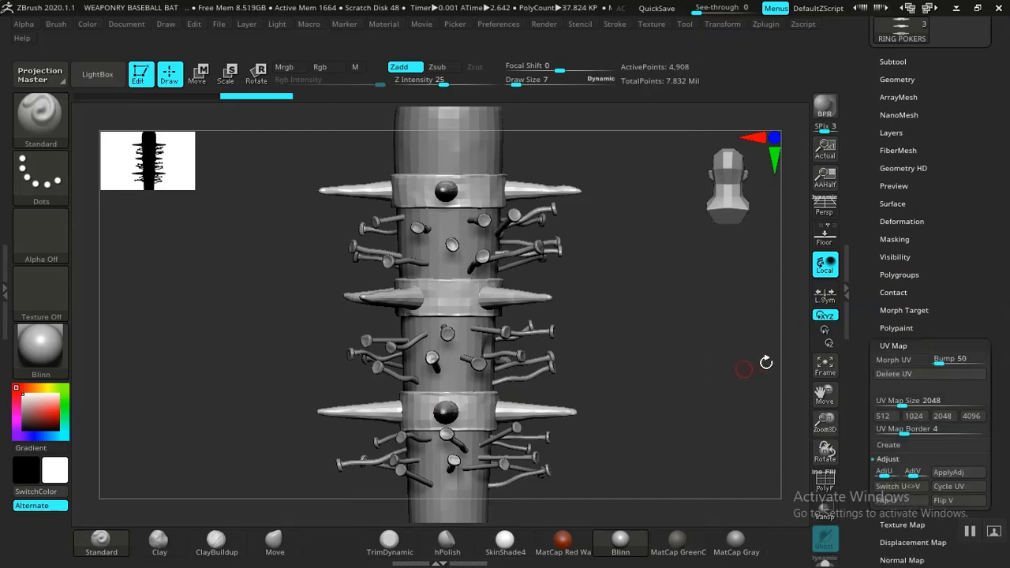
pyautogui.click(895, 340)
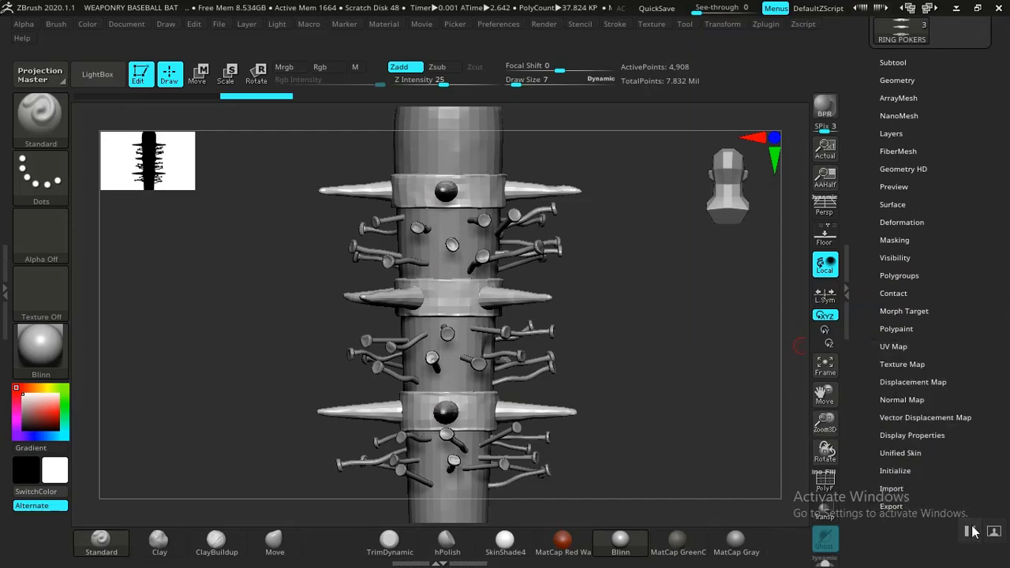
# Step: Make ZBAT_LOW_POLY the active subtool and isolate it in Solo mode
pyautogui.moveTo(670, 368); pyautogui.dragTo(697, 374)
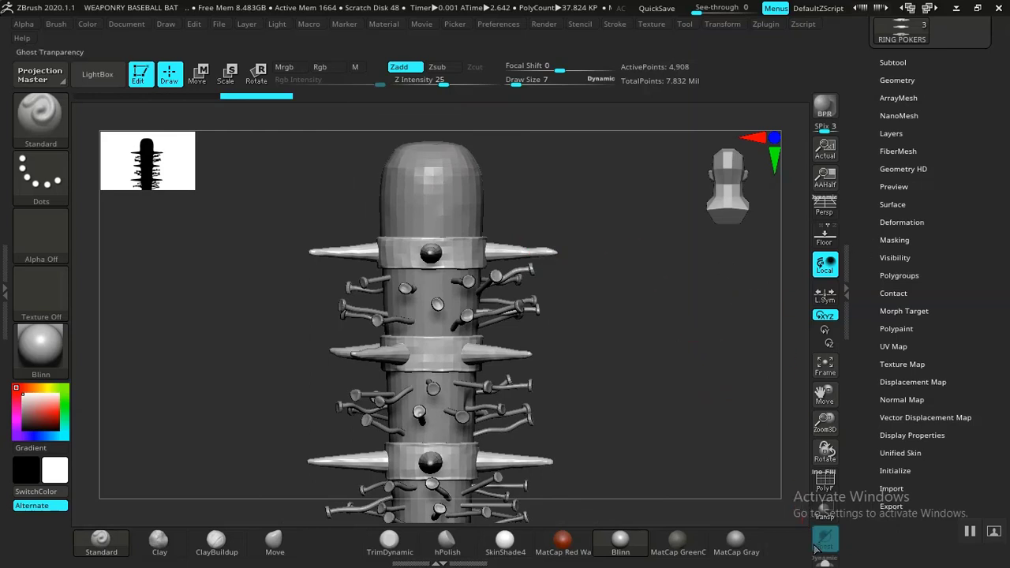
pyautogui.click(436, 198)
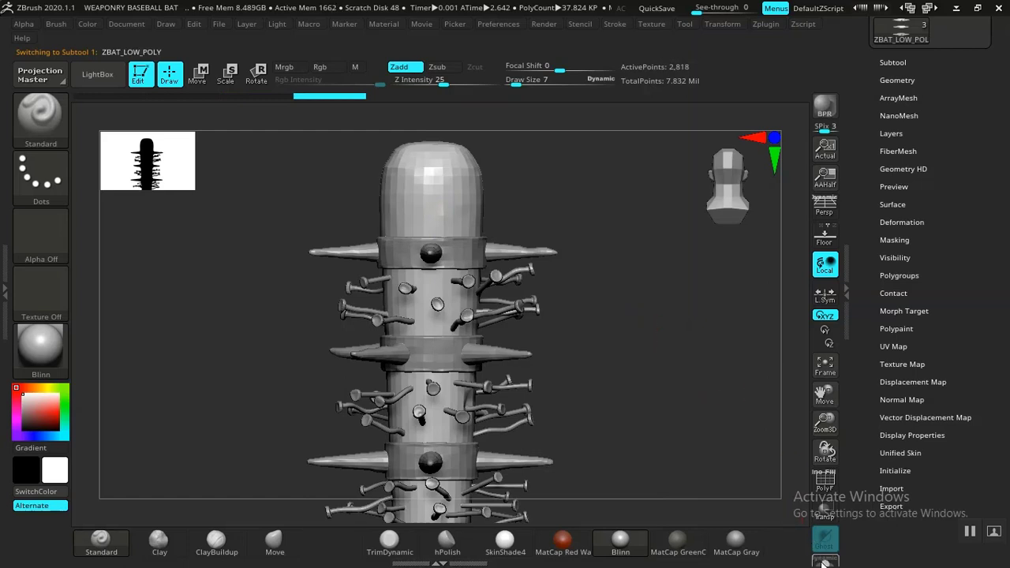
pyautogui.click(825, 562)
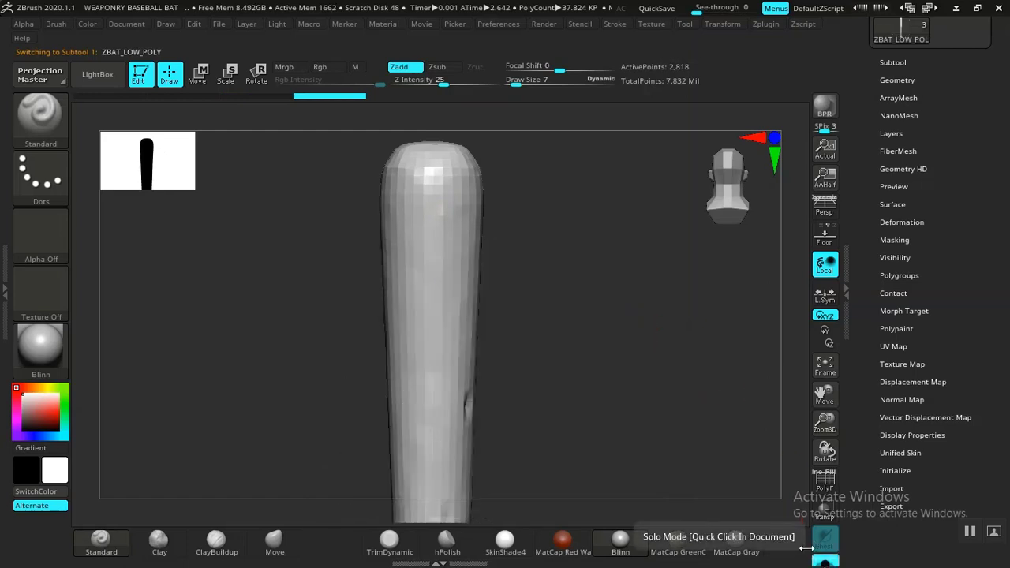
pyautogui.moveTo(649, 374); pyautogui.dragTo(627, 381)
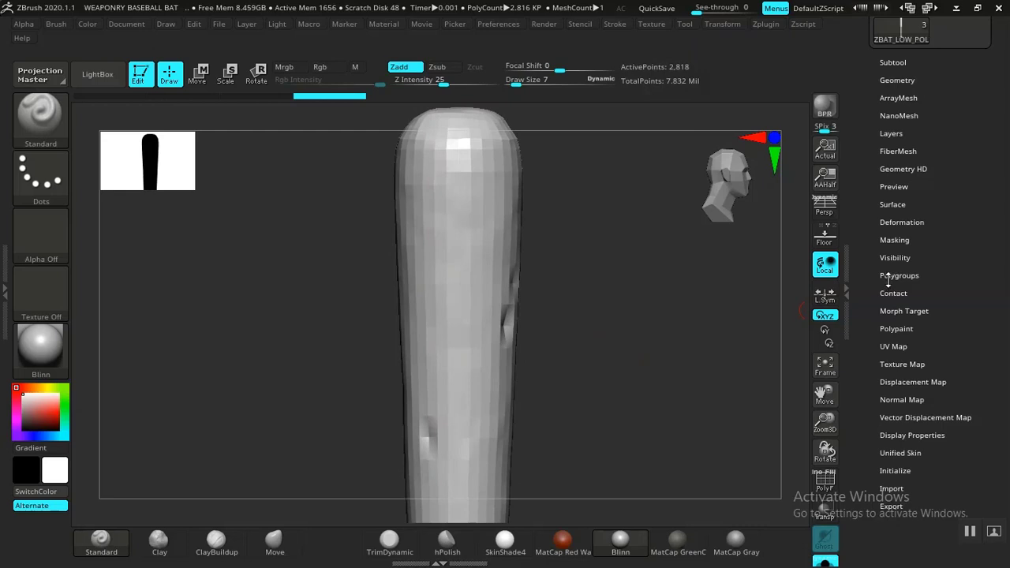
pyautogui.scroll(5, 872, 335)
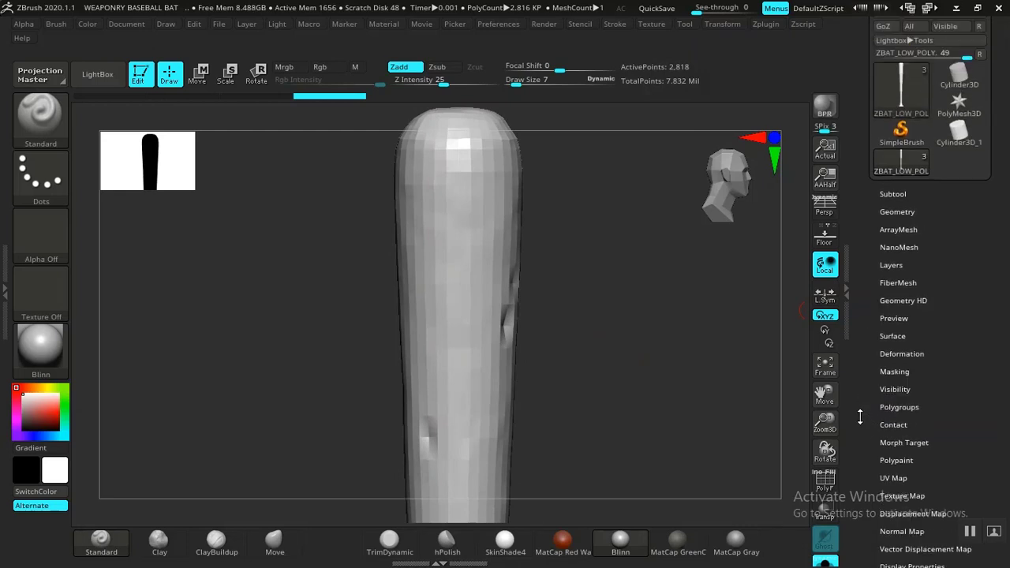
pyautogui.moveTo(688, 387); pyautogui.dragTo(681, 356)
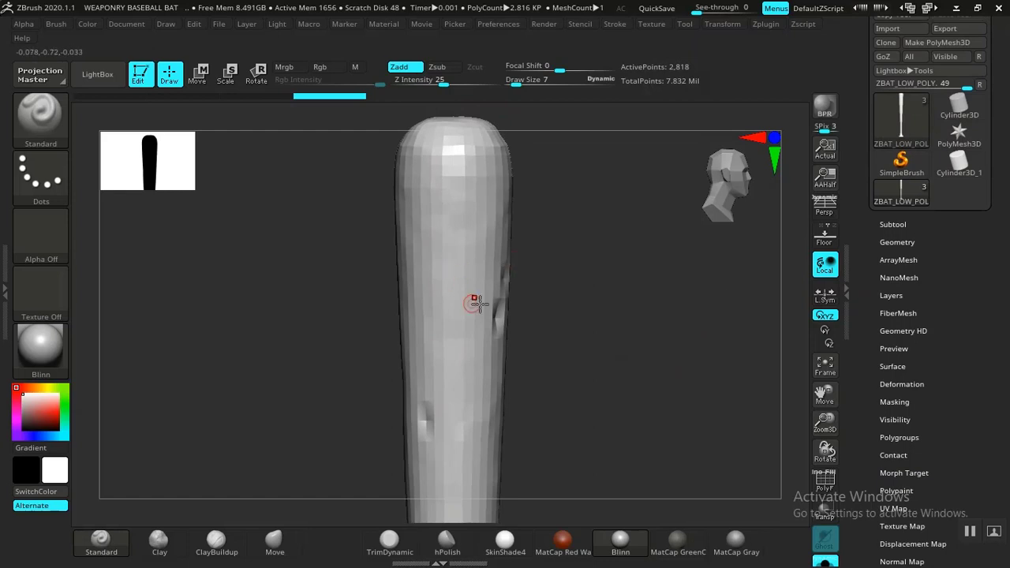
# Step: Open the Normal Map settings for the isolated bat and review the map creation options
pyautogui.scroll(-3, 870, 280)
pyautogui.scroll(-4, 870, 280)
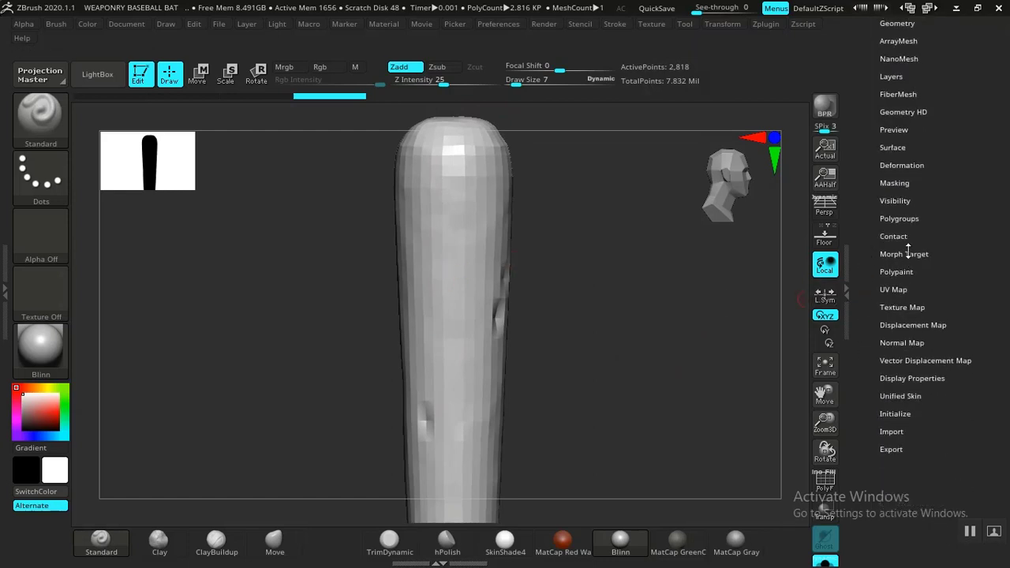
pyautogui.click(905, 342)
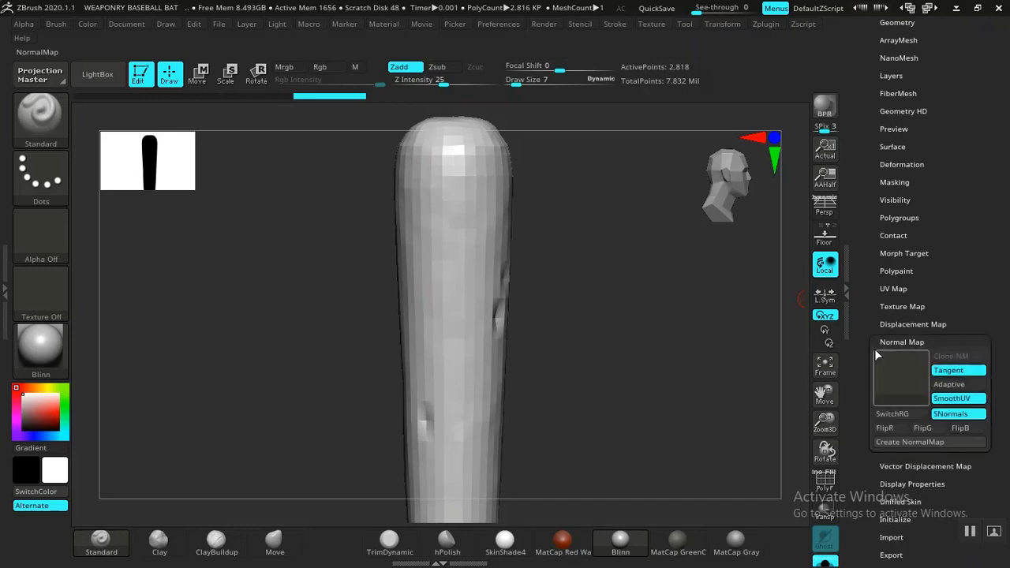
pyautogui.scroll(-4, 859, 284)
pyautogui.scroll(1, 859, 284)
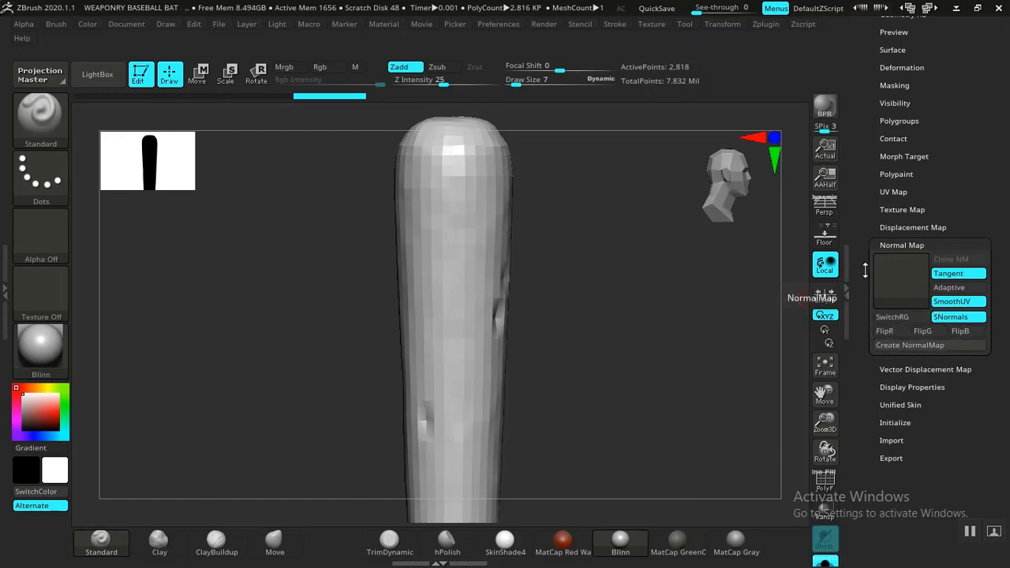
# Step: Open the bat's Geometry settings to check its subdivision levels
pyautogui.moveTo(864, 271); pyautogui.dragTo(860, 319)
pyautogui.moveTo(873, 139); pyautogui.dragTo(879, 198)
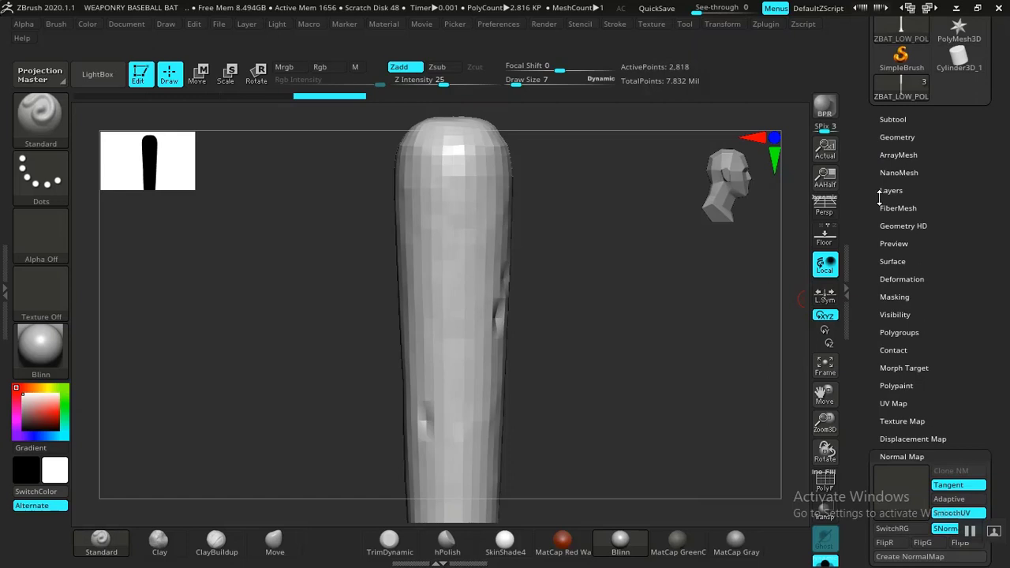
pyautogui.click(898, 137)
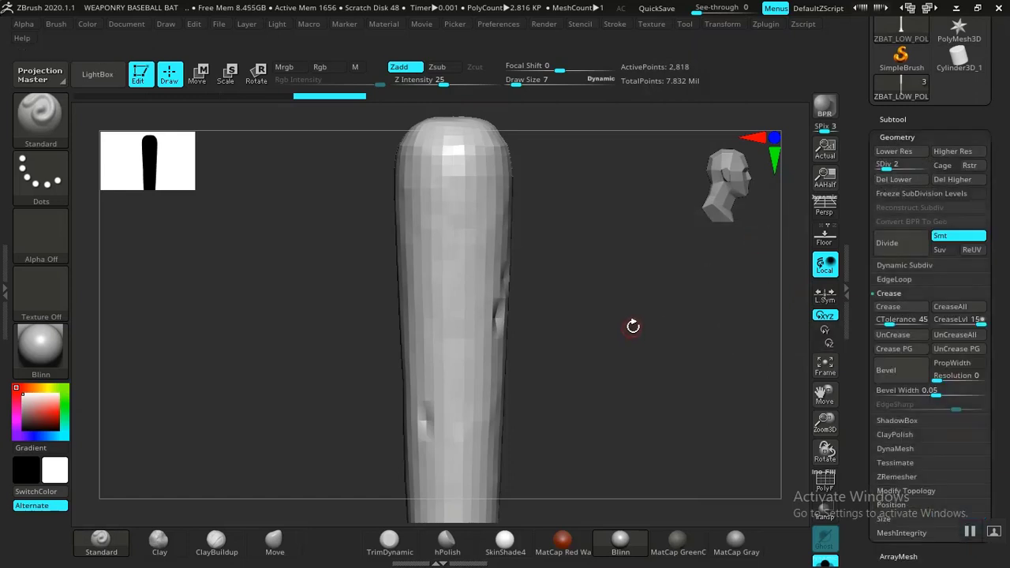
# Step: Compare the bat's subdivision levels 3 and 2, then create its normal map at level 2 with Tangent, SmoothUV and SNormals enabled
pyautogui.hotkey('ctrl', 'd')
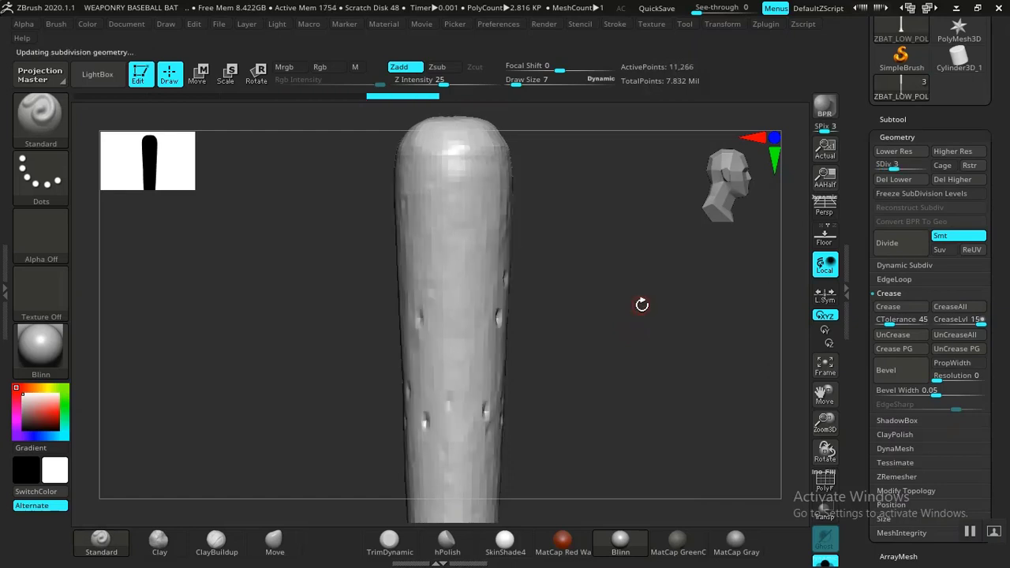
pyautogui.hotkey('shift', 'd')
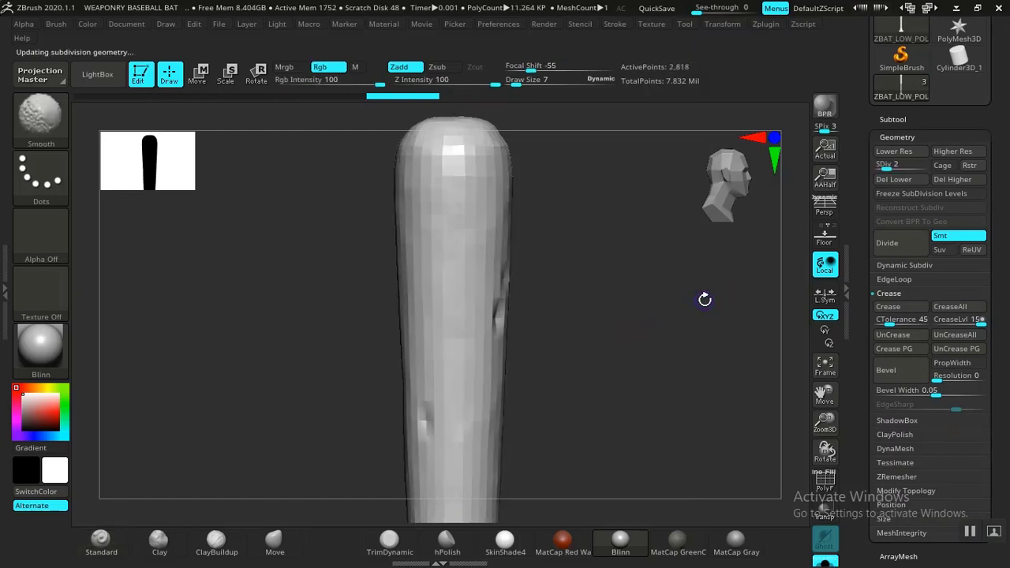
pyautogui.scroll(-10, 891, 237)
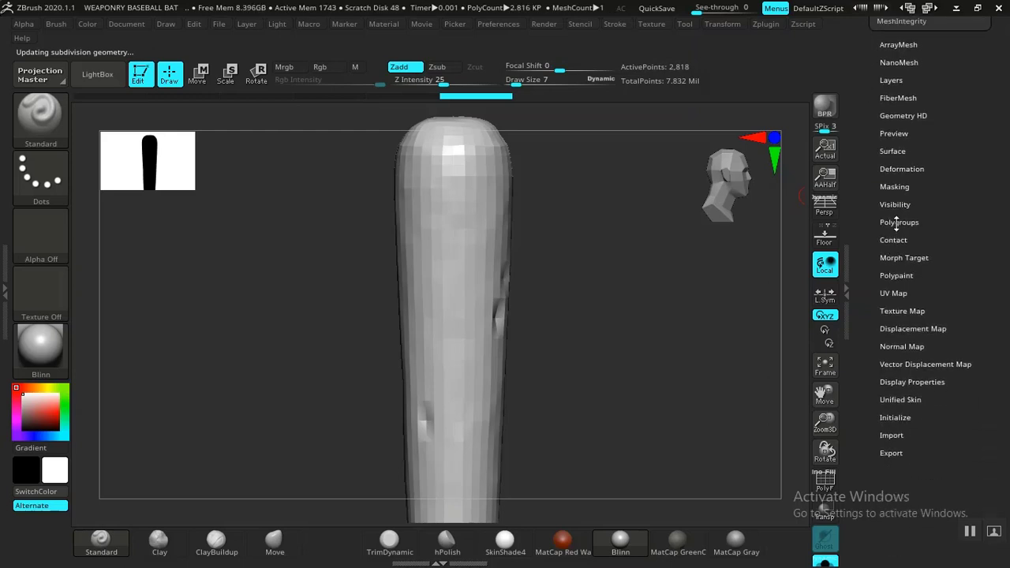
pyautogui.click(896, 346)
pyautogui.scroll(5, 868, 356)
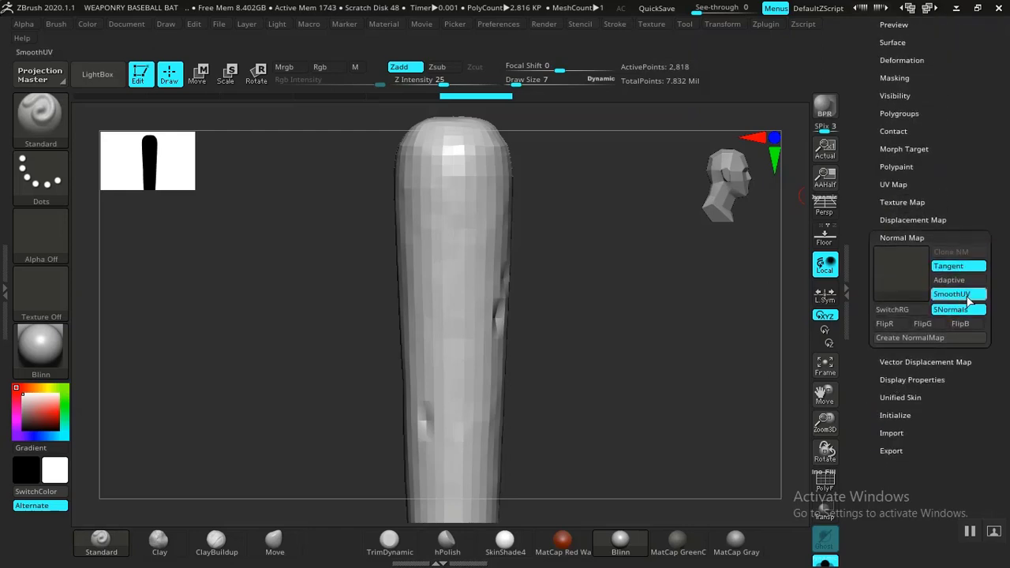
pyautogui.click(899, 337)
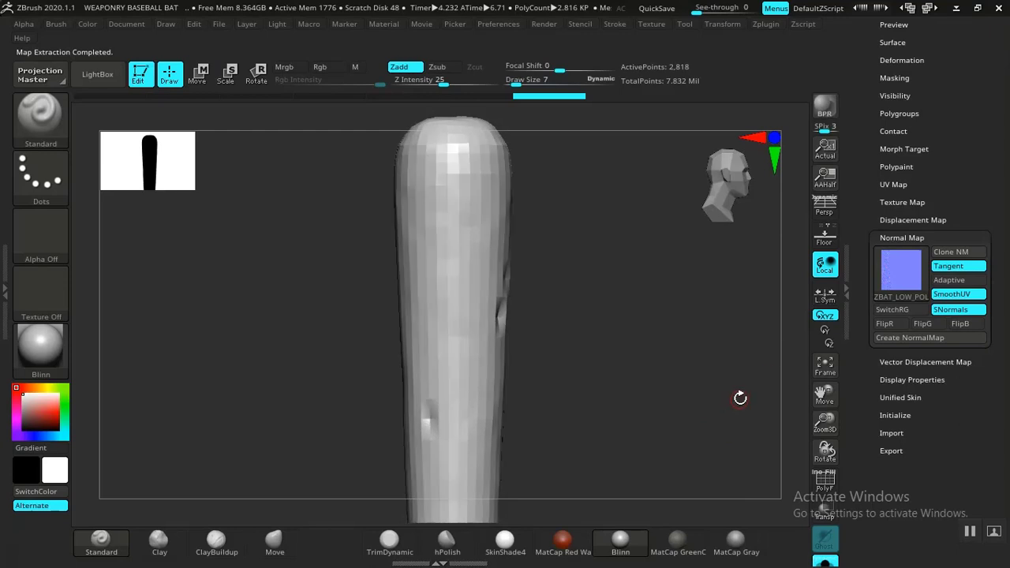
pyautogui.moveTo(908, 269)
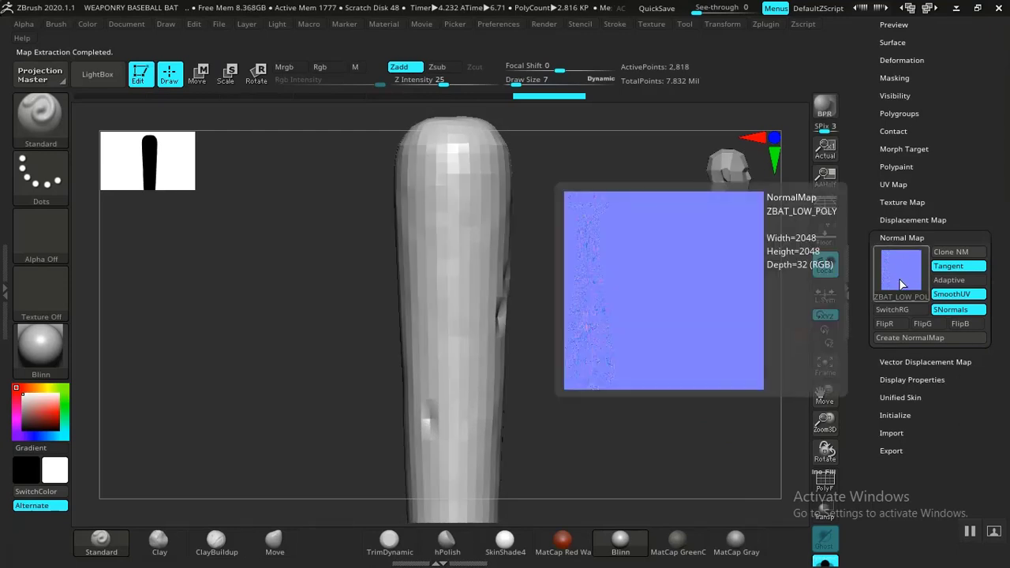
# Step: Clone the bat's normal map to the texture palette and flip the cloned texture vertically
pyautogui.click(964, 255)
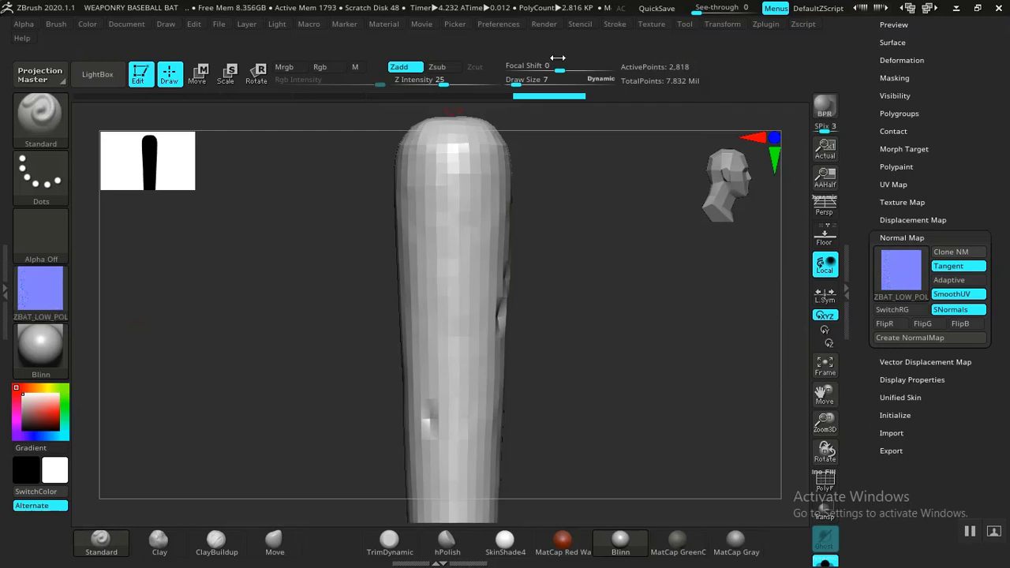
pyautogui.click(651, 24)
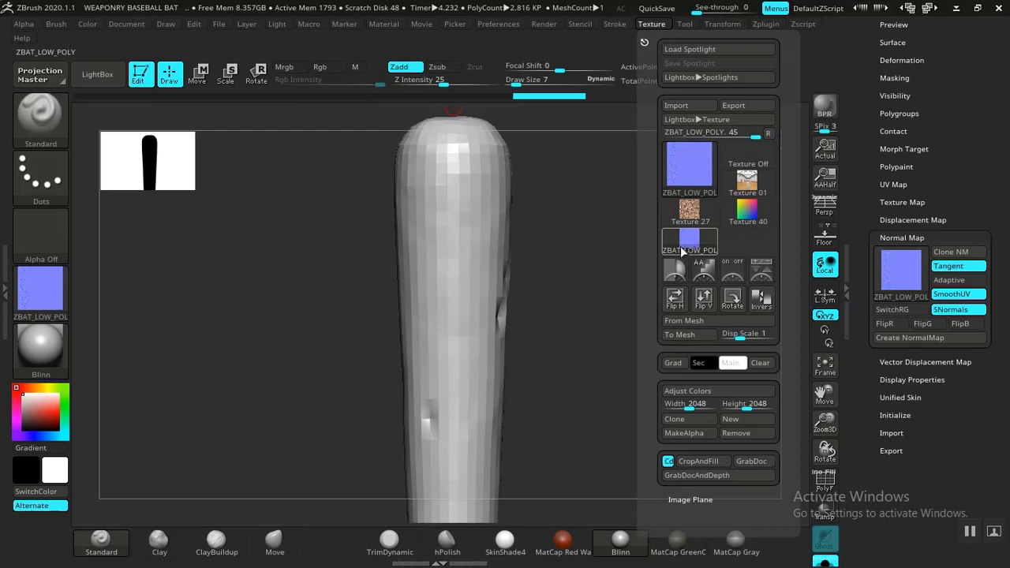
pyautogui.click(704, 307)
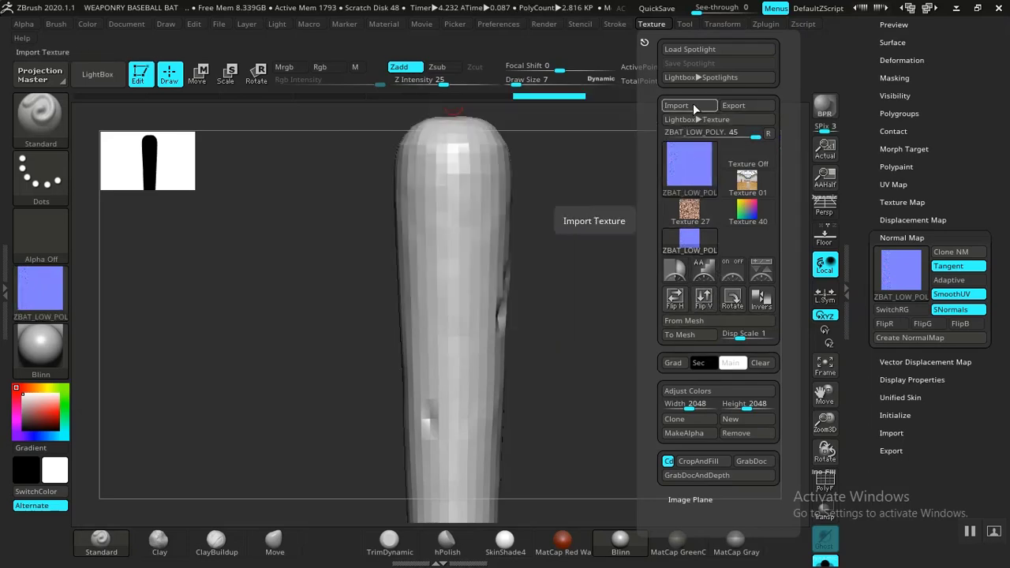
# Step: Start exporting the cloned texture and create a ZMAPS folder inside ZEXPORTS as its destination
pyautogui.click(736, 105)
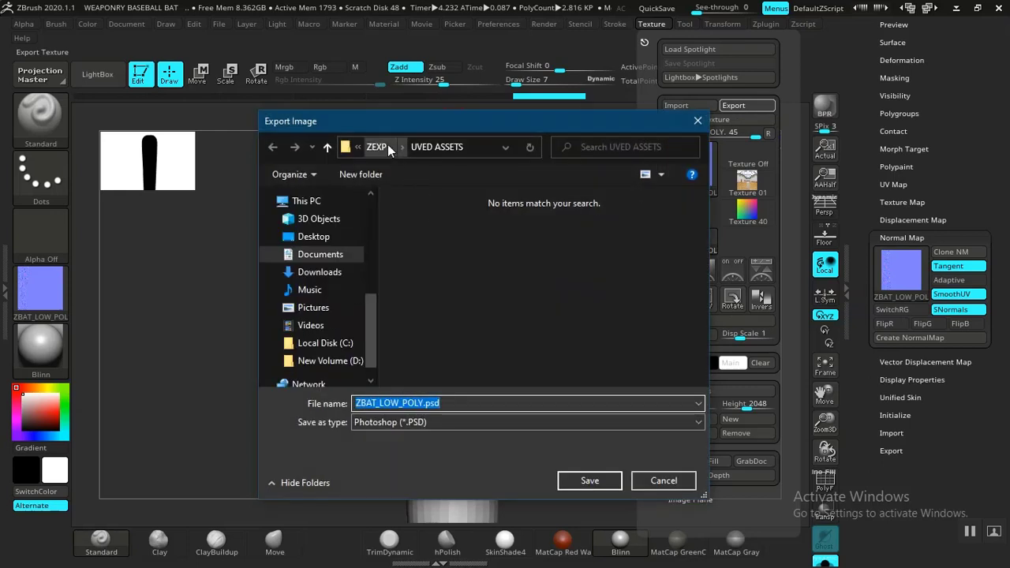
pyautogui.click(377, 146)
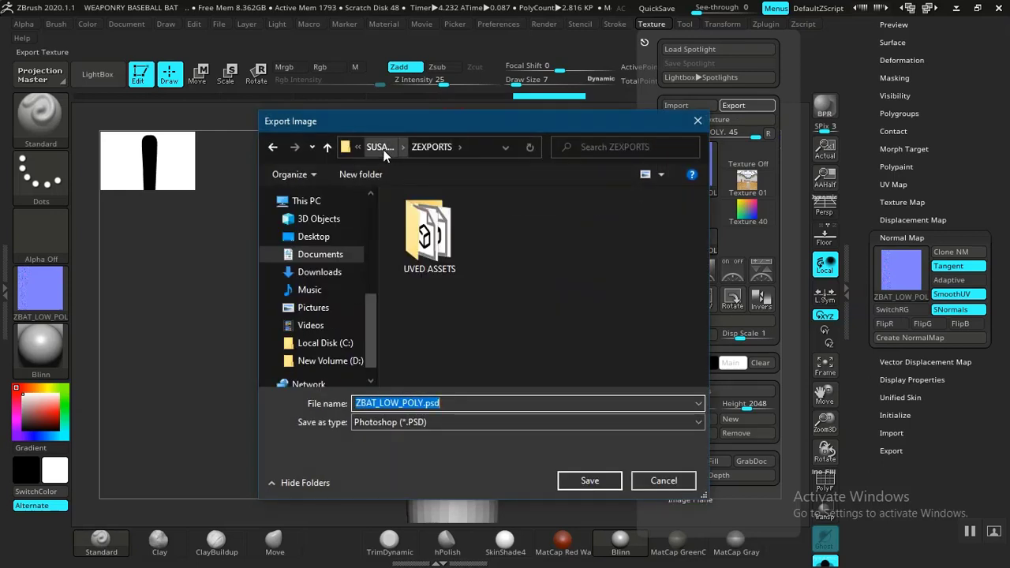
pyautogui.click(364, 167)
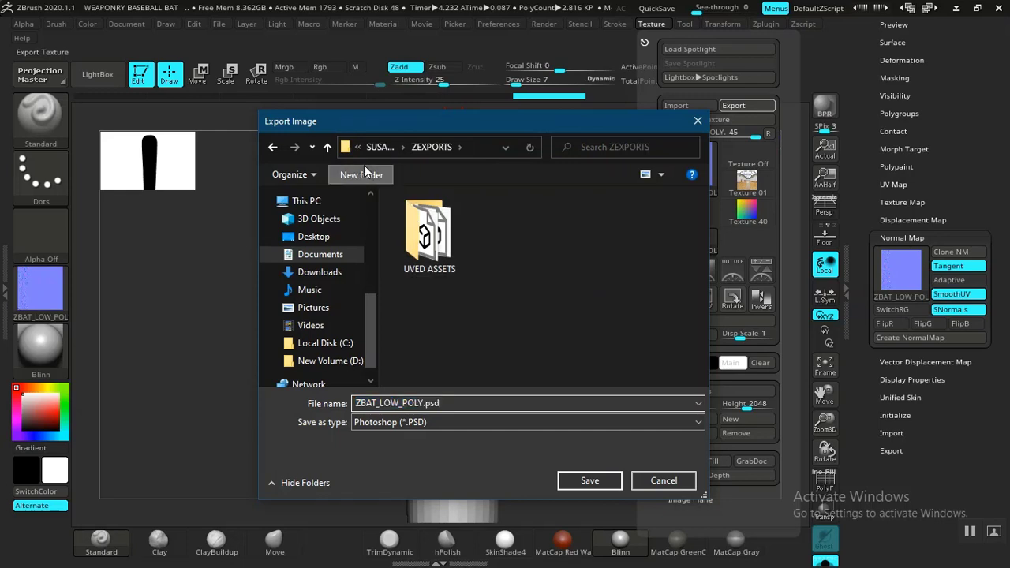
pyautogui.write('ZMAPS')
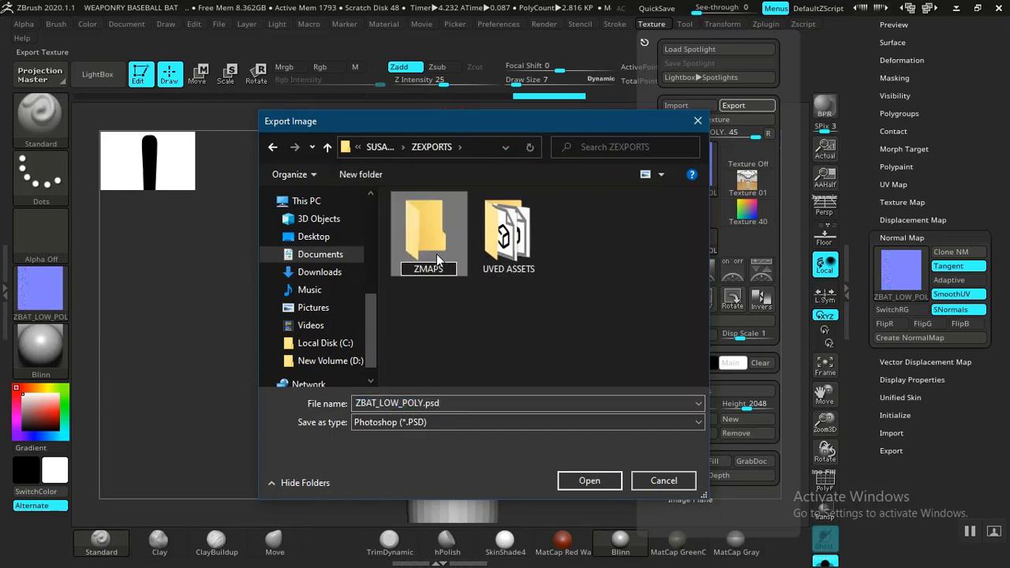
pyautogui.doubleClick(431, 237)
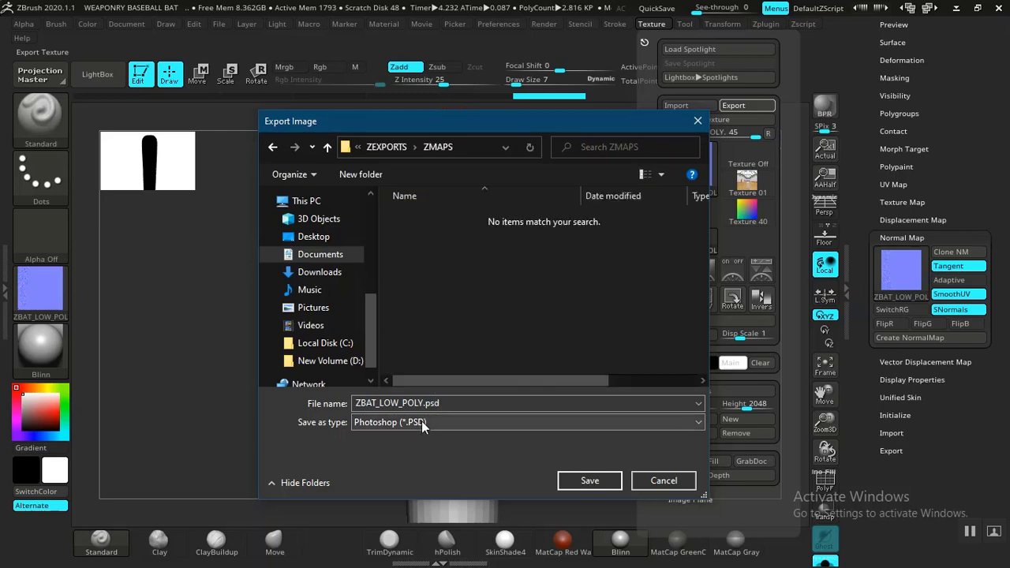
# Step: Export the texture to the ZMAPS folder as ZBAT_LOW_POLY.png in PNG format
pyautogui.click(422, 421)
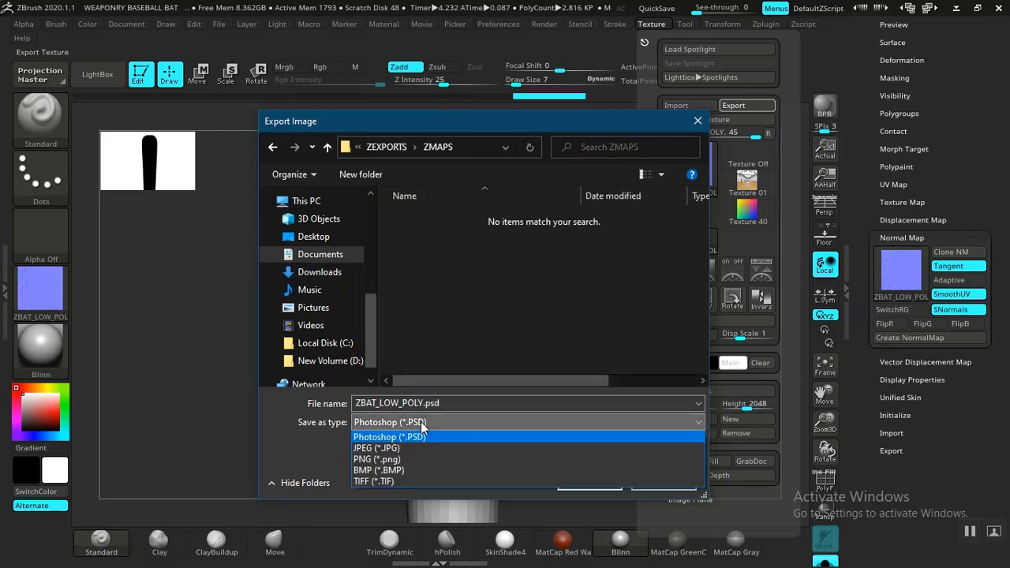
pyautogui.click(371, 460)
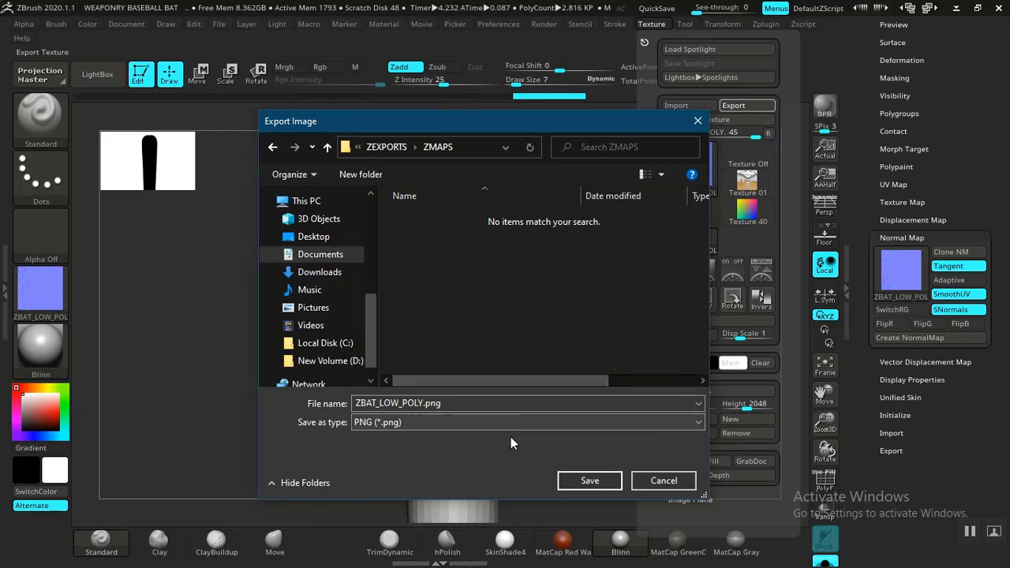
pyautogui.click(605, 480)
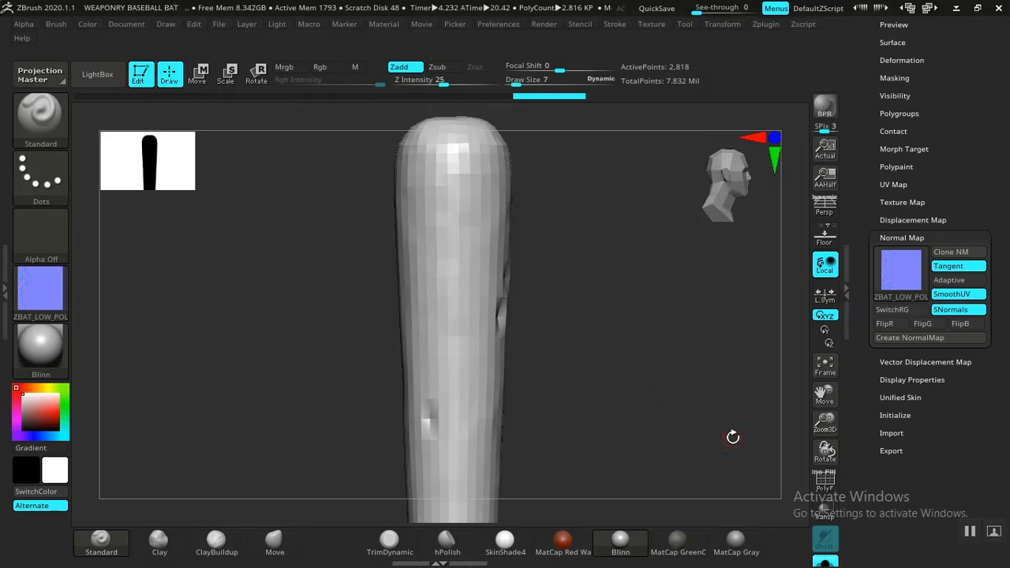
# Step: Switch to File Explorer, delete ZBAT_LOW_POLY.png from the ZMAPS folder and return to ZBrush
pyautogui.moveTo(649, 401); pyautogui.dragTo(657, 402)
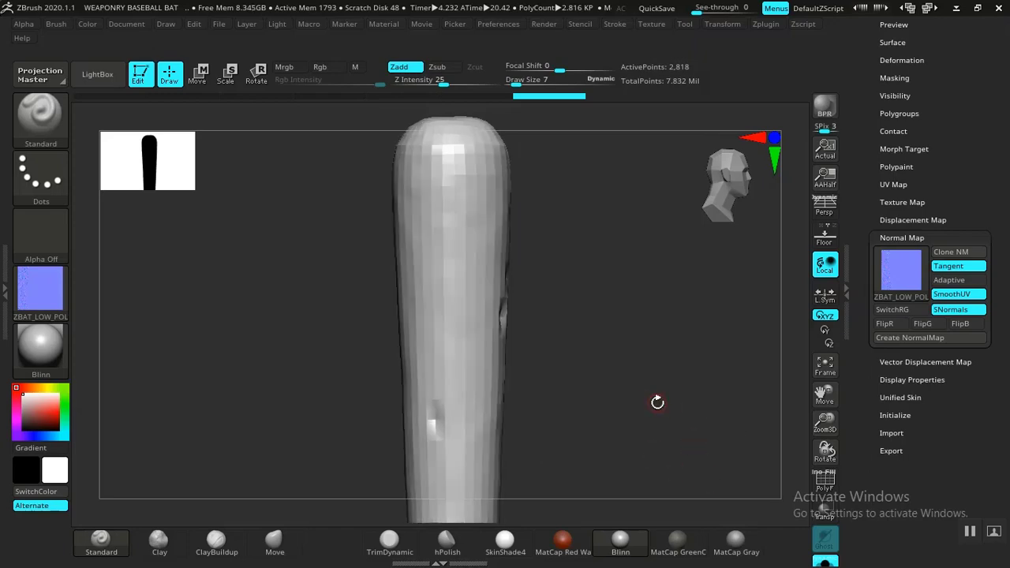
pyautogui.hotkey('alt', 'Tab')
pyautogui.hotkey('alt', 'Tab')
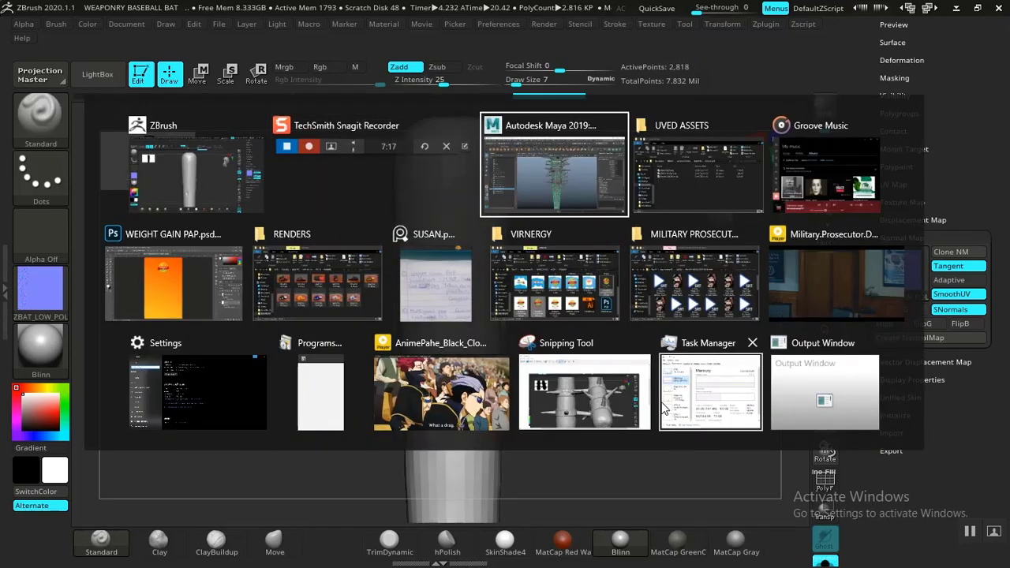
pyautogui.hotkey('alt', 'Tab')
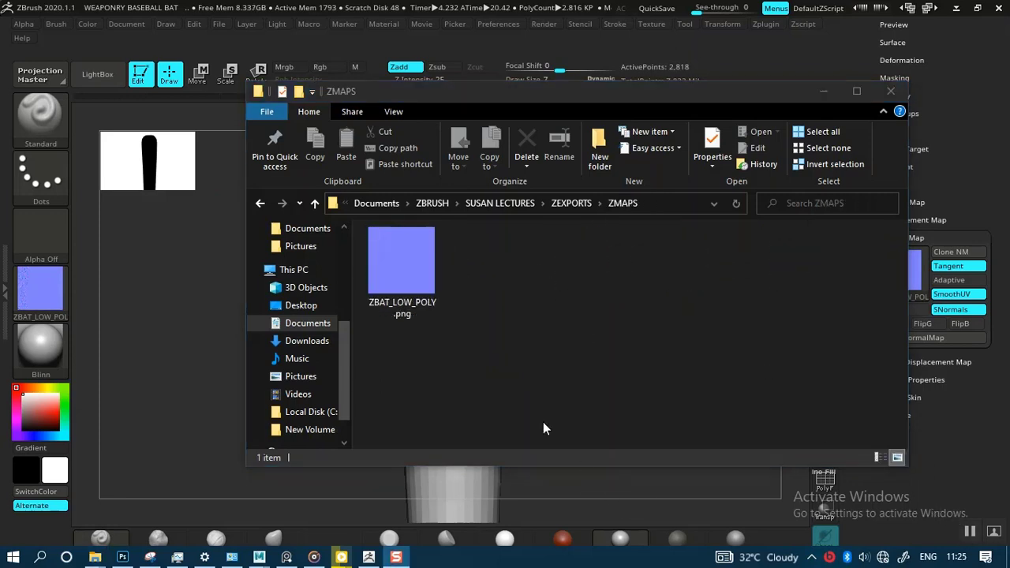
pyautogui.click(515, 371)
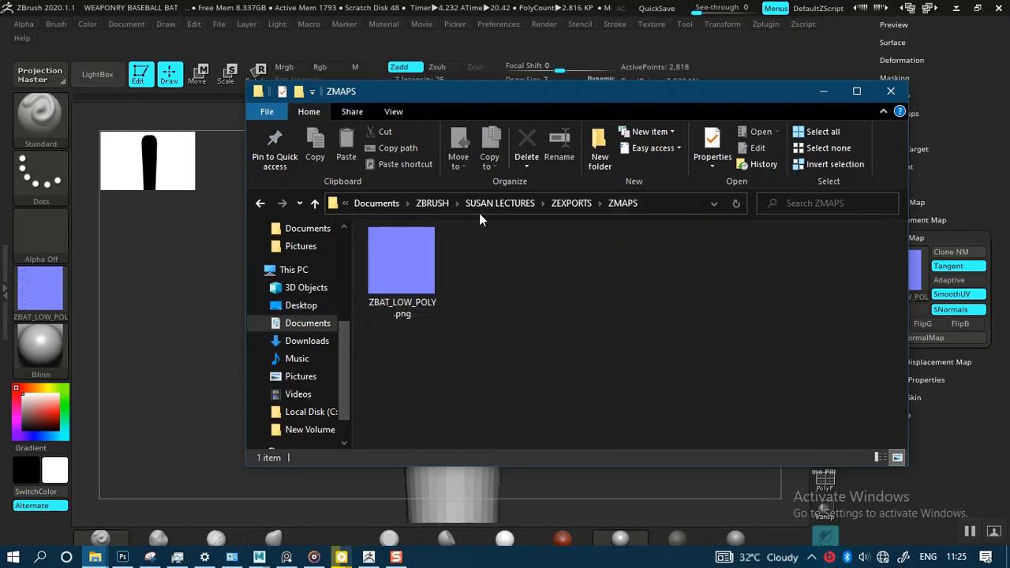
pyautogui.click(414, 286)
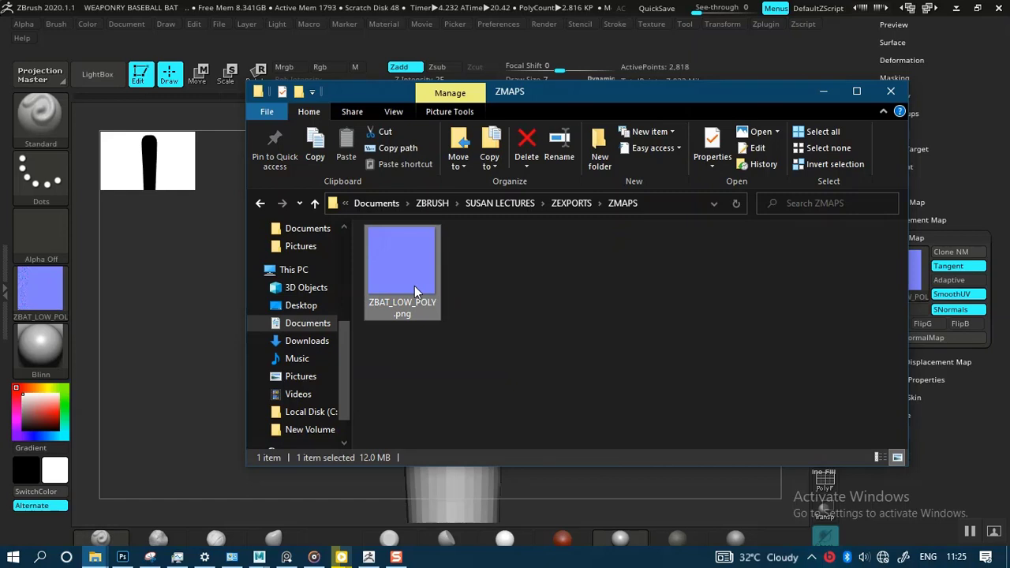
pyautogui.press('Delete')
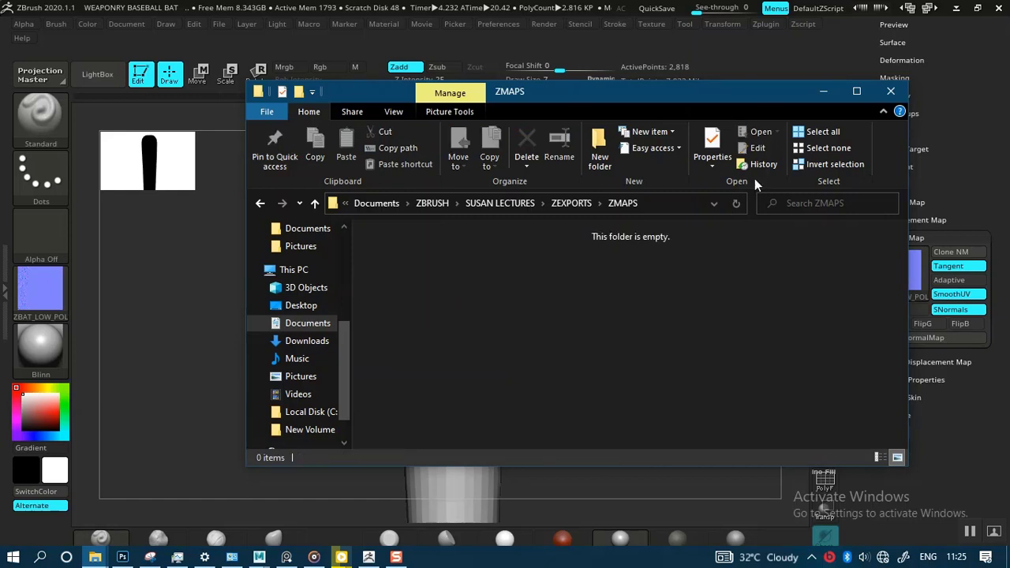
pyautogui.click(821, 93)
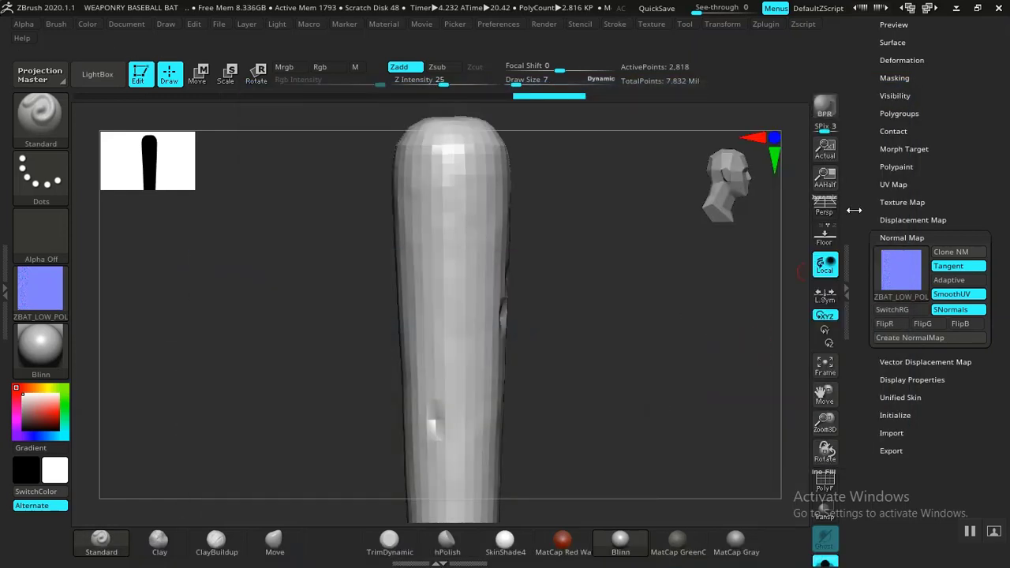
# Step: Set the bat's UV map size to 4096 after trying the maximum of 8192
pyautogui.scroll(1, 860, 209)
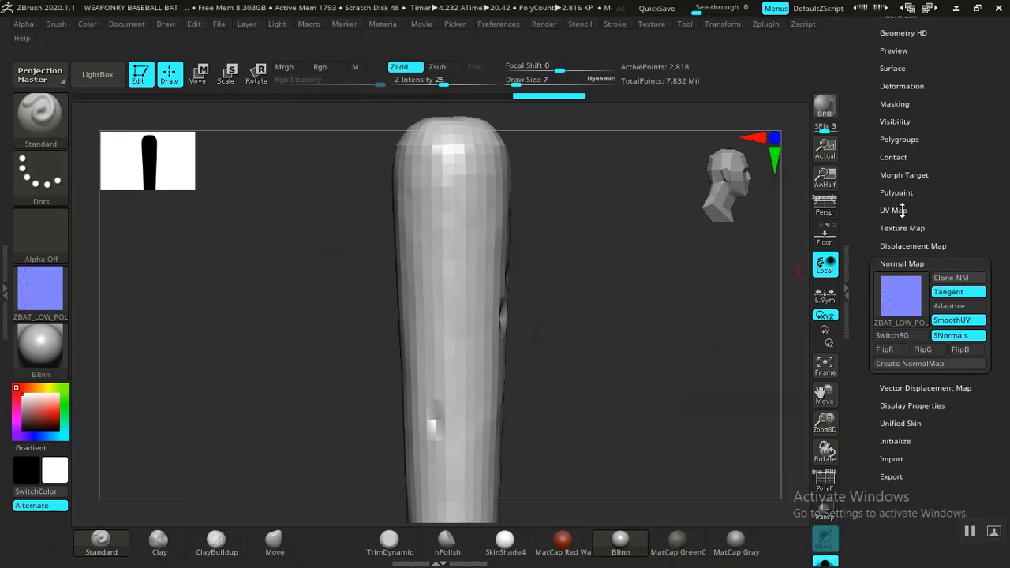
pyautogui.click(894, 210)
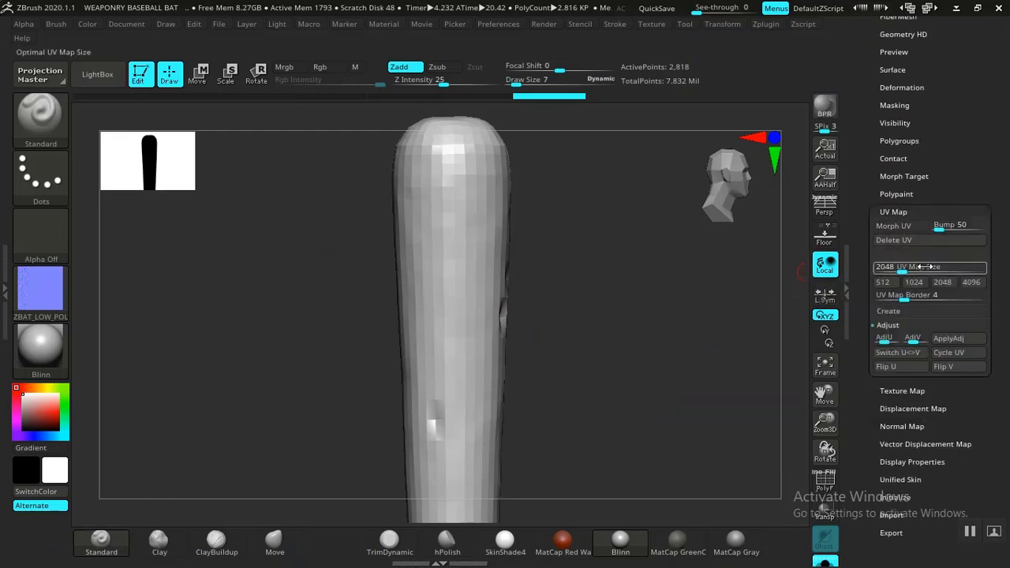
pyautogui.click(972, 284)
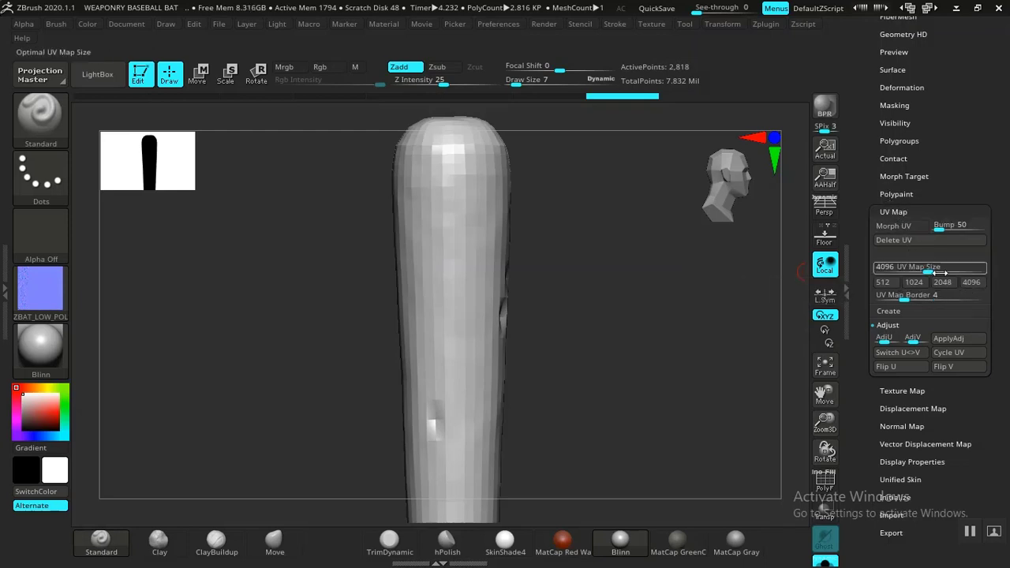
pyautogui.moveTo(926, 268); pyautogui.dragTo(987, 269)
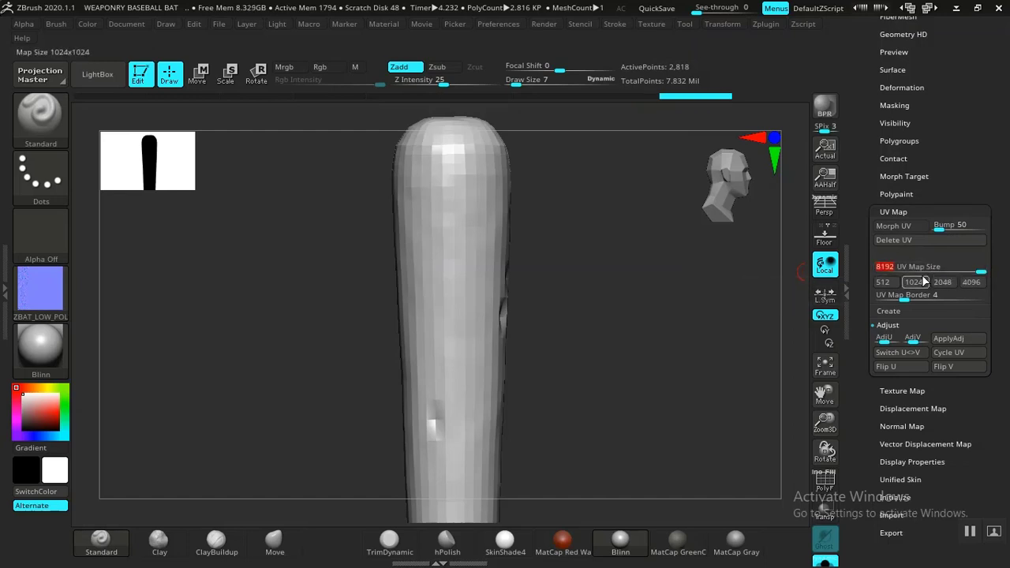
pyautogui.click(970, 282)
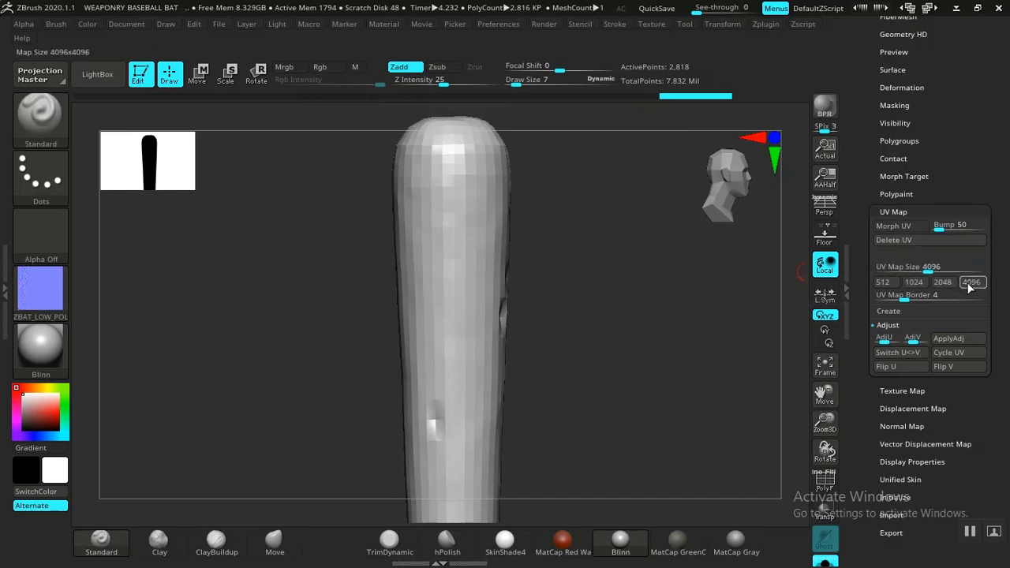
pyautogui.click(896, 211)
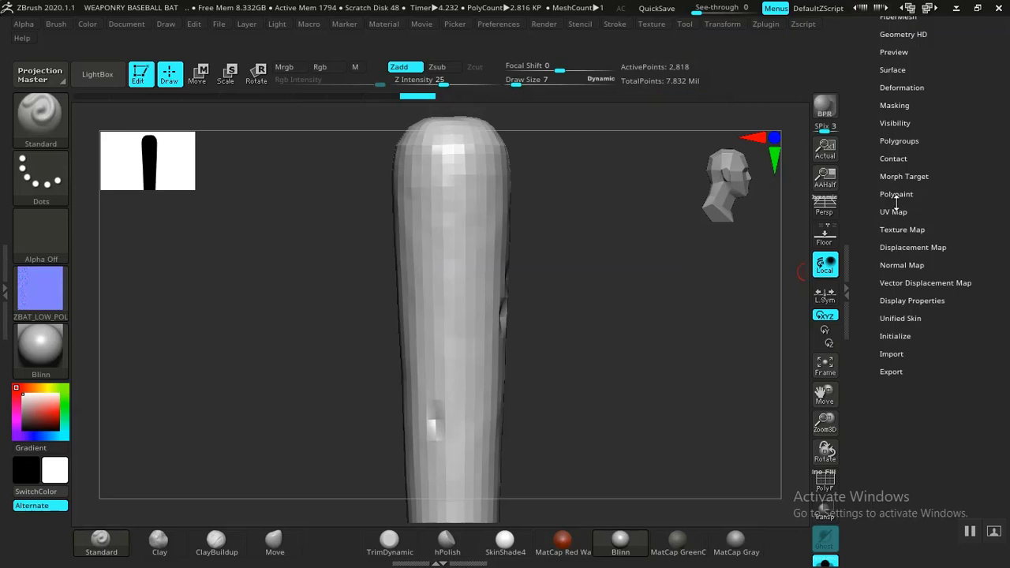
# Step: Clear the bat's existing 2048 normal map and create a new normal map in its place
pyautogui.click(896, 262)
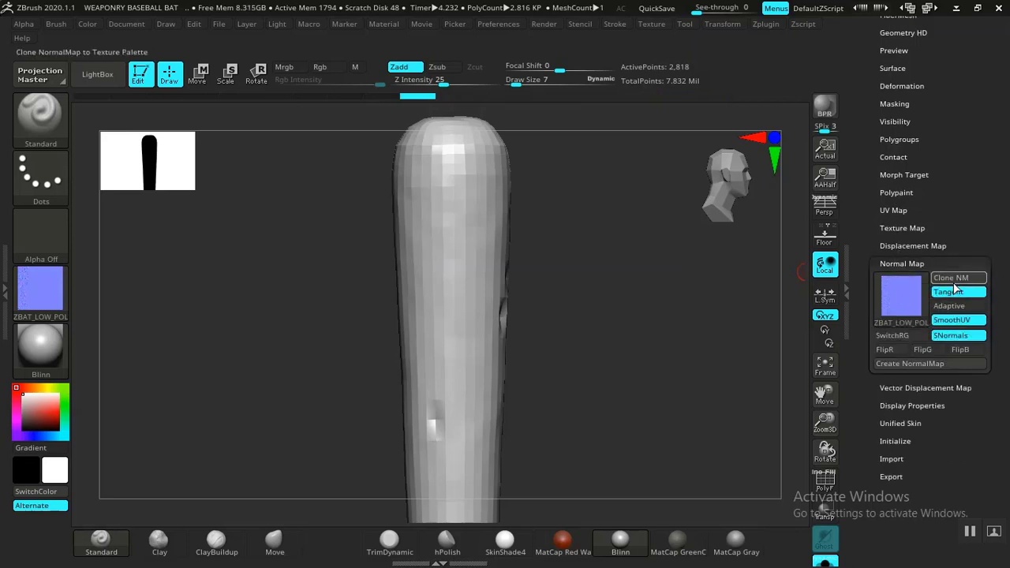
pyautogui.moveTo(903, 310)
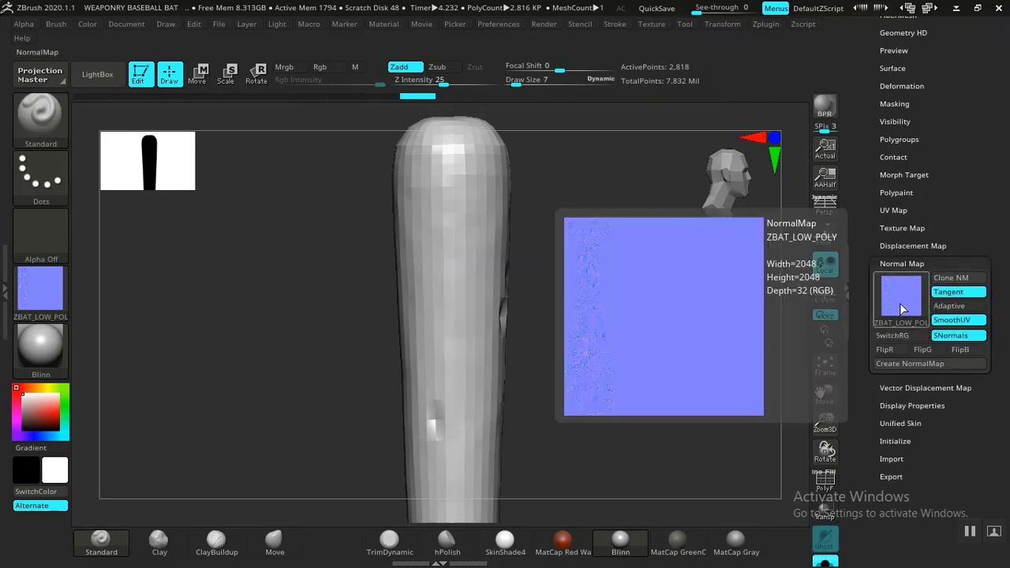
pyautogui.click(901, 308)
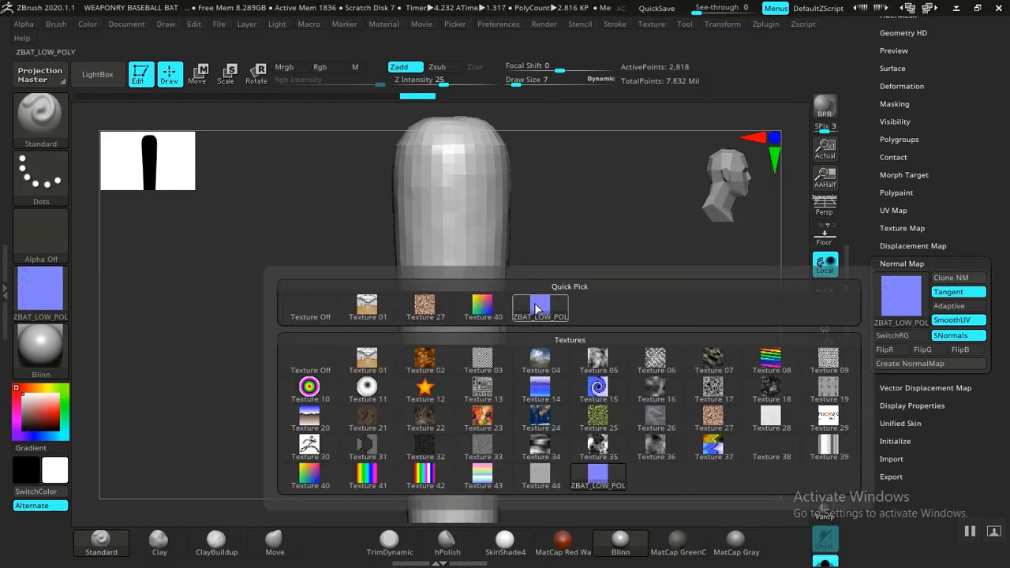
pyautogui.click(310, 311)
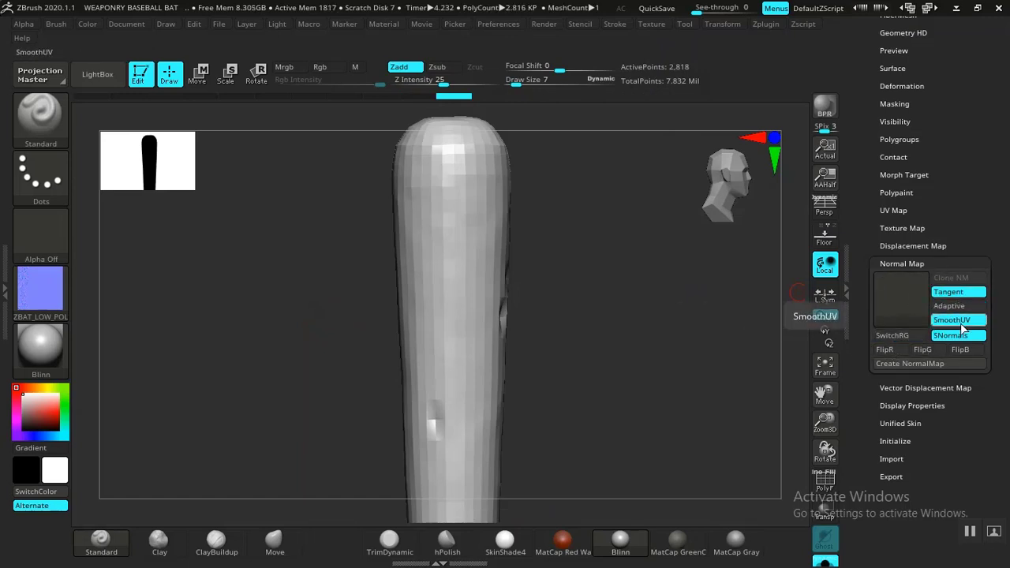
pyautogui.click(900, 363)
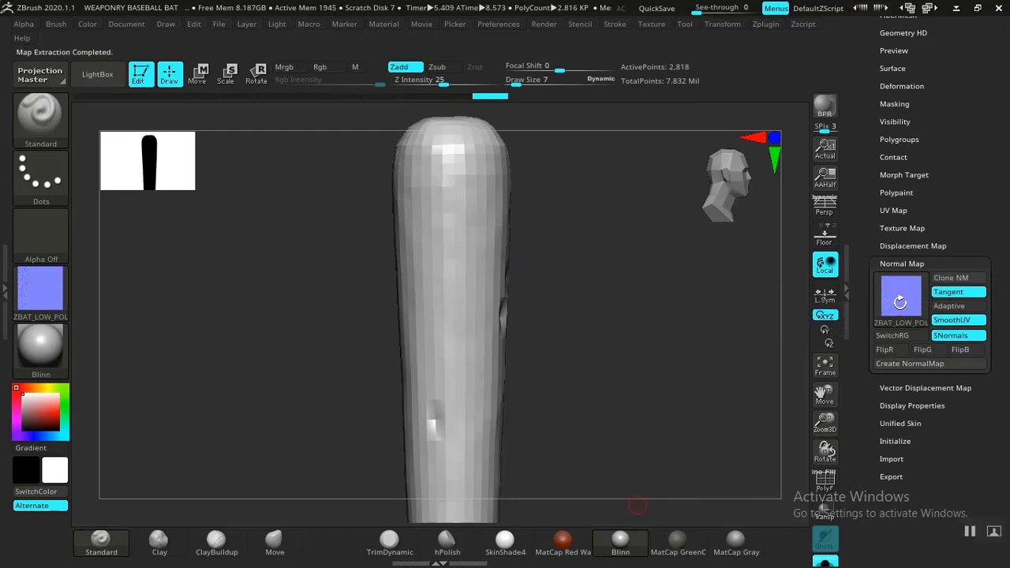
# Step: Export the bat's new 4096 normal map texture to the ZMAPS folder as ZBAT_LOW_POLY1 in PNG format
pyautogui.scroll(1, 901, 300)
pyautogui.moveTo(904, 317)
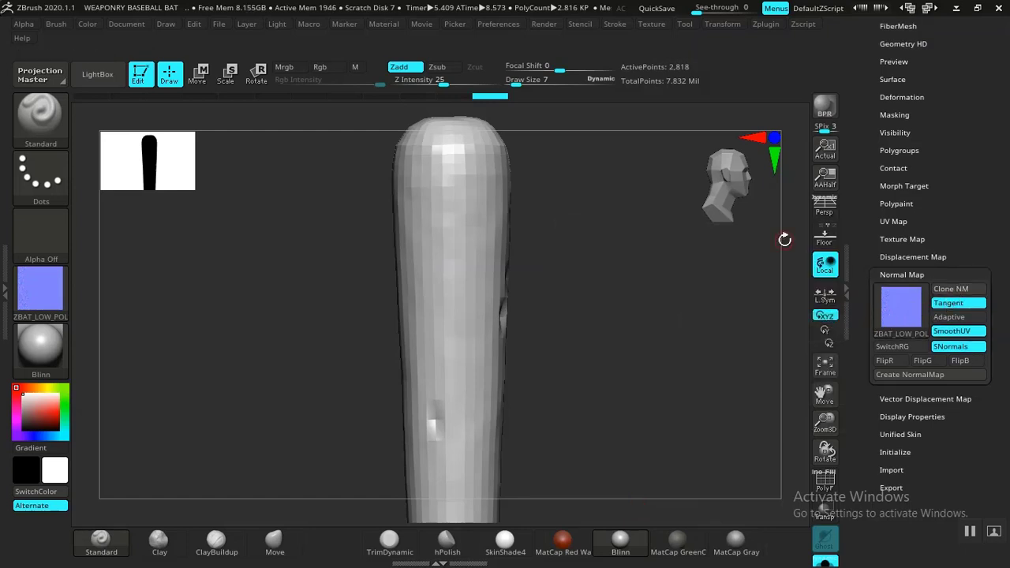
pyautogui.click(660, 24)
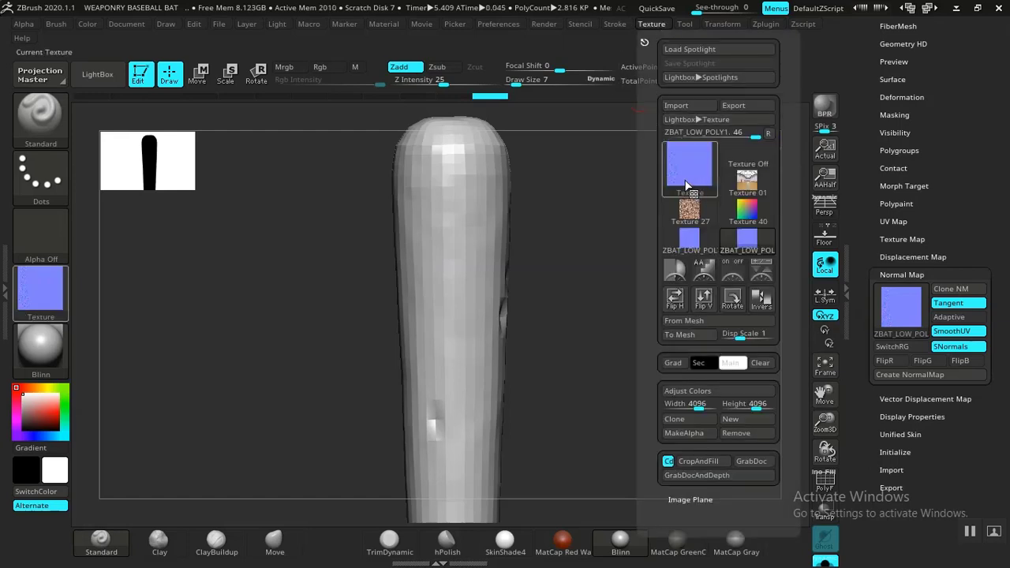
pyautogui.moveTo(751, 243)
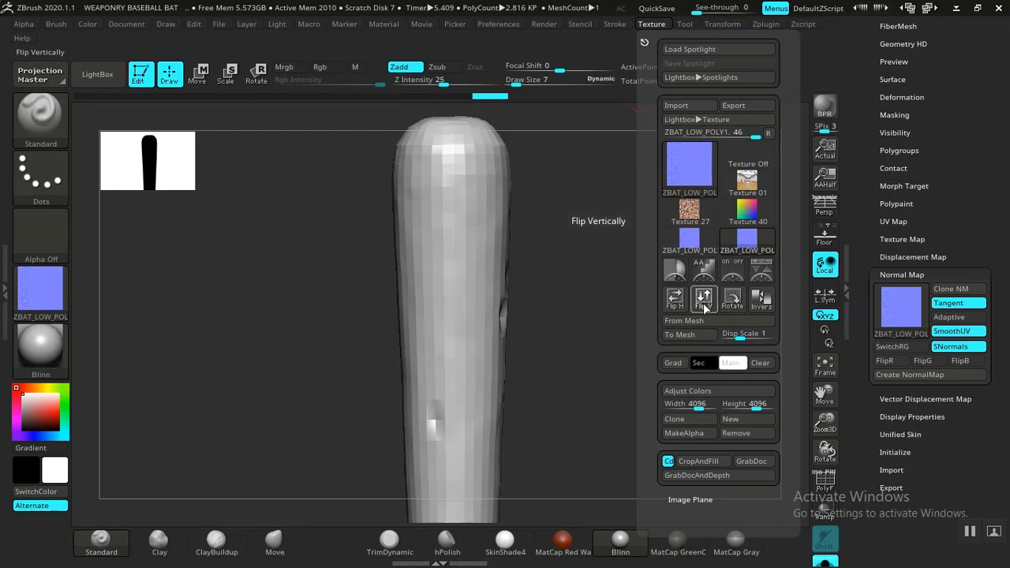
pyautogui.moveTo(710, 146)
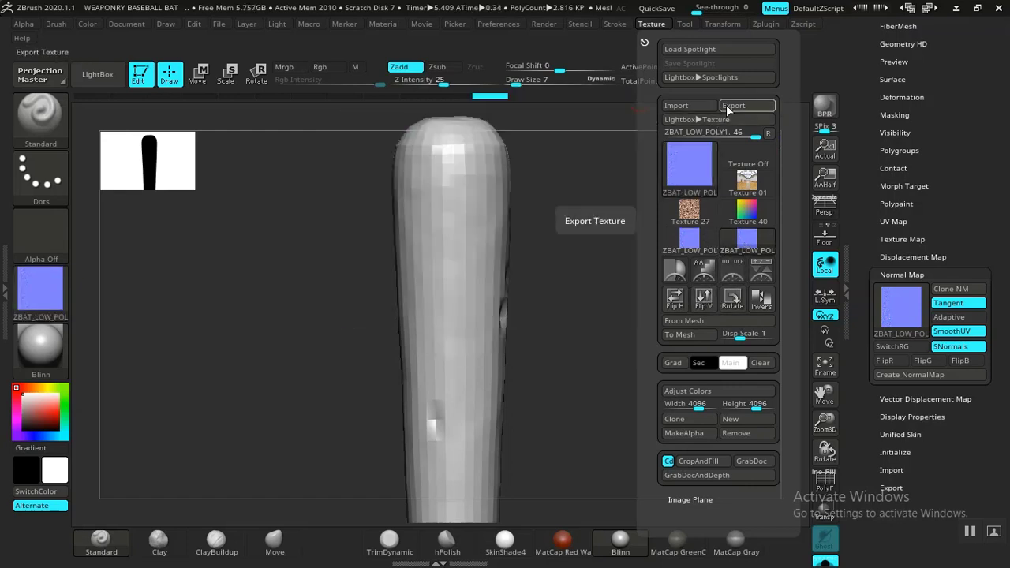
pyautogui.click(726, 105)
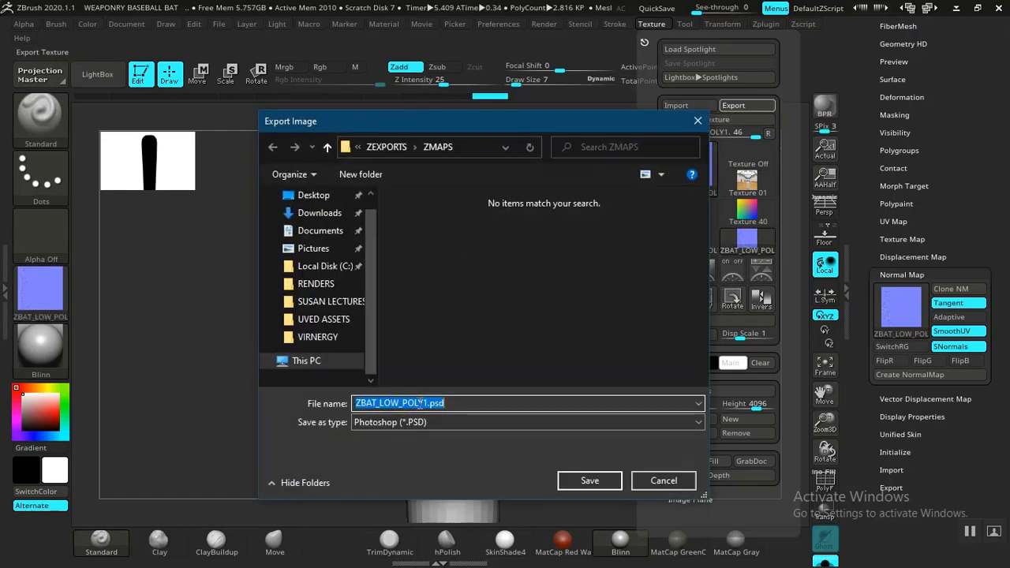
pyautogui.click(464, 423)
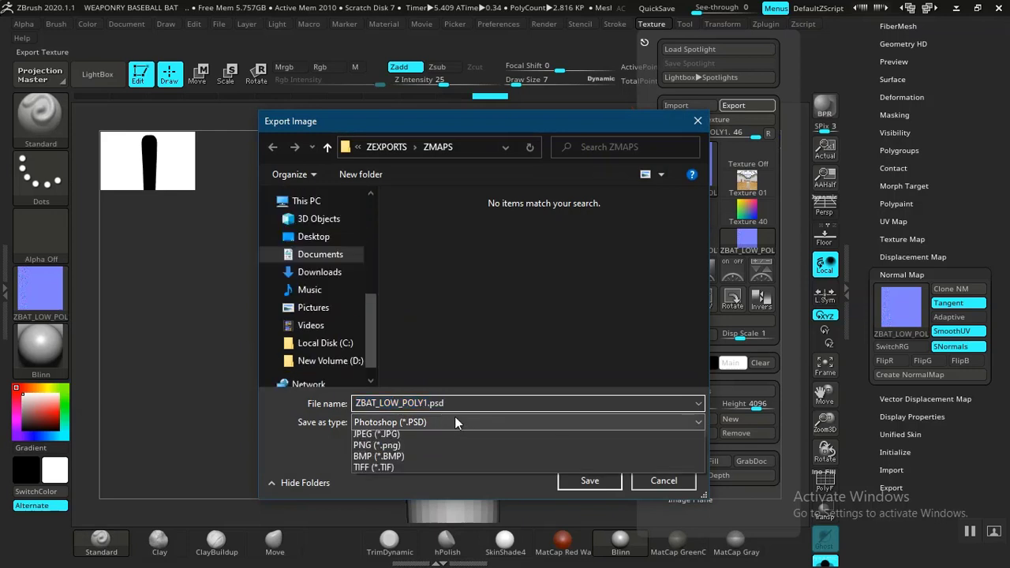
pyautogui.click(396, 458)
pyautogui.click(579, 479)
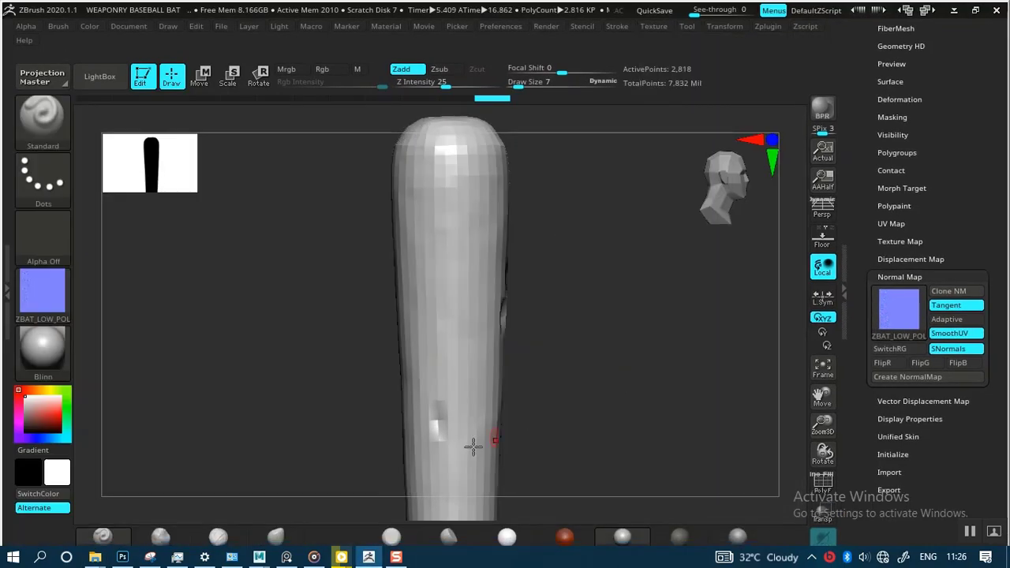
# Step: Switch to File Explorer and open the exported ZBAT_LOW_POLY1.png from the ZMAPS folder in Photos
pyautogui.moveTo(95, 559)
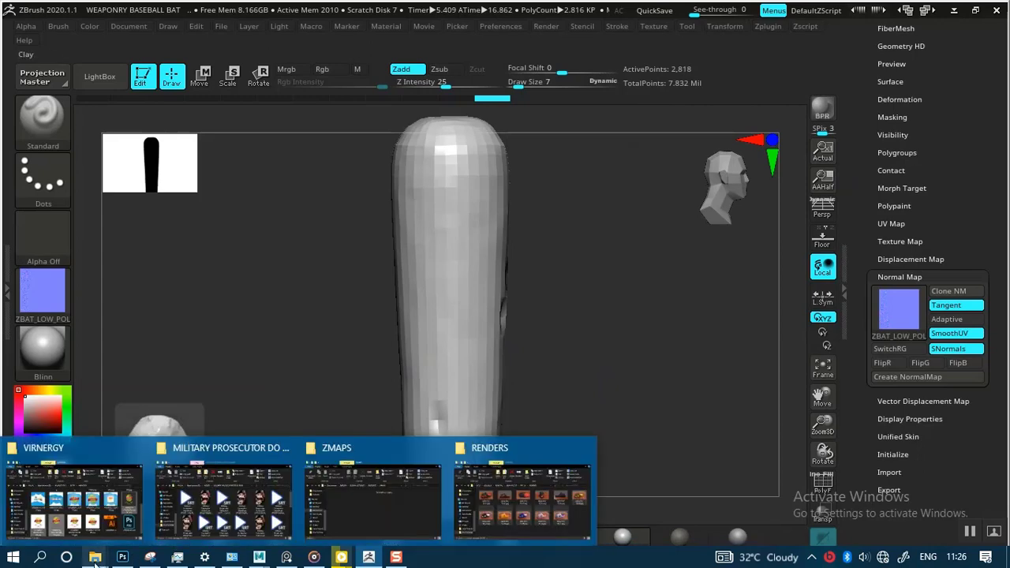
pyautogui.click(339, 489)
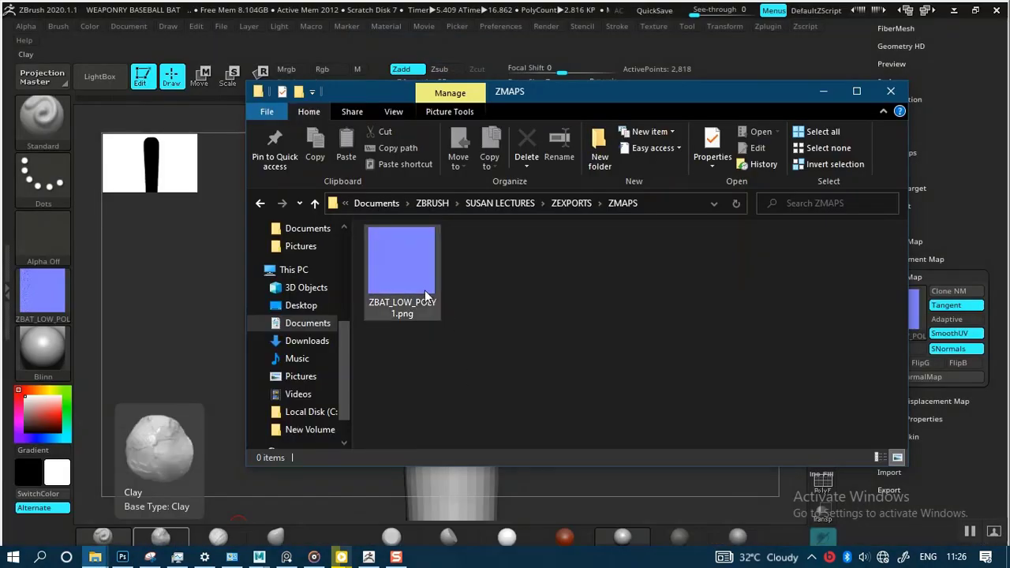
pyautogui.moveTo(425, 296)
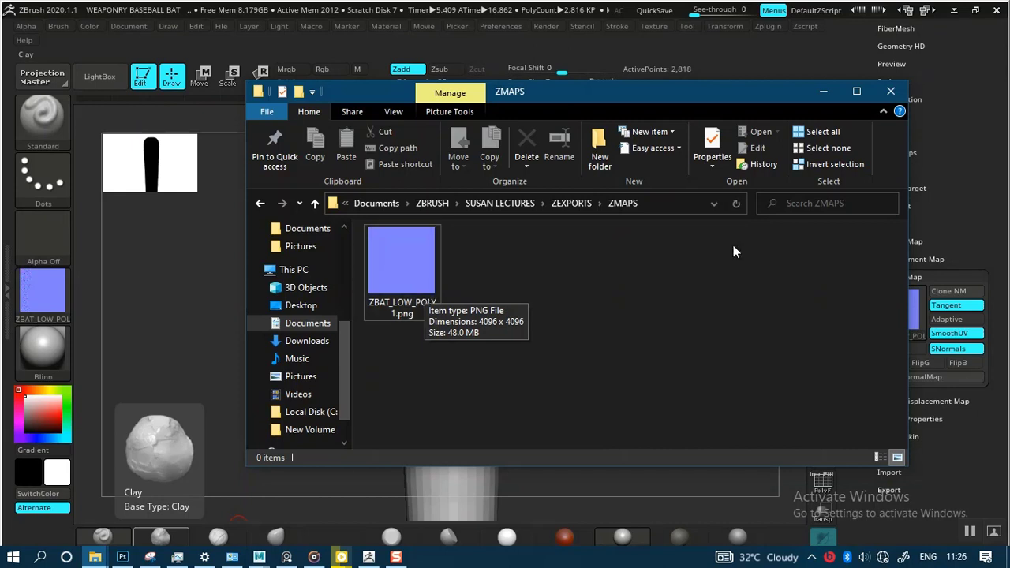
pyautogui.moveTo(404, 278)
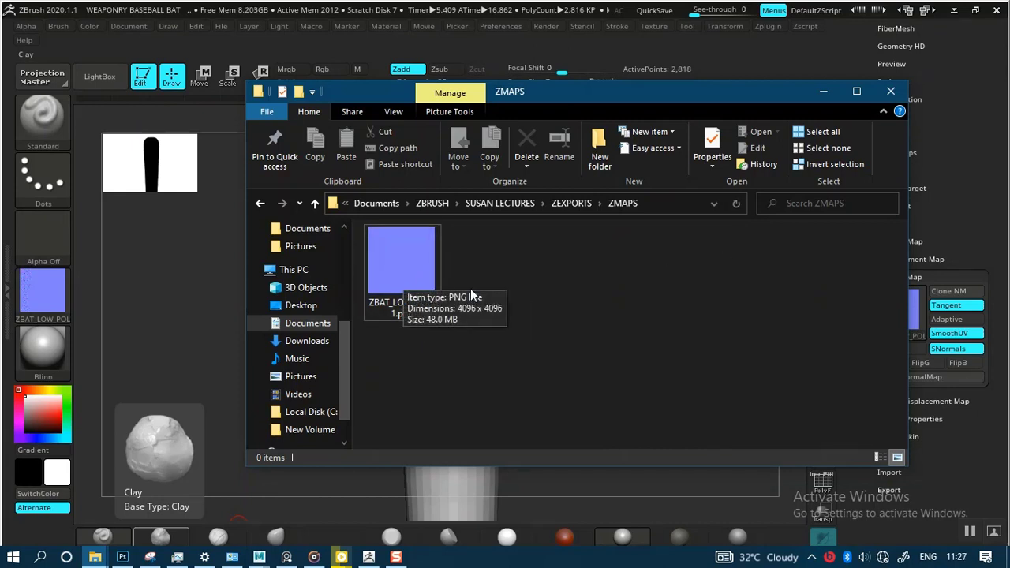
pyautogui.rightClick(416, 286)
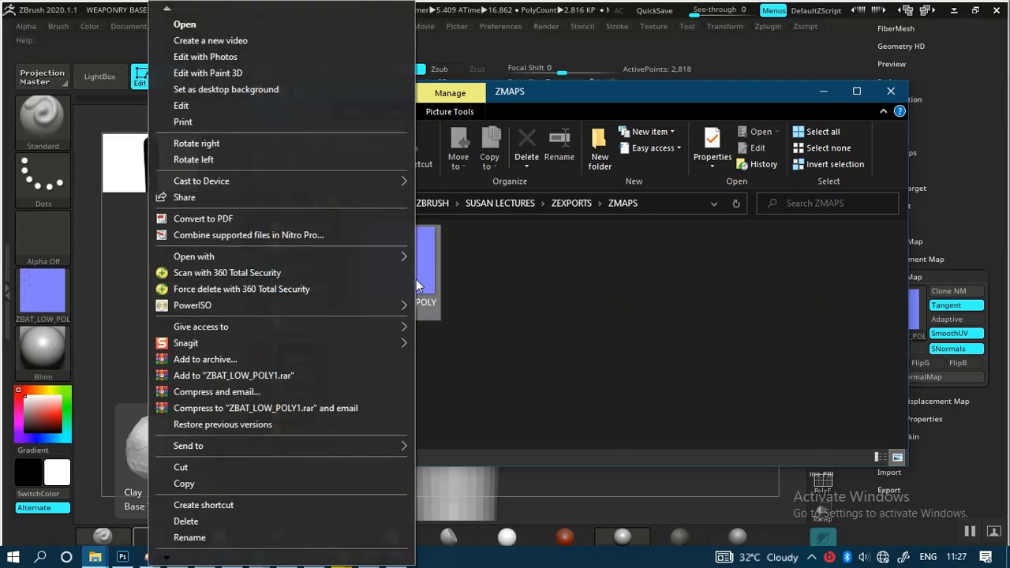
pyautogui.click(425, 286)
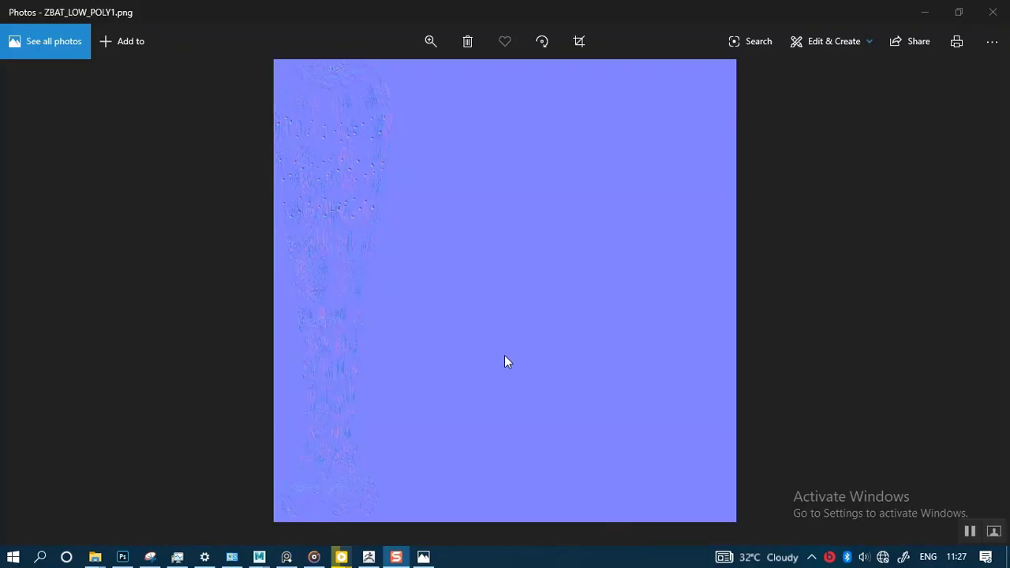
# Step: Examine the dents and wood grain in the upper part of the bat's normal map at increasing magnification
pyautogui.click(427, 53)
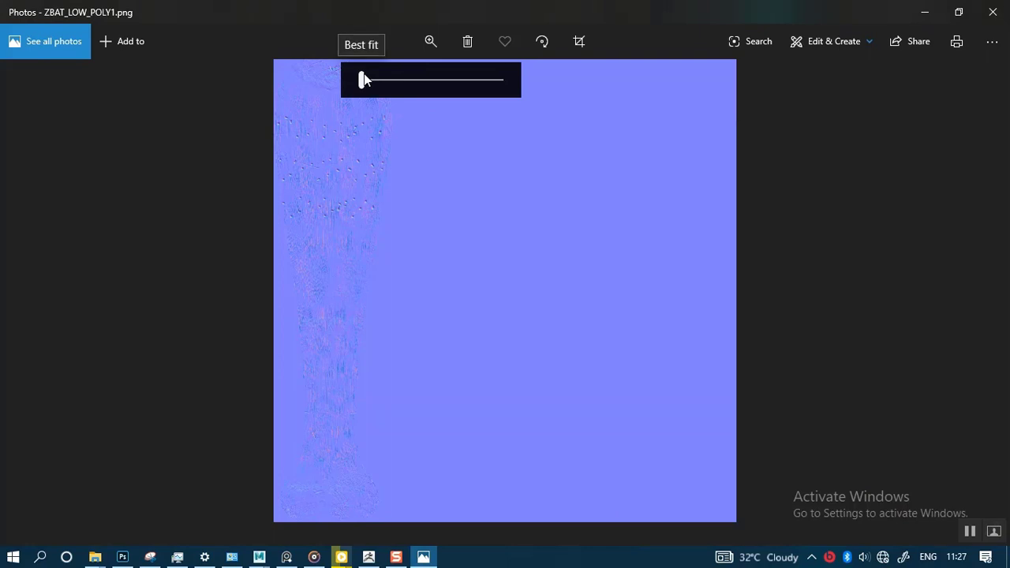
pyautogui.moveTo(363, 74); pyautogui.dragTo(370, 74)
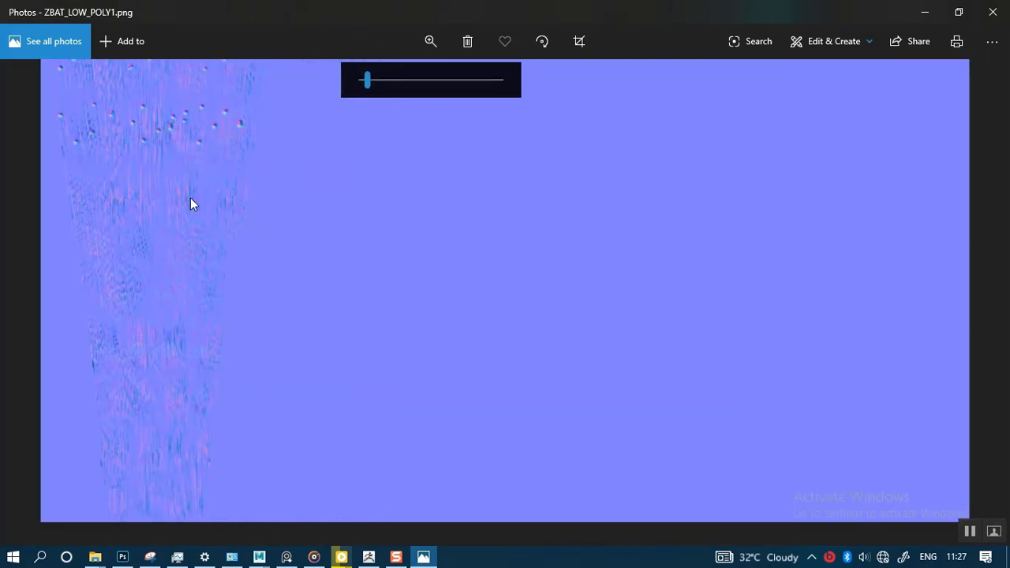
pyautogui.moveTo(190, 198); pyautogui.dragTo(274, 332)
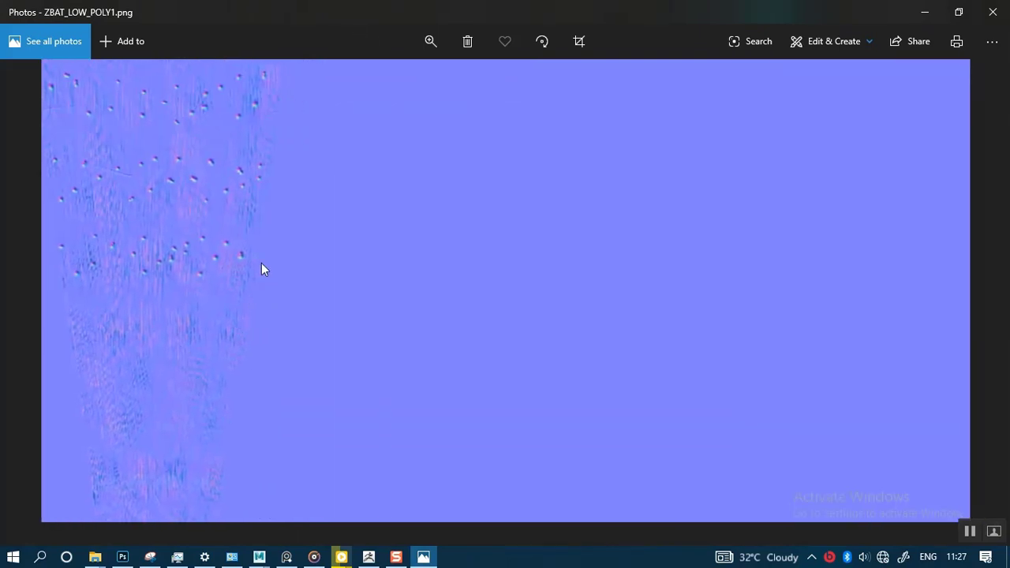
pyautogui.click(427, 41)
pyautogui.moveTo(368, 78); pyautogui.dragTo(392, 82)
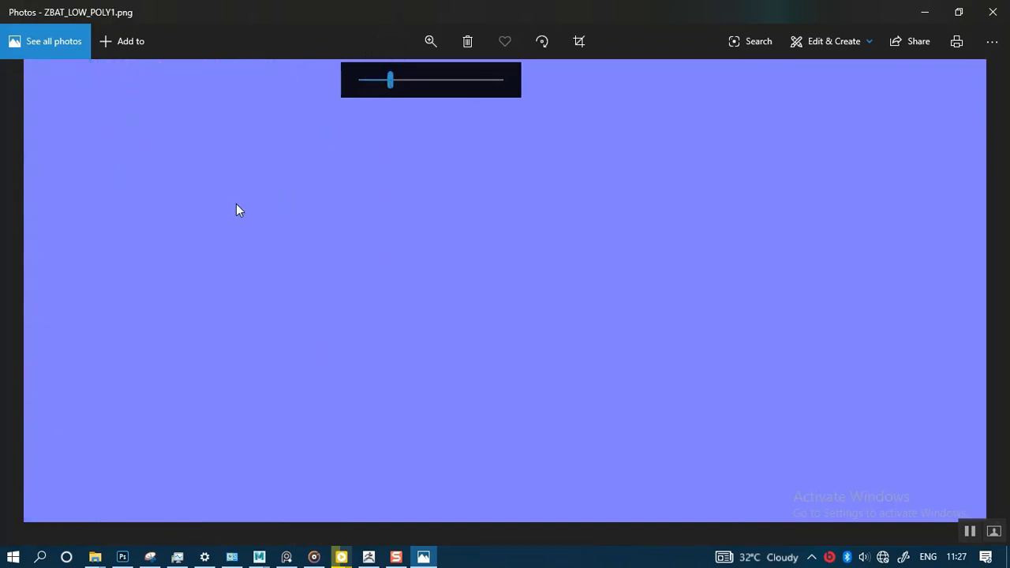
pyautogui.moveTo(236, 203); pyautogui.dragTo(389, 331)
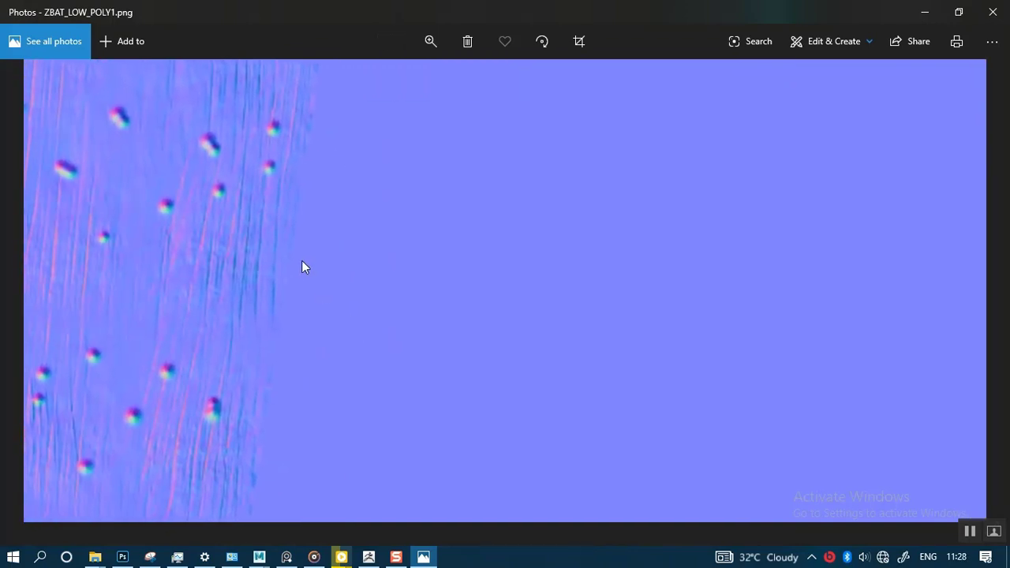
pyautogui.moveTo(302, 261); pyautogui.dragTo(361, 315)
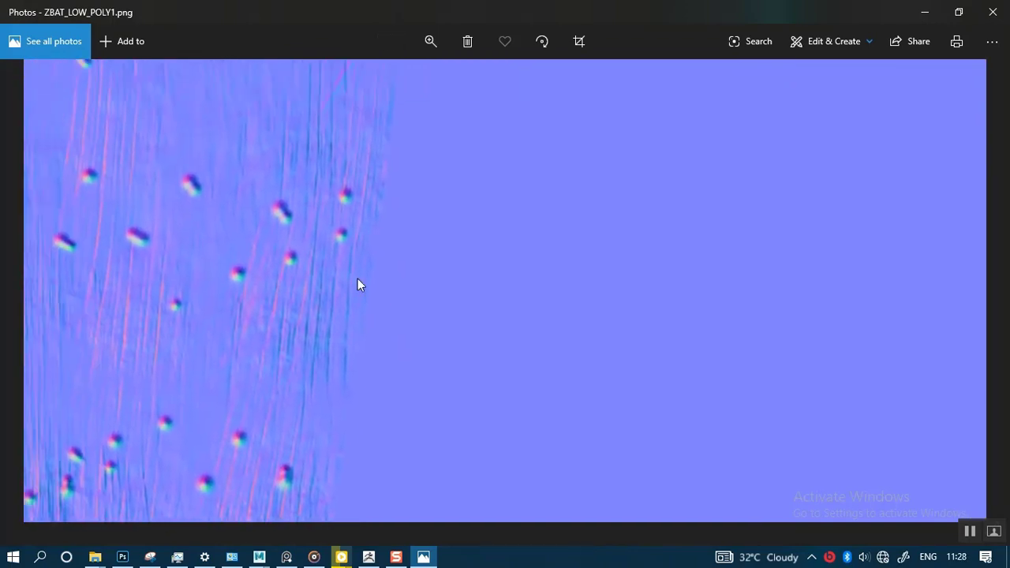
pyautogui.click(425, 46)
pyautogui.moveTo(398, 79); pyautogui.dragTo(437, 86)
pyautogui.moveTo(154, 228); pyautogui.dragTo(286, 326)
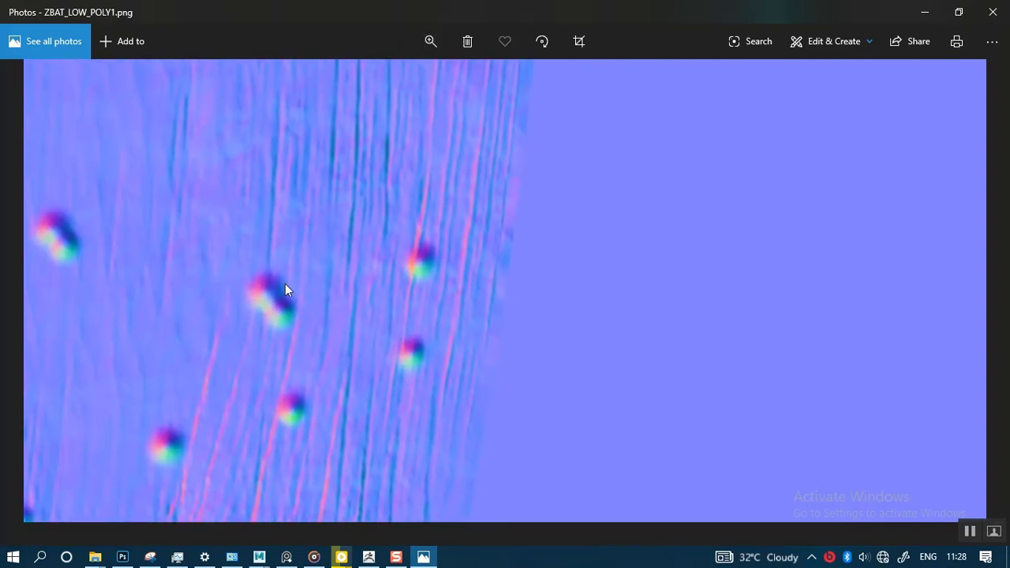
# Step: Inspect the magnified normal map up to the bat's top edge and back down along the grain, then return to ZBrush
pyautogui.moveTo(285, 284); pyautogui.dragTo(388, 331)
pyautogui.moveTo(280, 285); pyautogui.dragTo(426, 339)
pyautogui.moveTo(304, 275); pyautogui.dragTo(299, 402)
pyautogui.moveTo(331, 285); pyautogui.dragTo(356, 386)
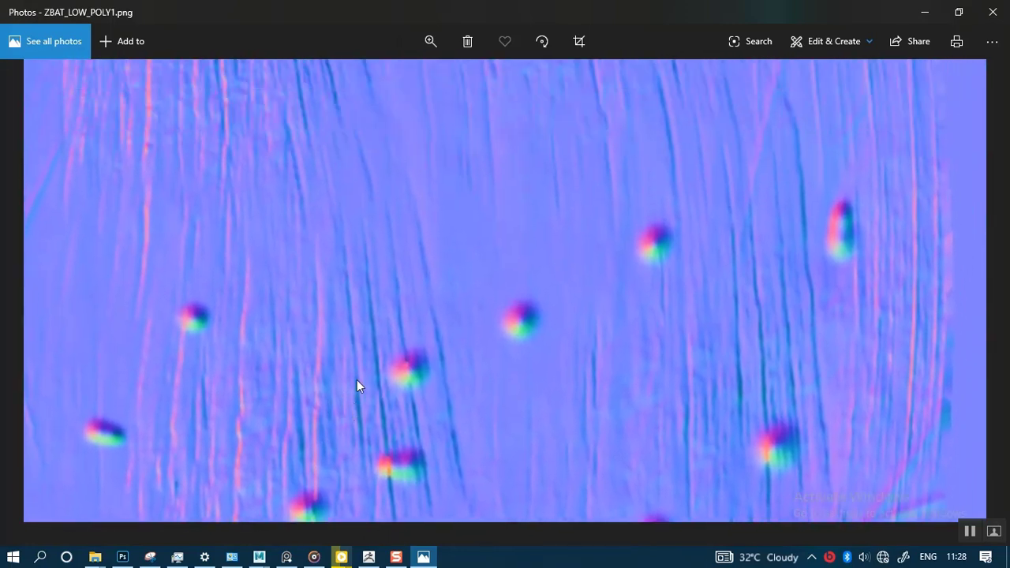
pyautogui.moveTo(365, 302)
pyautogui.mouseDown()
pyautogui.moveTo(403, 318)
pyautogui.moveTo(398, 394)
pyautogui.moveTo(385, 345)
pyautogui.moveTo(450, 363)
pyautogui.mouseUp()
pyautogui.moveTo(330, 306)
pyautogui.mouseDown()
pyautogui.moveTo(348, 365)
pyautogui.moveTo(348, 349)
pyautogui.moveTo(402, 348)
pyautogui.mouseUp()
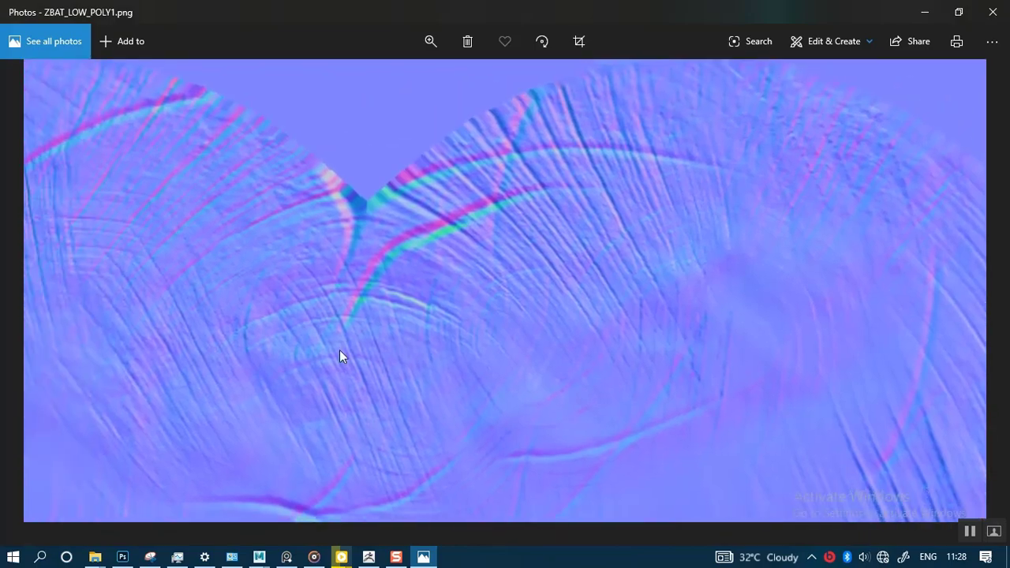
pyautogui.moveTo(339, 350); pyautogui.dragTo(345, 213)
pyautogui.moveTo(326, 330); pyautogui.dragTo(334, 205)
pyautogui.moveTo(338, 368)
pyautogui.mouseDown()
pyautogui.moveTo(375, 213)
pyautogui.moveTo(372, 284)
pyautogui.moveTo(383, 213)
pyautogui.mouseUp()
pyautogui.moveTo(387, 363); pyautogui.dragTo(402, 217)
pyautogui.moveTo(425, 383); pyautogui.dragTo(464, 237)
pyautogui.moveTo(373, 339); pyautogui.dragTo(422, 237)
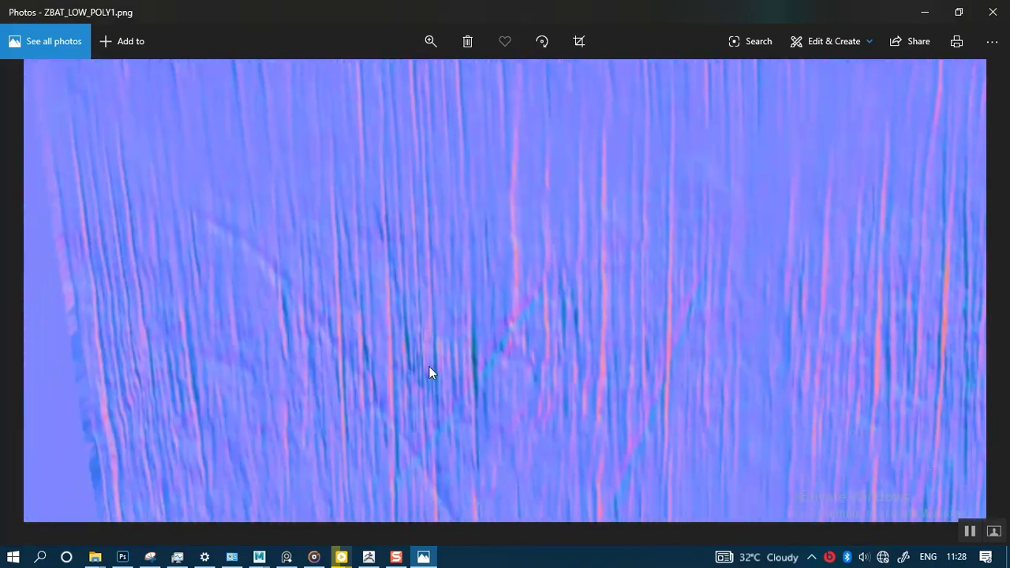
pyautogui.moveTo(429, 367); pyautogui.dragTo(468, 282)
pyautogui.moveTo(430, 335)
pyautogui.mouseDown()
pyautogui.moveTo(426, 290)
pyautogui.moveTo(395, 221)
pyautogui.mouseUp()
pyautogui.doubleClick(489, 285)
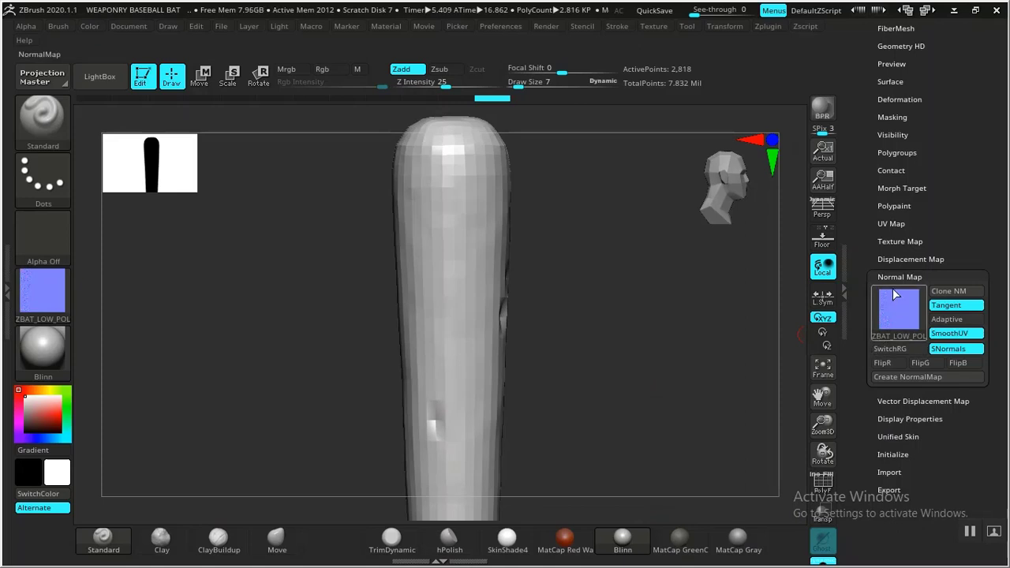
# Step: Enable SmoothUV and Flip V in the bat's displacement map settings
pyautogui.click(894, 276)
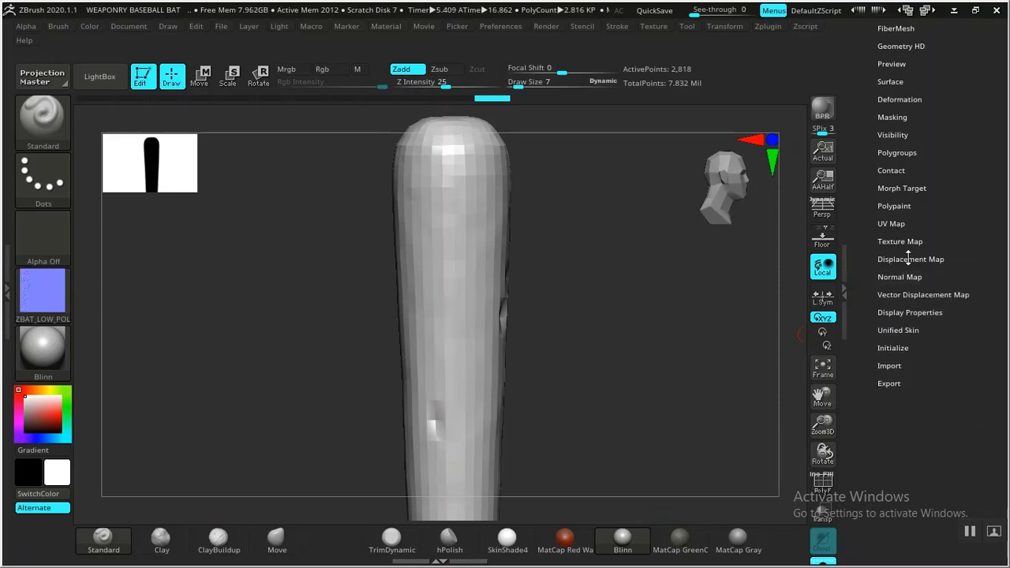
pyautogui.click(906, 260)
pyautogui.scroll(-3, 852, 329)
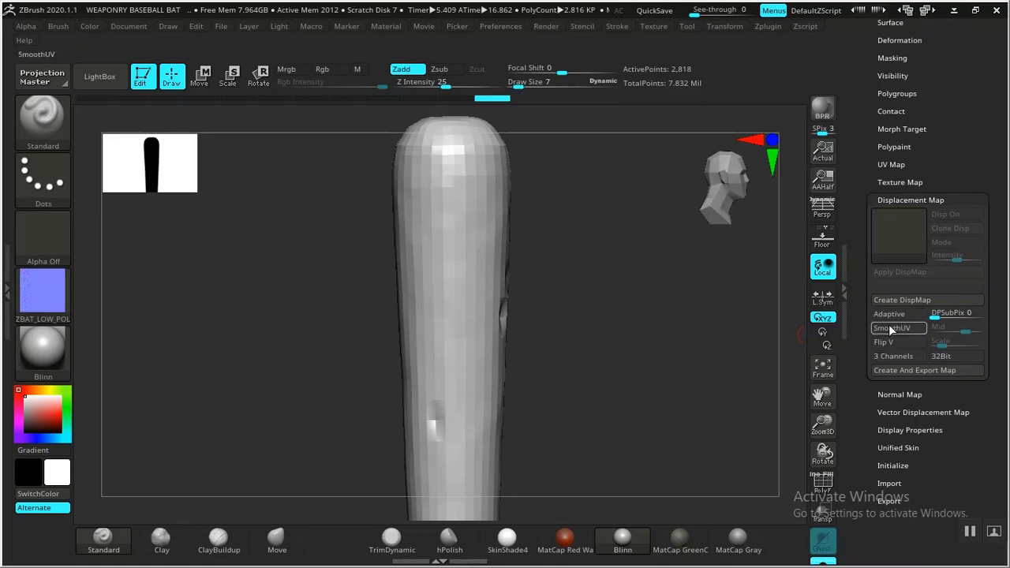
pyautogui.click(895, 327)
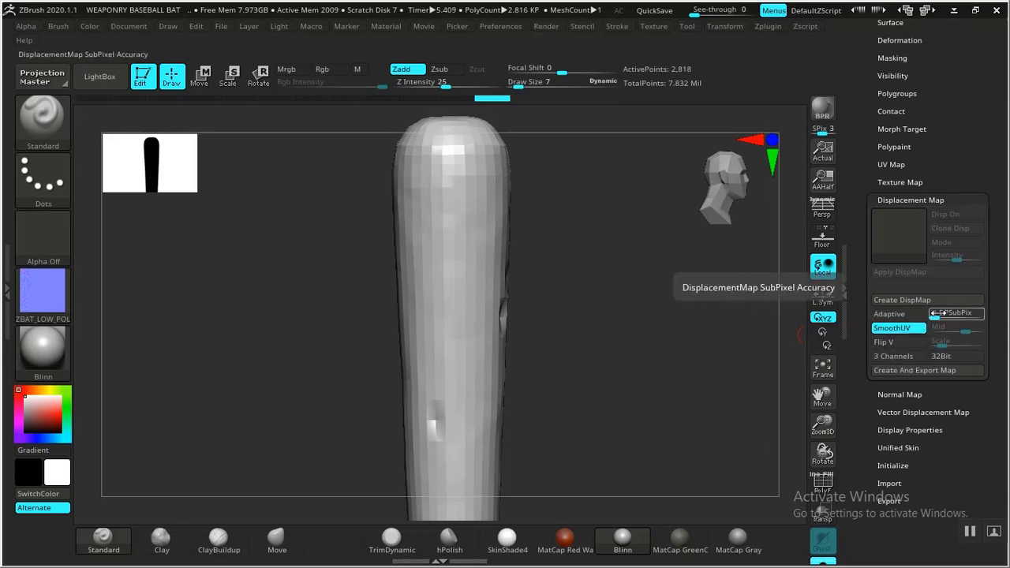
pyautogui.click(889, 341)
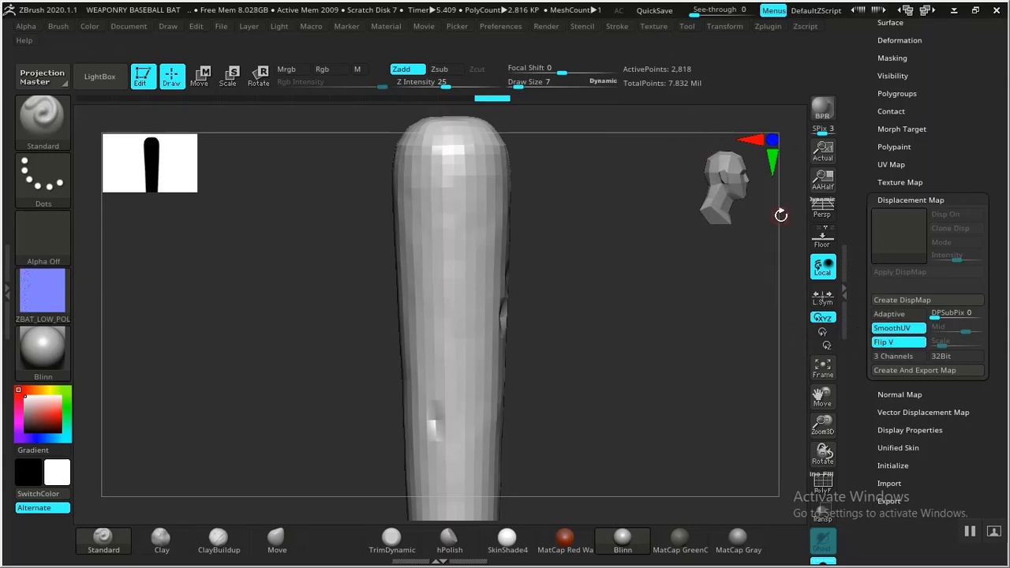
pyautogui.moveTo(868, 327); pyautogui.dragTo(863, 322)
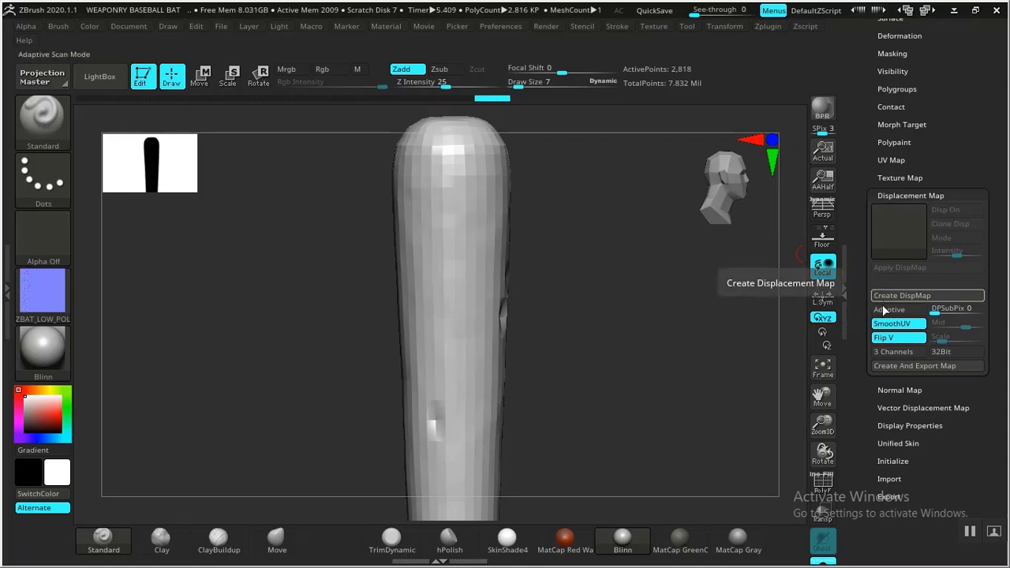
# Step: Create and export the bat's displacement map to ZMAPS as a 16-bit, 1-channel TIF with a name starting ZBAT_DISPL, without exporting the base mesh
pyautogui.click(898, 365)
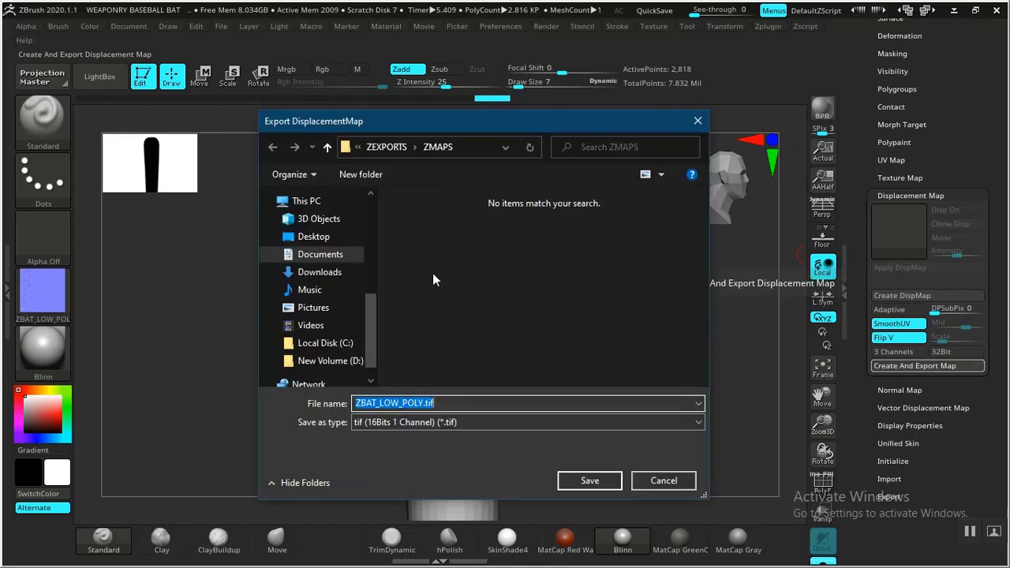
pyautogui.click(404, 425)
pyautogui.click(405, 425)
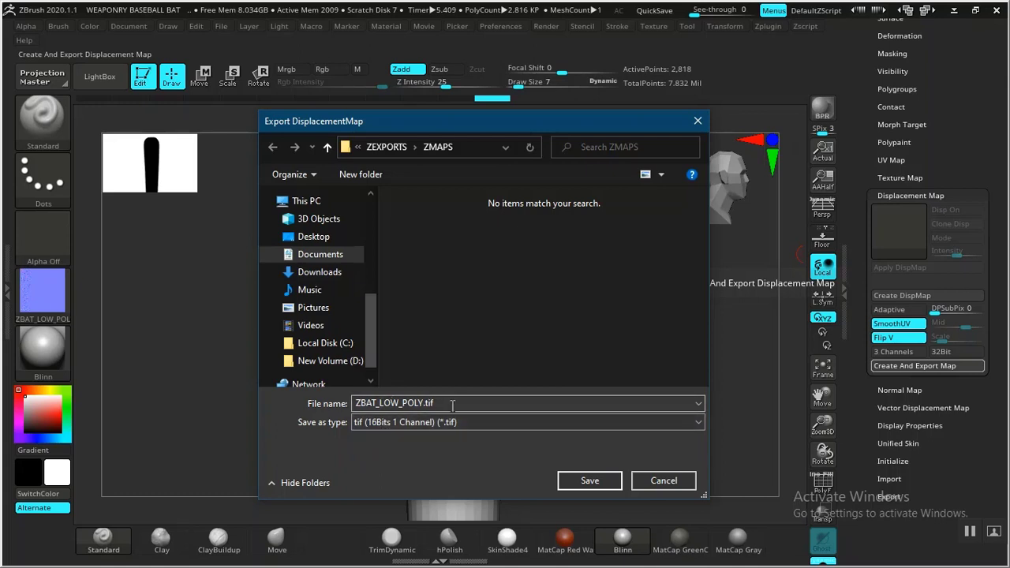
pyautogui.doubleClick(403, 403)
pyautogui.click(425, 403)
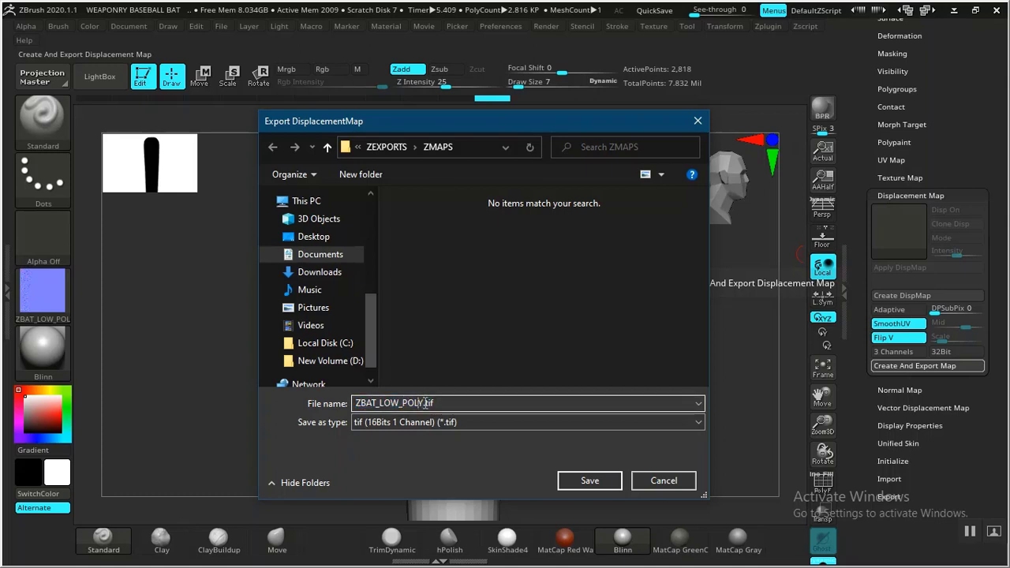
pyautogui.press('BackSpace')
pyautogui.press('BackSpace')
pyautogui.press('BackSpace')
pyautogui.press('BackSpace')
pyautogui.press('BackSpace')
pyautogui.press('BackSpace')
pyautogui.press('BackSpace')
pyautogui.press('BackSpace')
pyautogui.write('DISP')
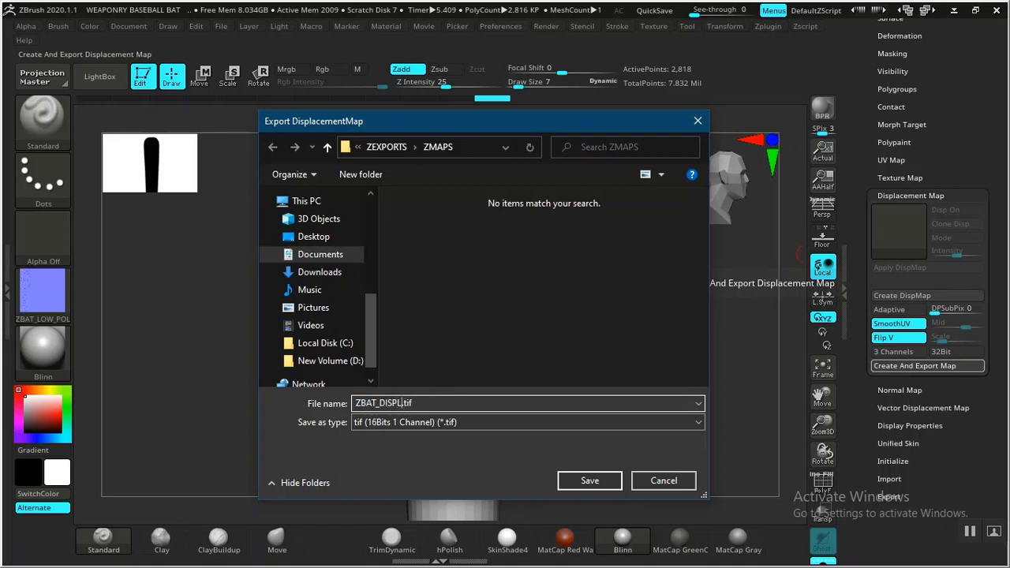
pyautogui.click(598, 483)
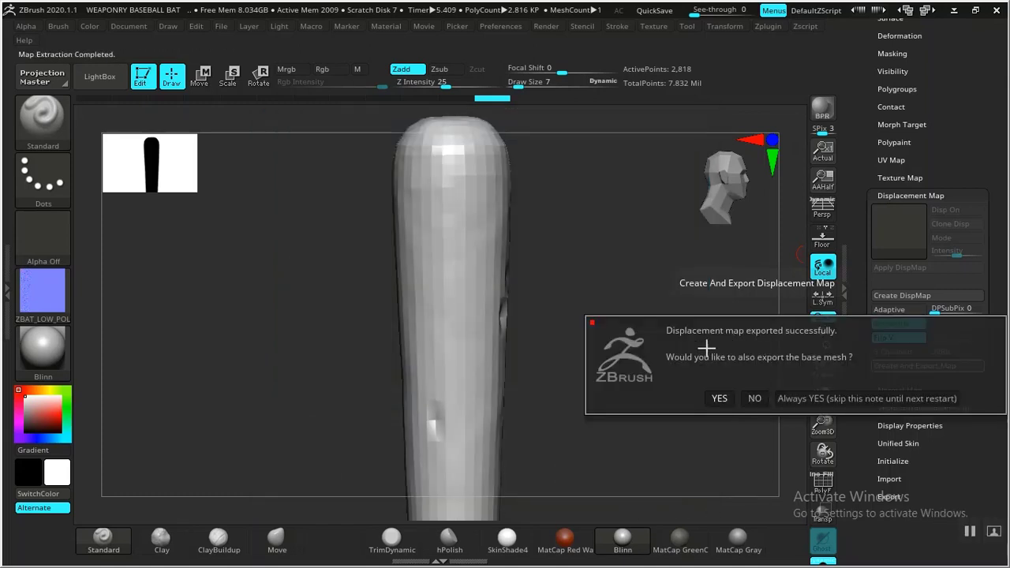
pyautogui.click(754, 399)
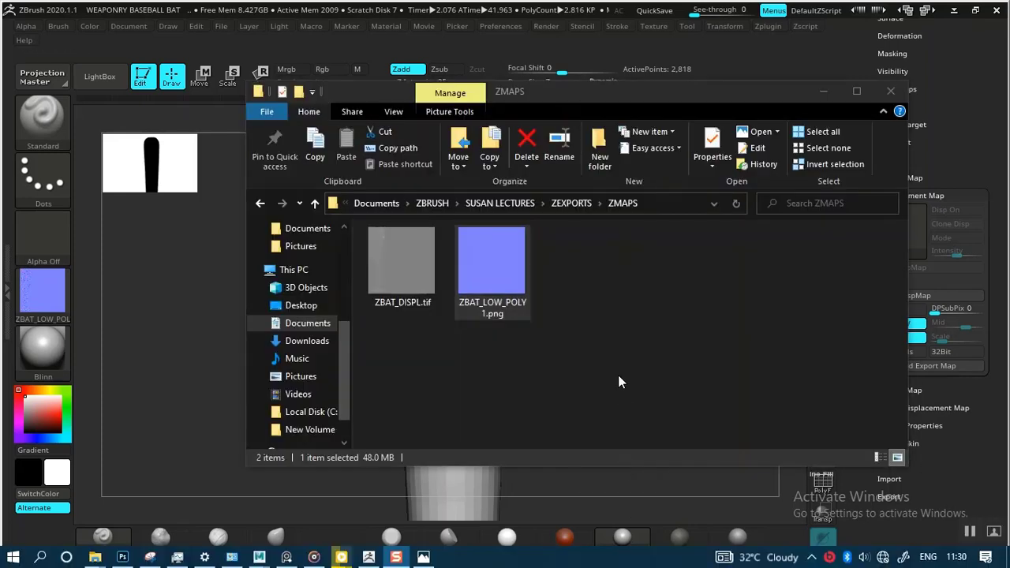
# Step: Open the exported ZBAT_DISPL.tif displacement map from the ZMAPS folder in Paint
pyautogui.click(618, 375)
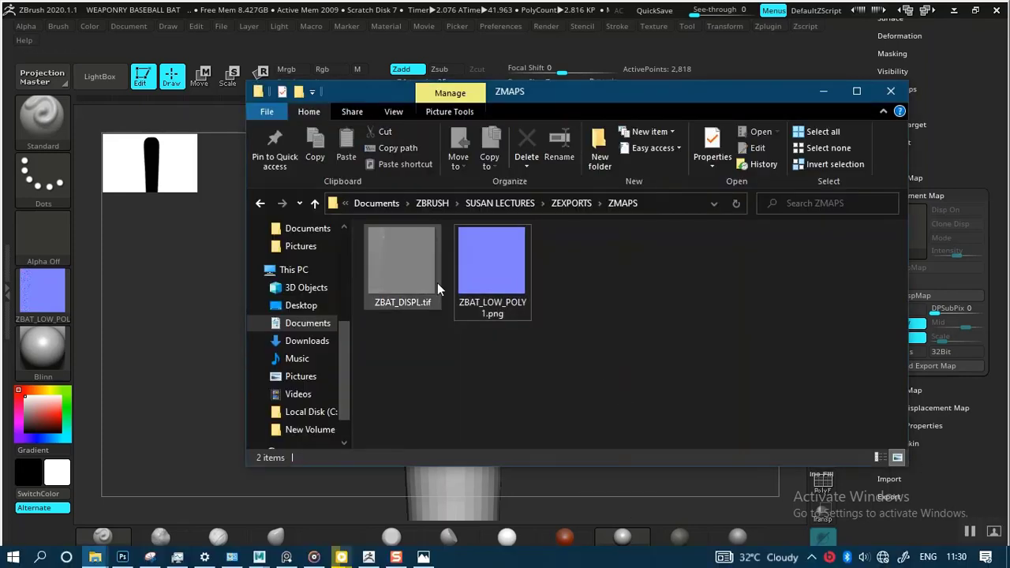
pyautogui.rightClick(396, 272)
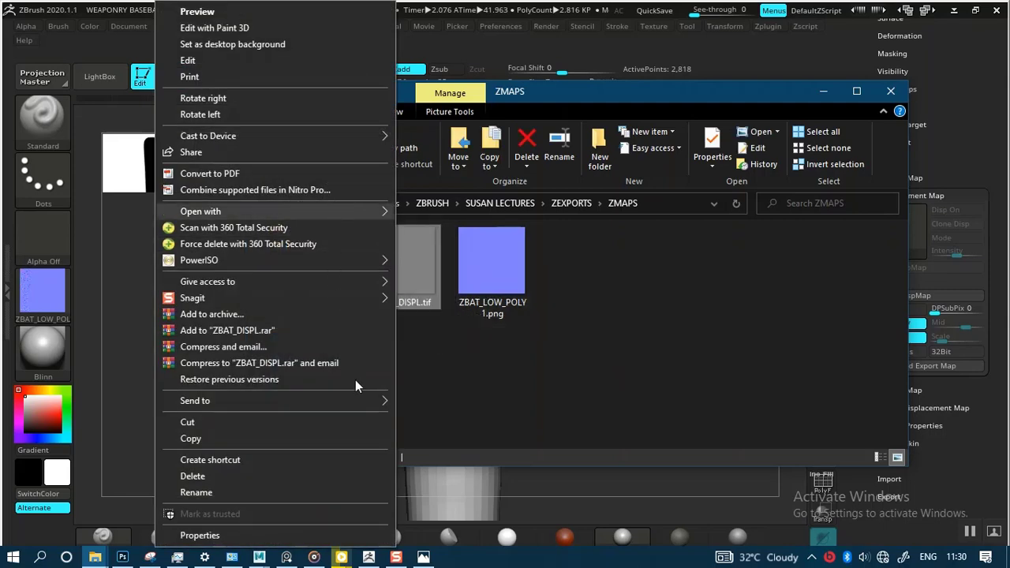
pyautogui.moveTo(352, 401)
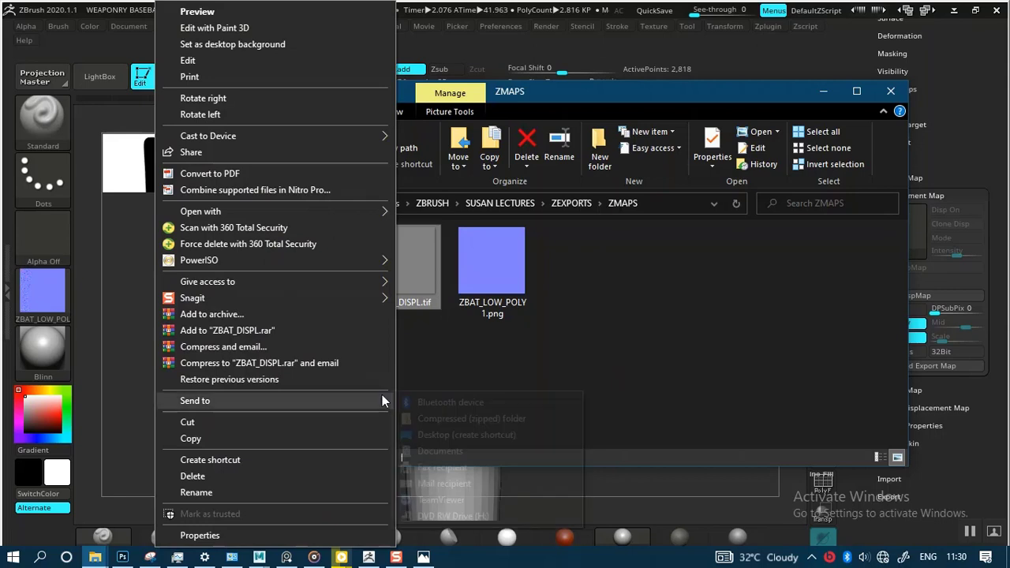
pyautogui.moveTo(336, 213)
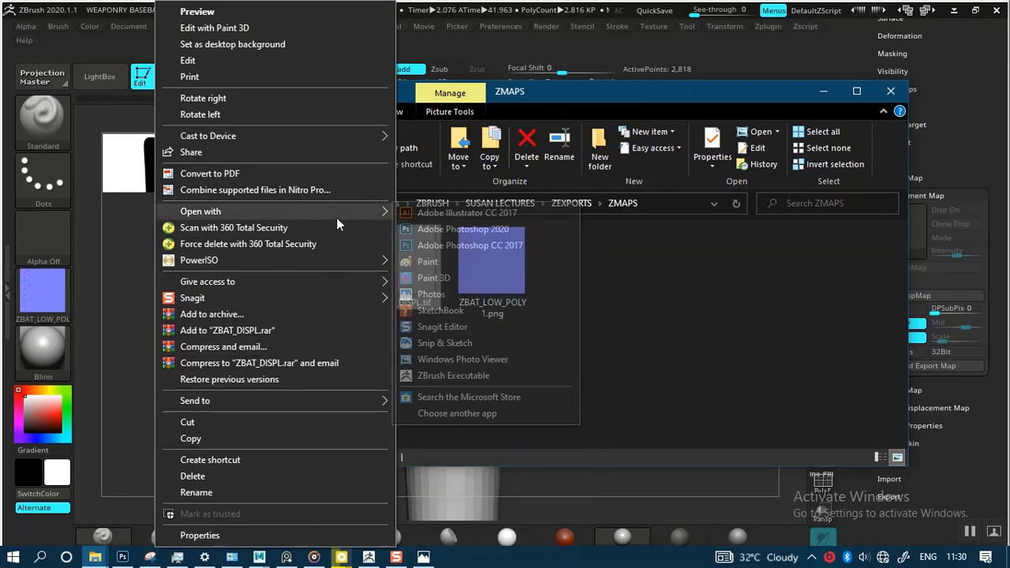
pyautogui.click(444, 261)
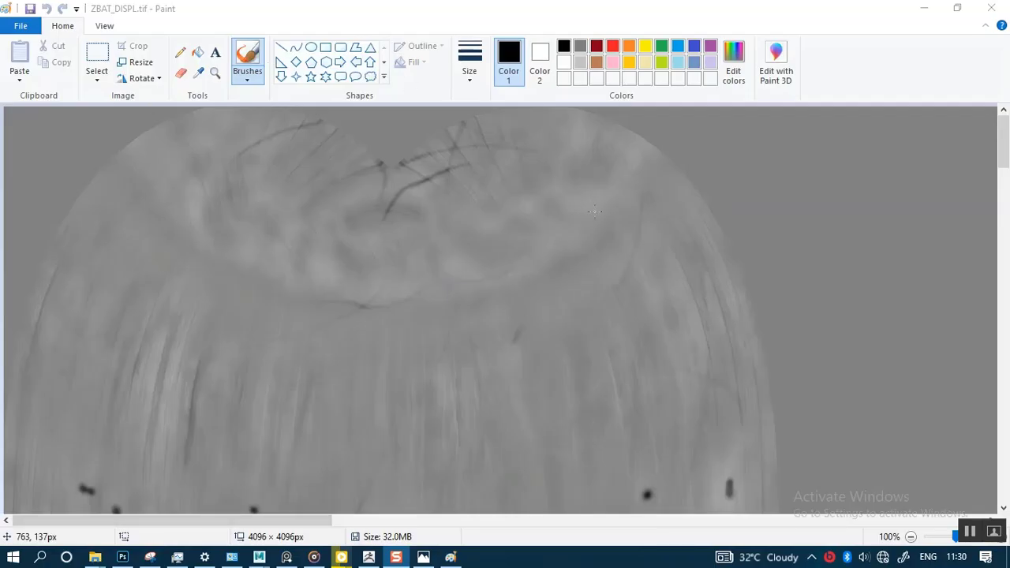
# Step: Inspect the displacement map's grain and nail dents from its upper to lower end, close it and return to ZBrush
pyautogui.moveTo(1001, 162); pyautogui.dragTo(1004, 284)
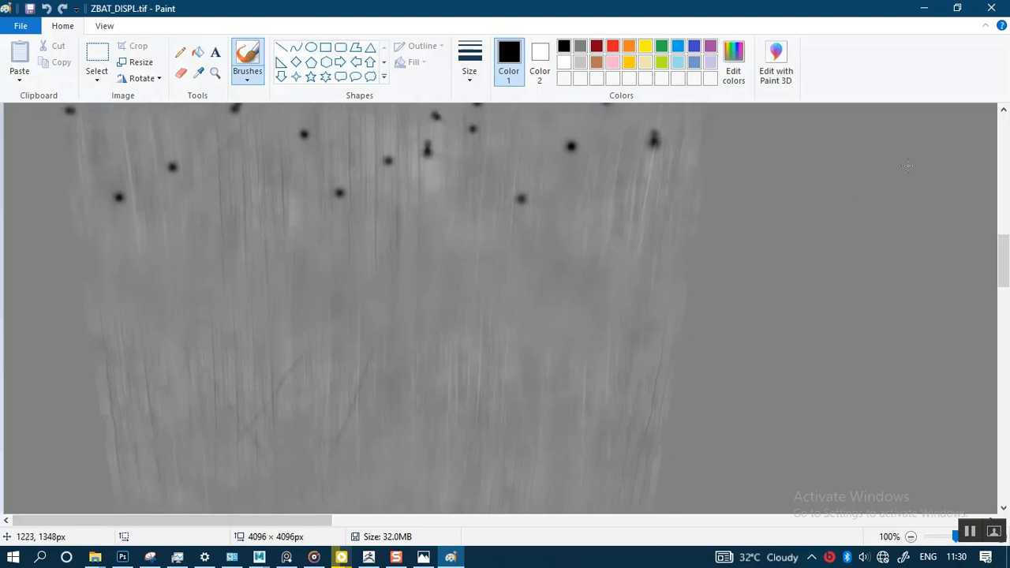
pyautogui.moveTo(1003, 253); pyautogui.dragTo(1007, 477)
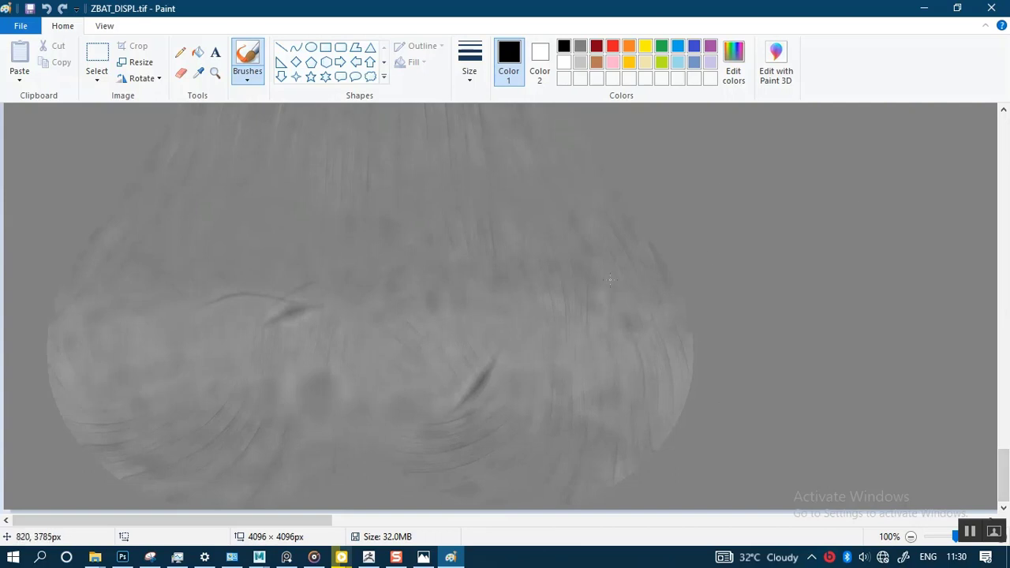
pyautogui.click(991, 8)
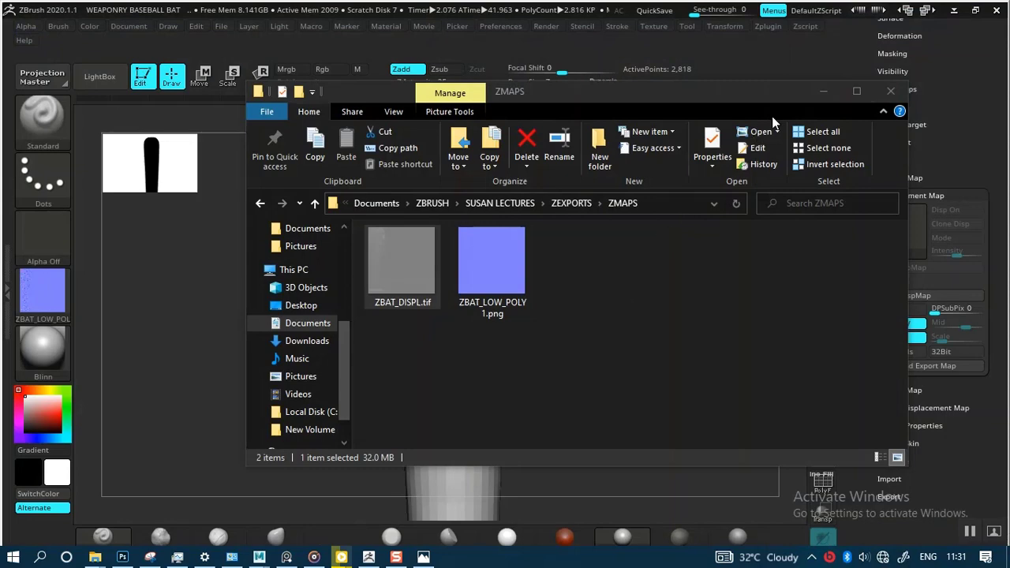
pyautogui.click(825, 93)
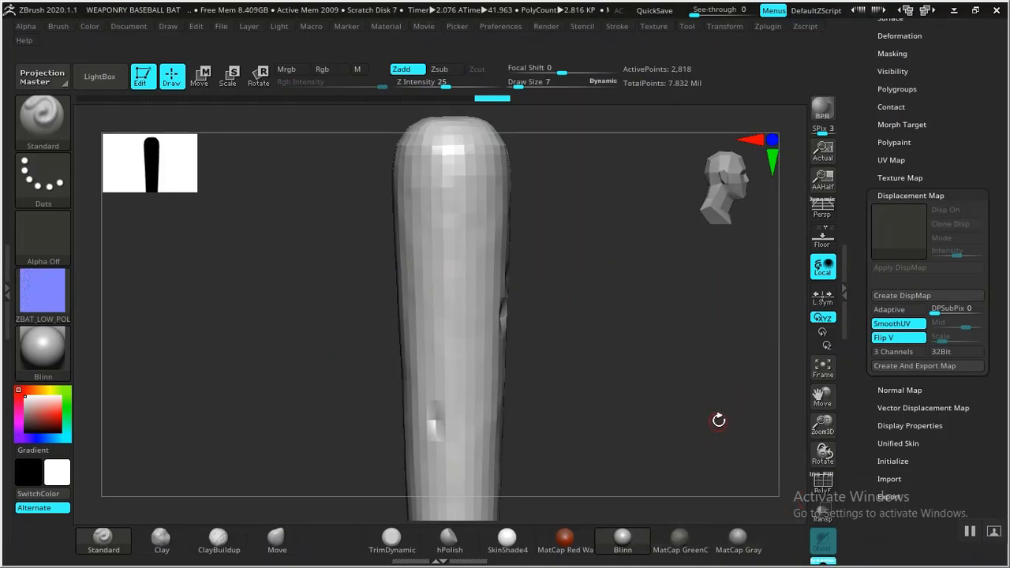
# Step: Turn off Solo mode so the nails and spiked rings are shown together with the bat
pyautogui.moveTo(719, 421); pyautogui.dragTo(724, 412)
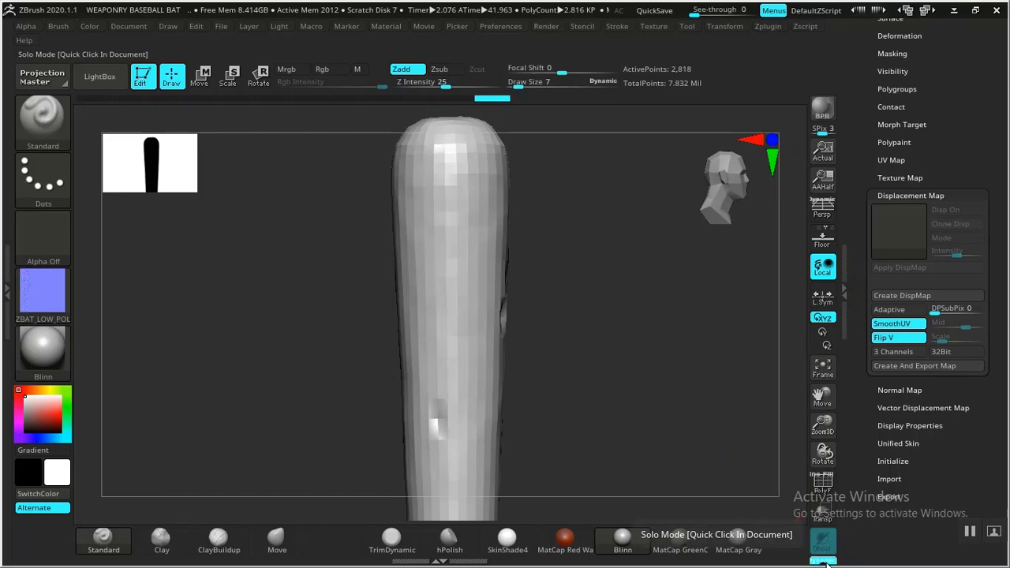
pyautogui.click(976, 9)
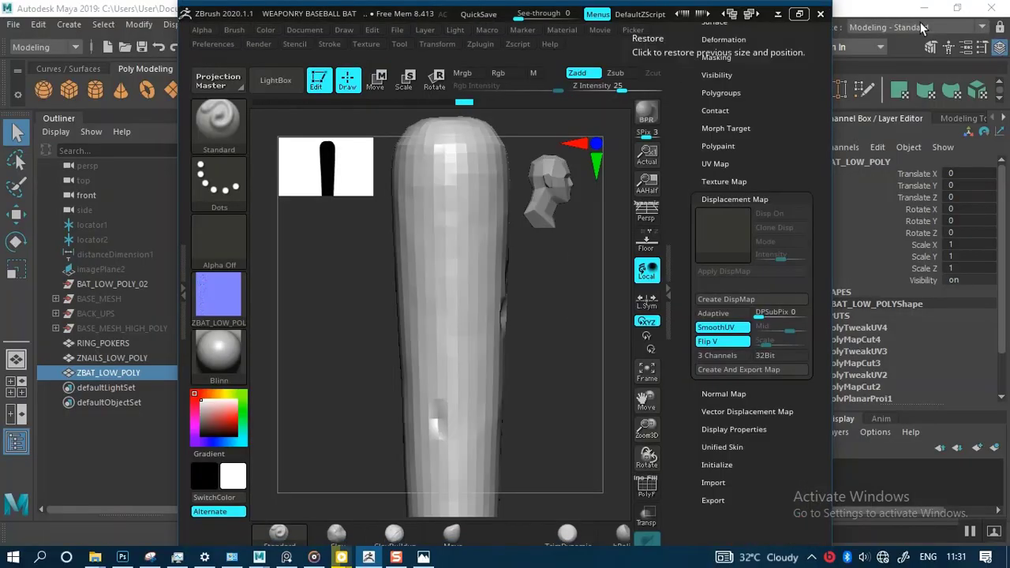
pyautogui.click(799, 14)
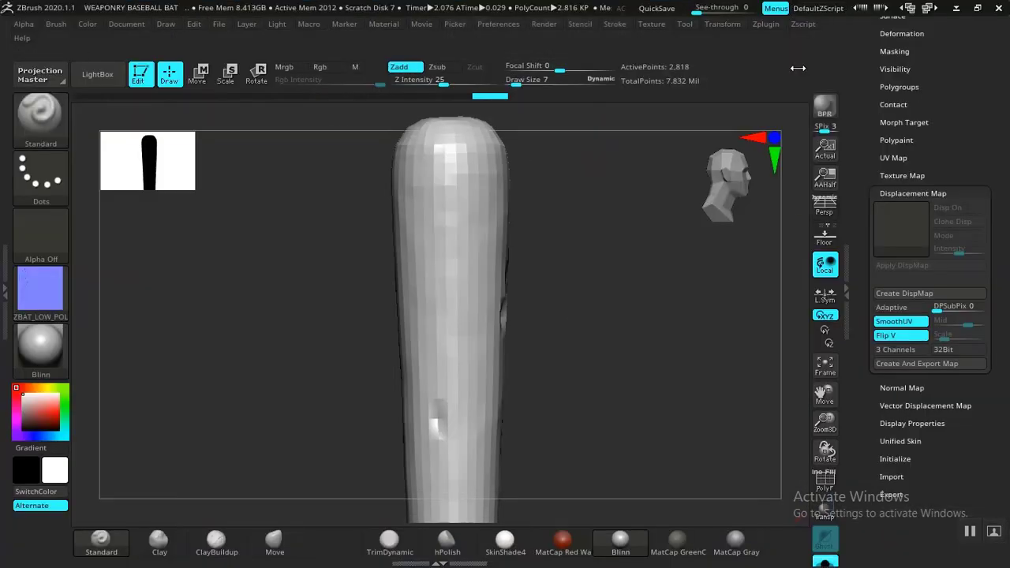
pyautogui.click(825, 561)
pyautogui.moveTo(682, 379)
pyautogui.keyDown('alt'); pyautogui.mouseDown()
pyautogui.moveTo(687, 343)
pyautogui.moveTo(683, 361)
pyautogui.mouseUp(); pyautogui.keyUp('alt')
pyautogui.scroll(5, 865, 155)
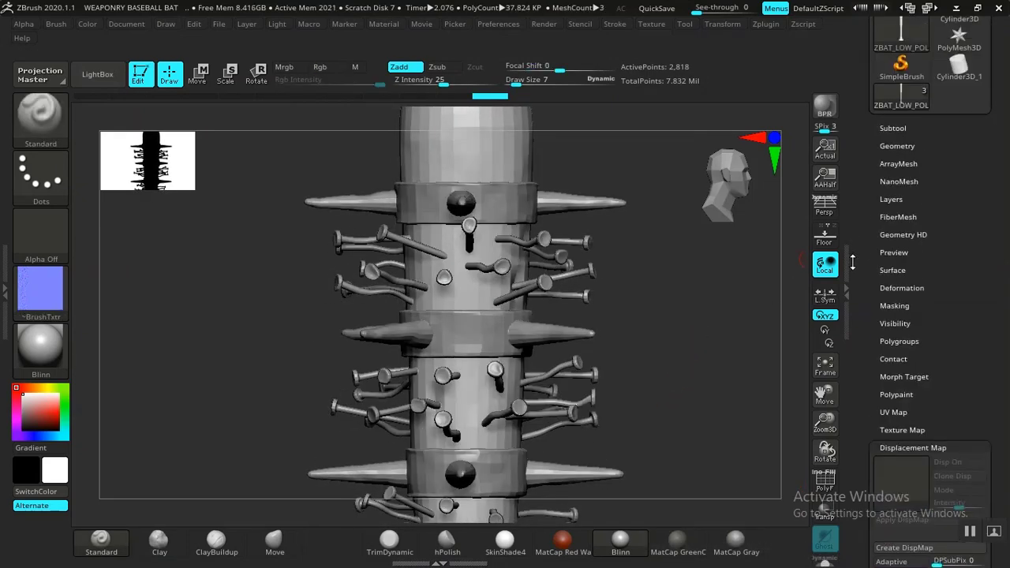
# Step: Make the ZNAILS_LOW_POLY subtool active and view its nails up close
pyautogui.click(898, 111)
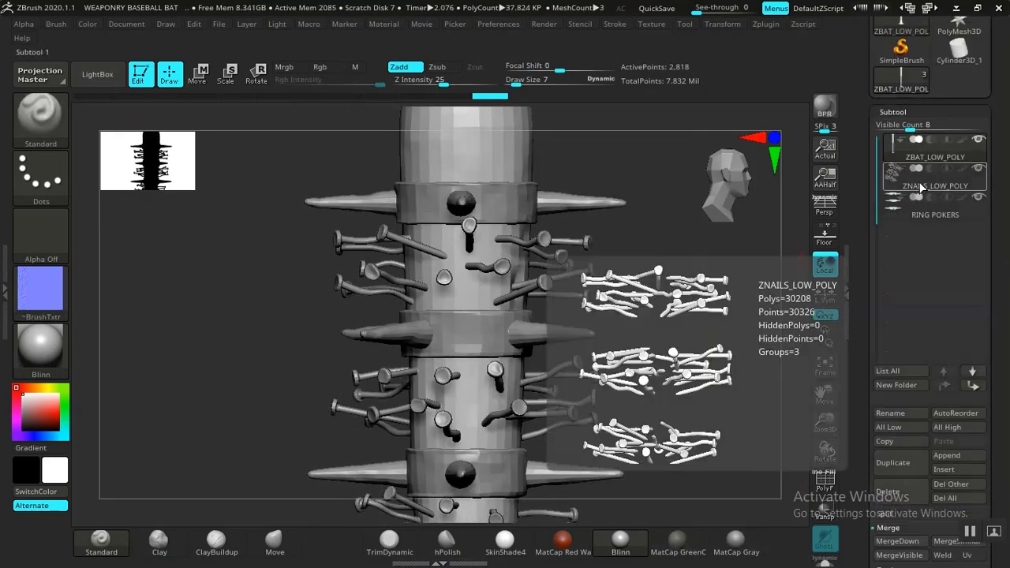
pyautogui.click(918, 184)
pyautogui.keyDown('alt'); pyautogui.moveTo(656, 299); pyautogui.dragTo(674, 374); pyautogui.keyUp('alt')
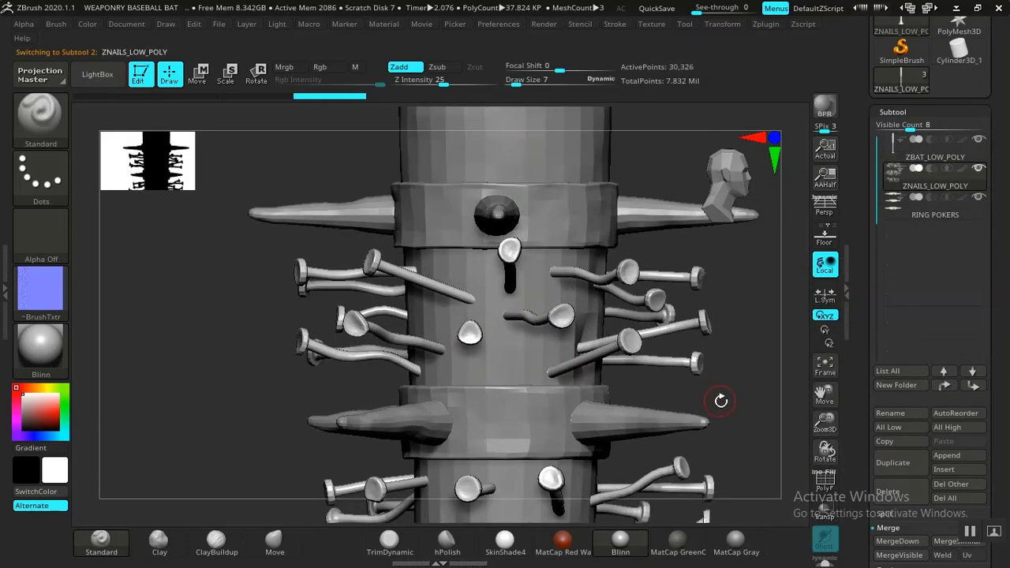
pyautogui.moveTo(719, 402); pyautogui.dragTo(581, 406)
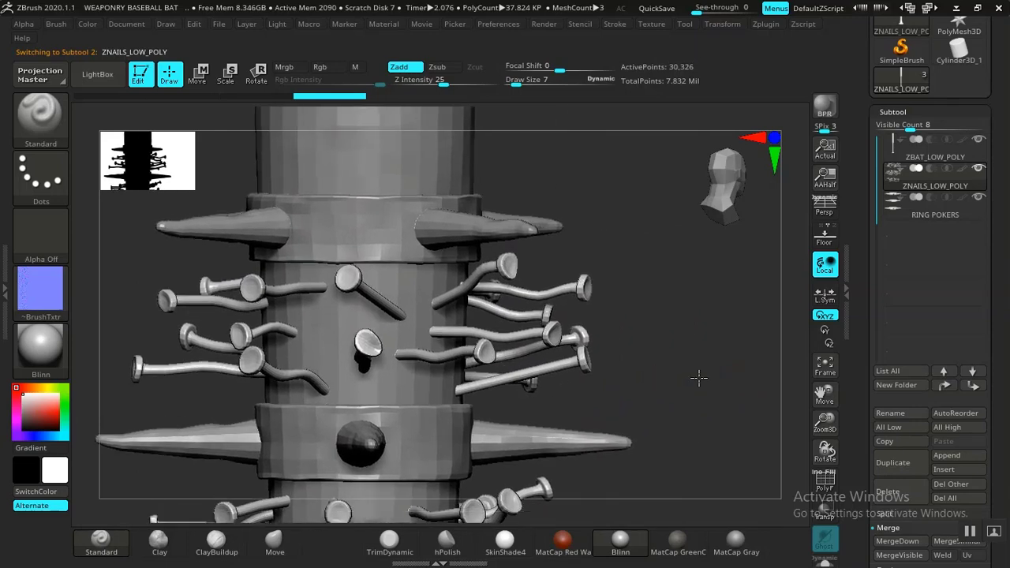
pyautogui.moveTo(699, 377); pyautogui.dragTo(713, 483)
pyautogui.keyDown('alt'); pyautogui.moveTo(750, 345); pyautogui.dragTo(549, 329); pyautogui.keyUp('alt')
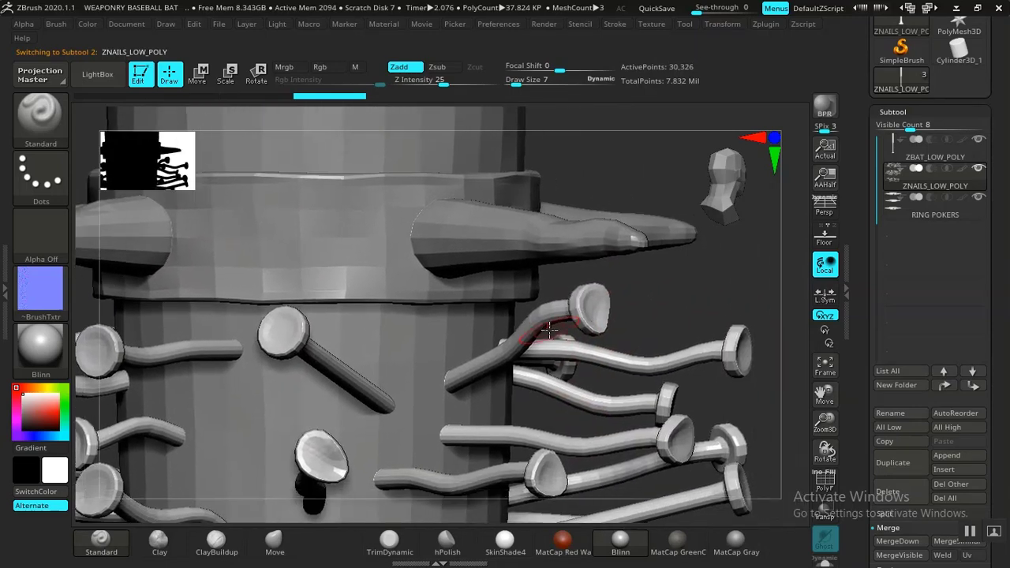
# Step: Subdivide the nails twice to subdivision level 3 and check their smoothed shapes
pyautogui.click(894, 110)
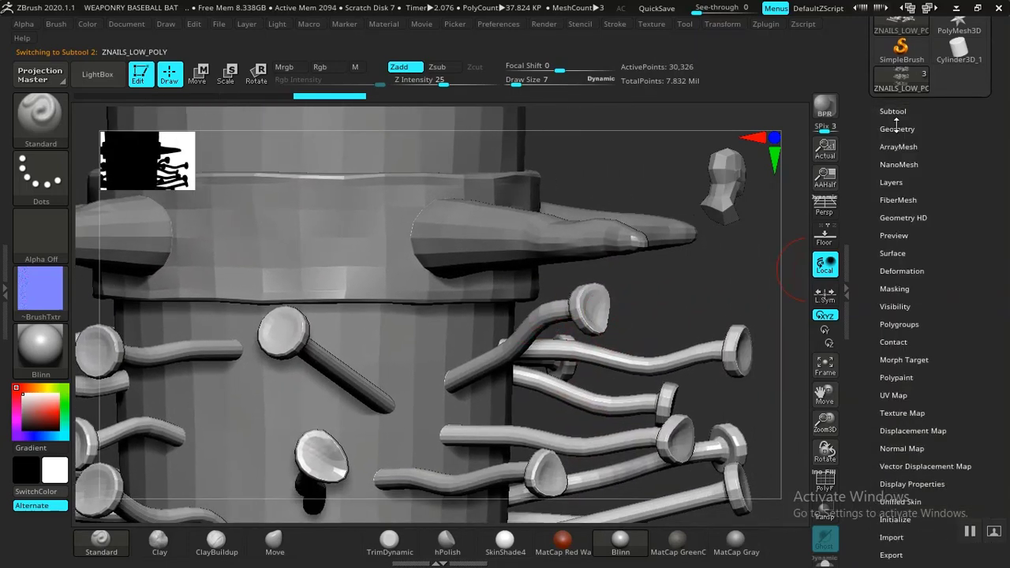
pyautogui.click(896, 129)
pyautogui.click(887, 233)
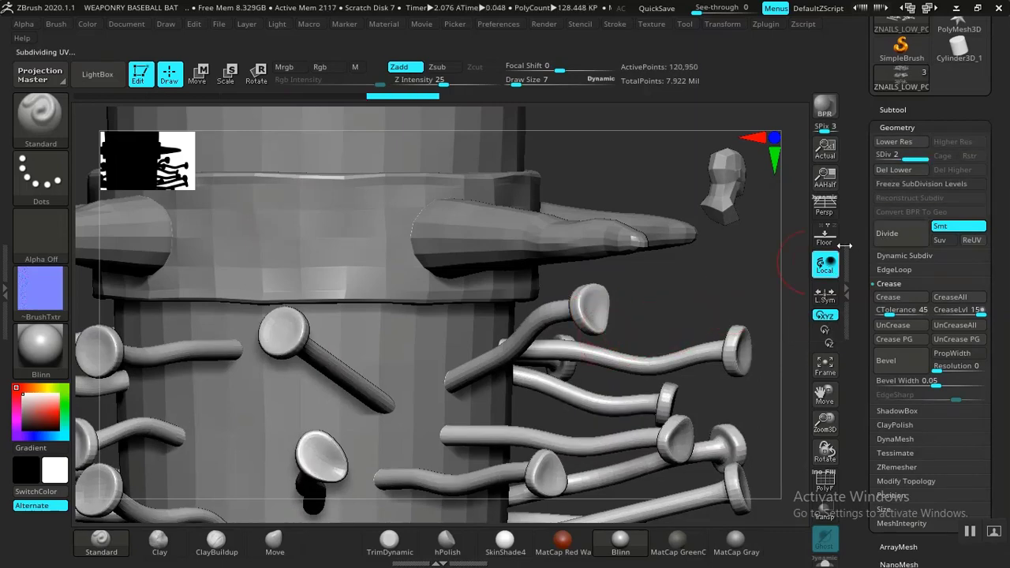
pyautogui.click(889, 240)
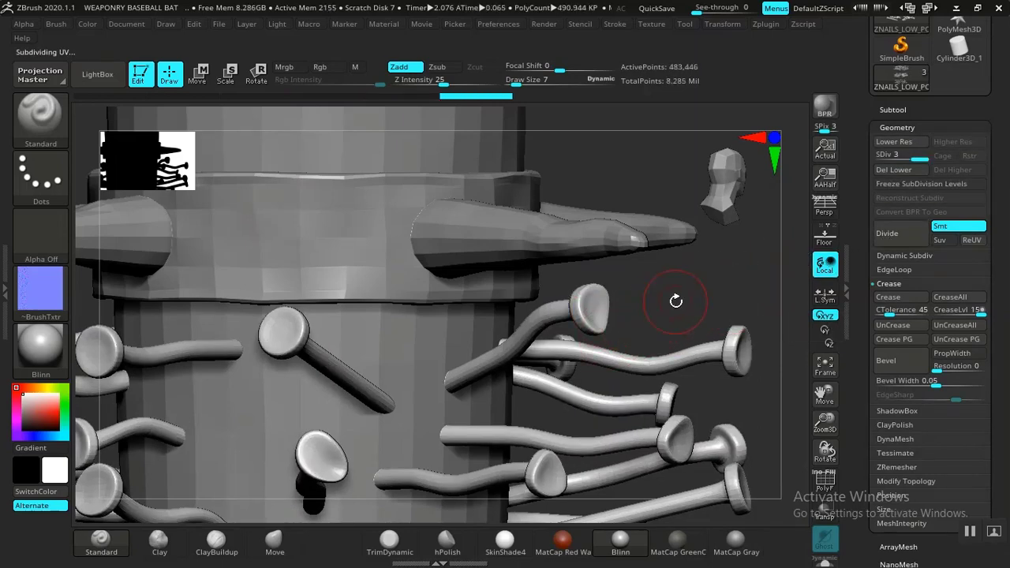
pyautogui.moveTo(675, 300); pyautogui.dragTo(639, 292)
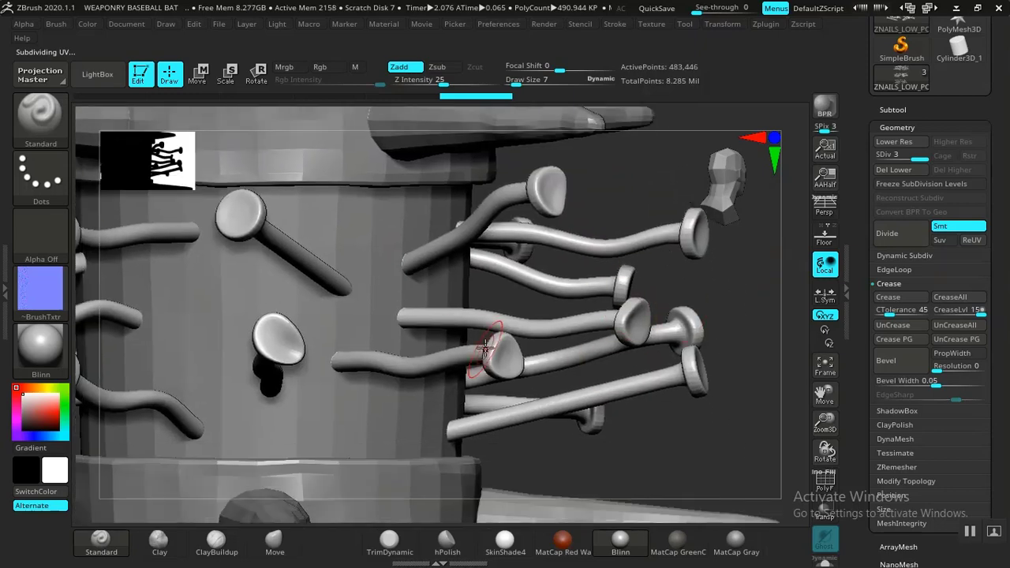
pyautogui.keyDown('alt'); pyautogui.moveTo(754, 317); pyautogui.dragTo(706, 334); pyautogui.keyUp('alt')
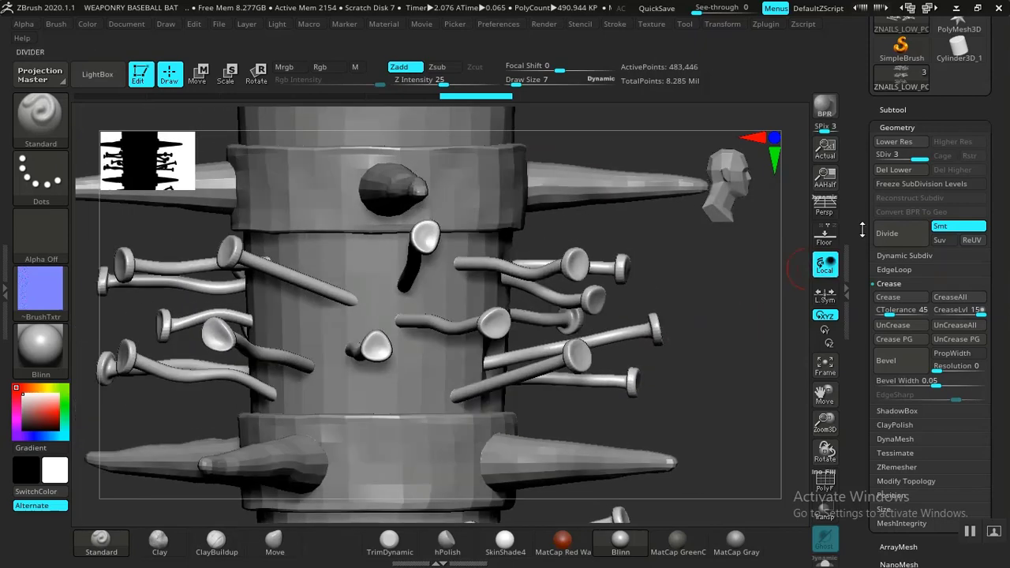
# Step: Return the nails to subdivision level 1 and set their UV map size to 4096
pyautogui.moveTo(918, 158); pyautogui.dragTo(891, 159)
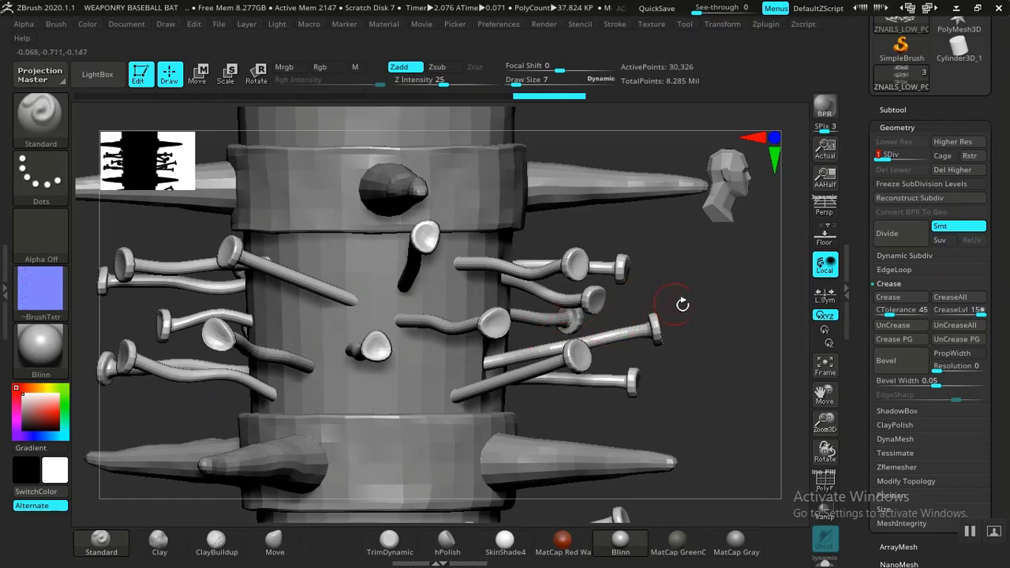
pyautogui.click(897, 127)
pyautogui.scroll(-3, 877, 186)
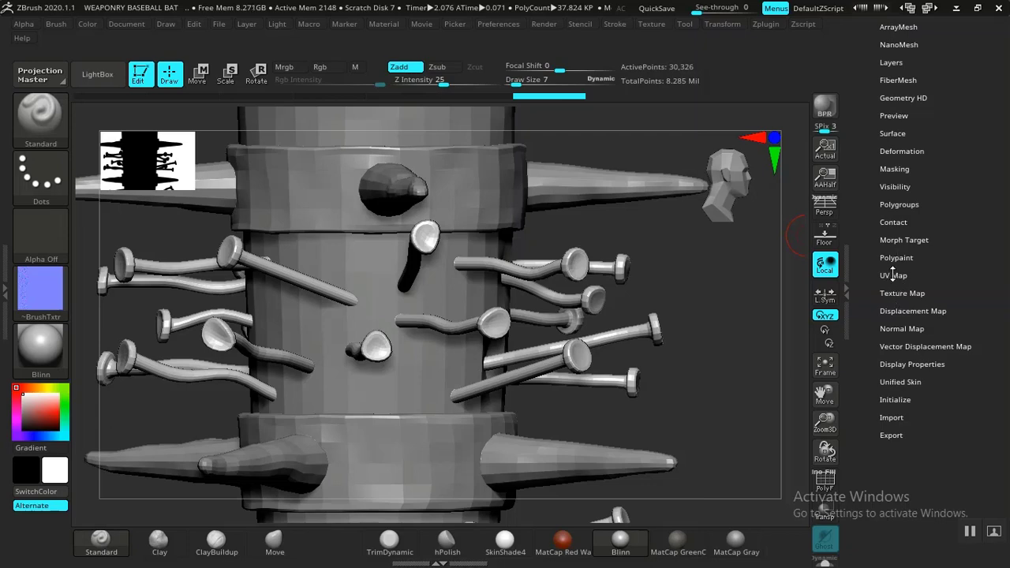
pyautogui.click(893, 274)
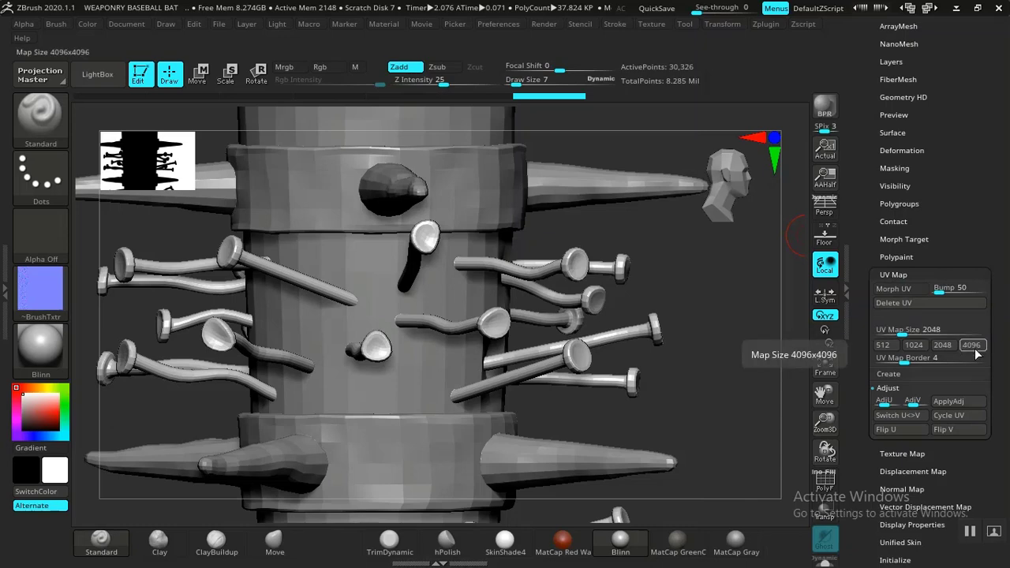
pyautogui.click(973, 345)
pyautogui.click(893, 274)
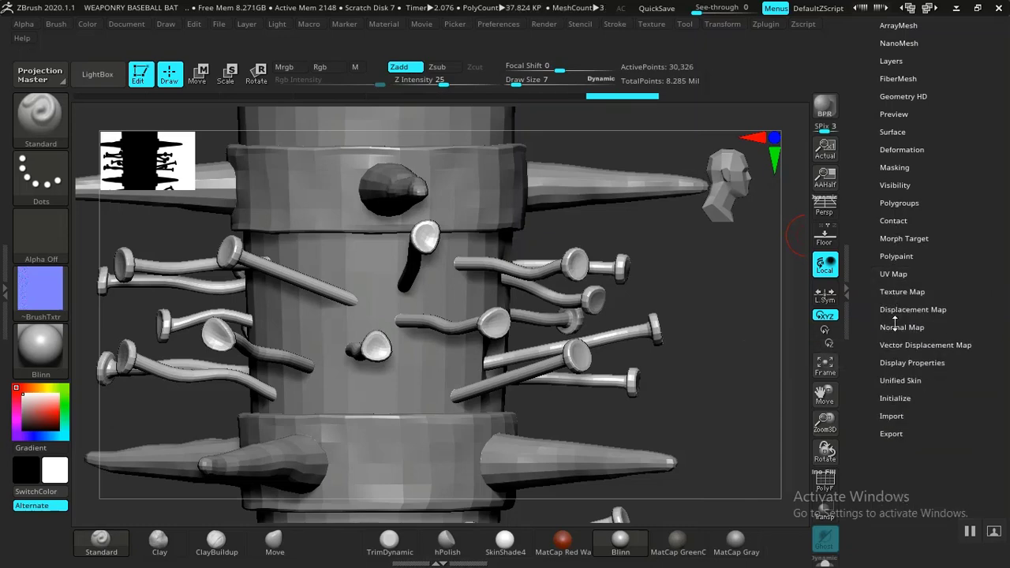
# Step: Create the nails' normal map with Tangent, SmoothUV and SNormals on, and clone it to the texture palette
pyautogui.click(894, 326)
pyautogui.moveTo(864, 331); pyautogui.dragTo(866, 287)
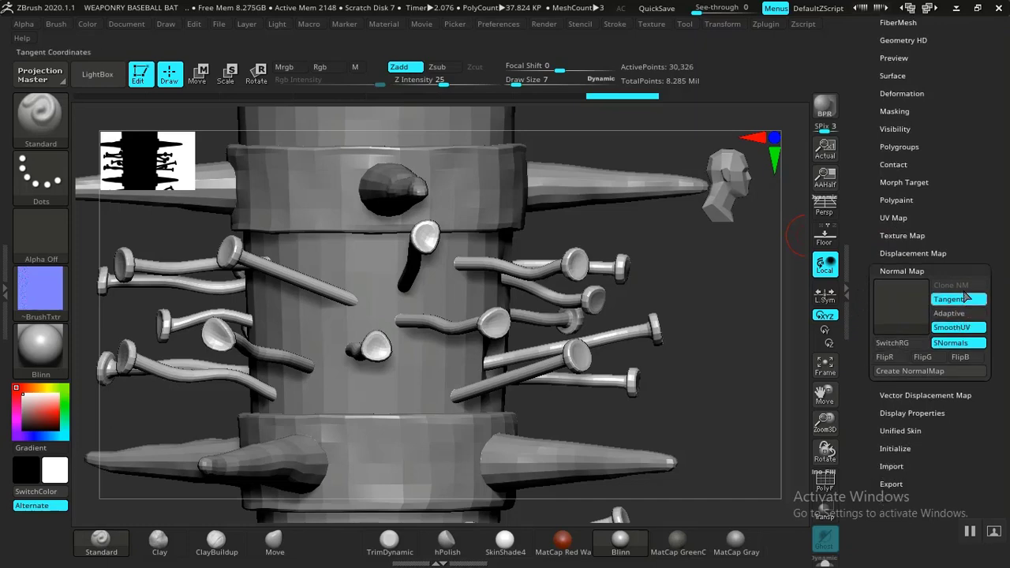
pyautogui.click(897, 373)
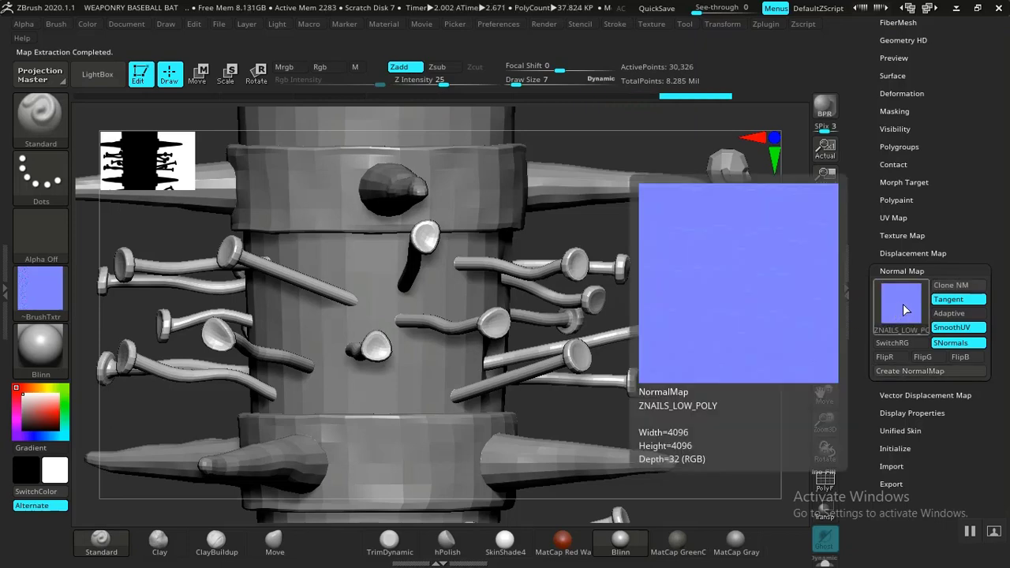
pyautogui.click(951, 285)
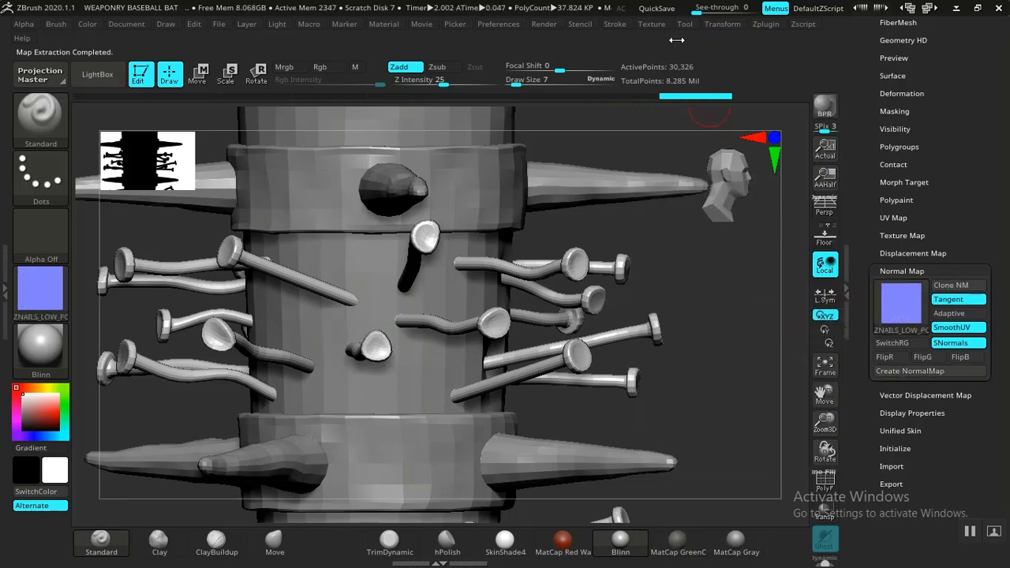
# Step: Flip the nails' normal map vertically, choose PNG for its export to ZMAPS, and open the file name for editing
pyautogui.click(652, 25)
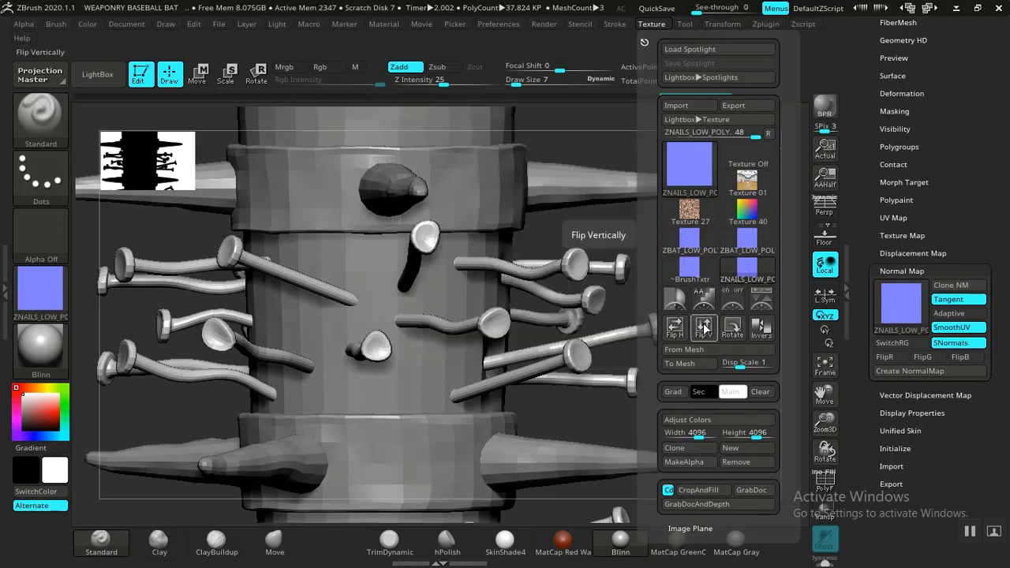
pyautogui.click(705, 326)
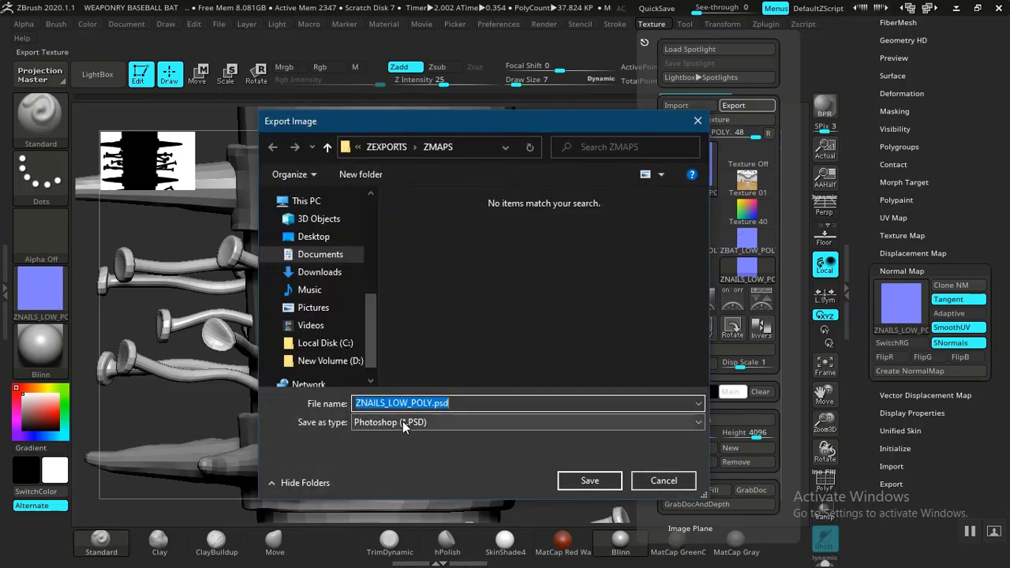
pyautogui.click(401, 421)
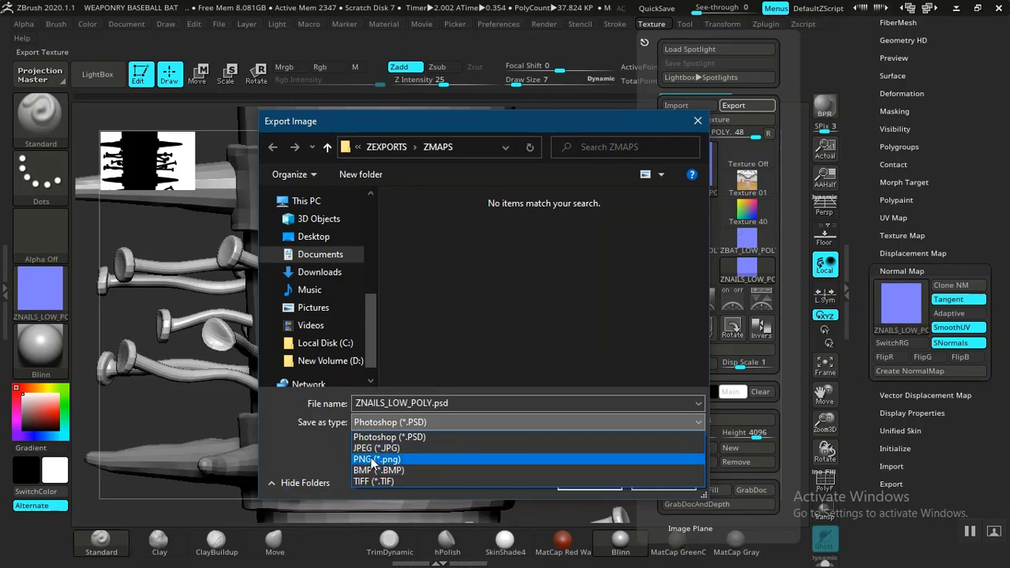
pyautogui.click(374, 460)
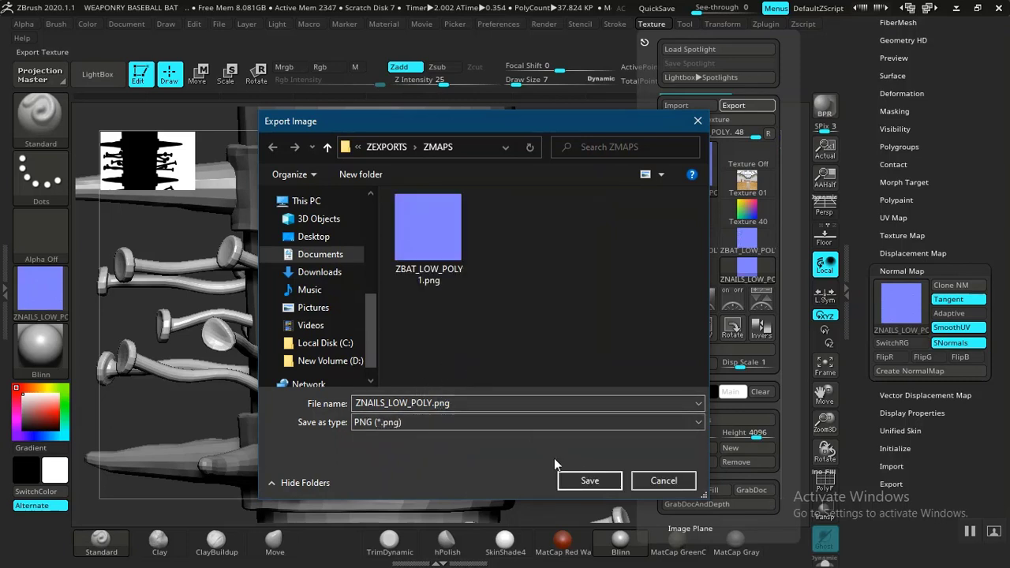
pyautogui.click(432, 405)
pyautogui.click(432, 406)
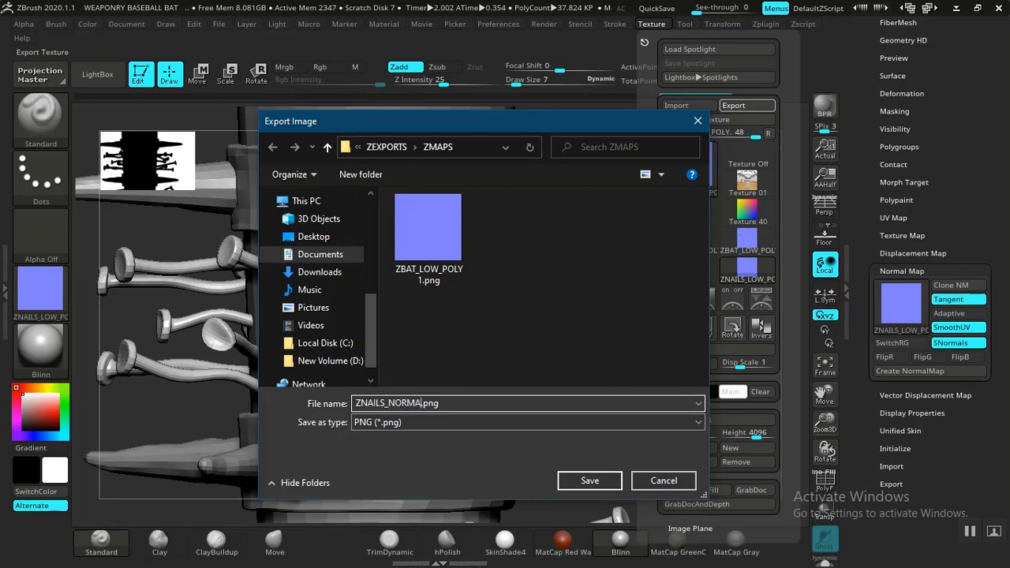
# Step: Save the nails' normal map in the ZMAPS folder as ZNAILS_NORMALS.png
pyautogui.click(589, 479)
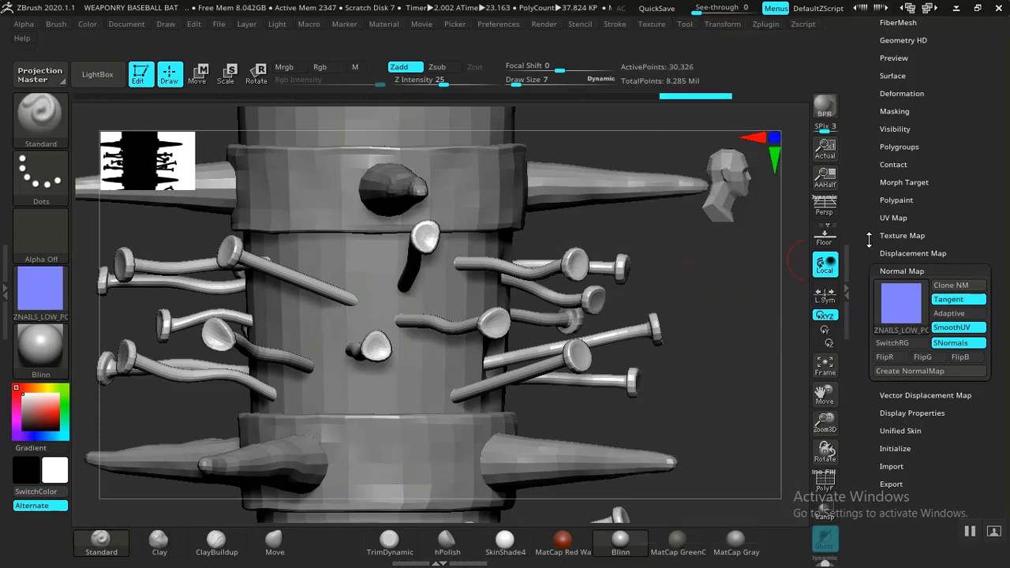
pyautogui.moveTo(872, 242); pyautogui.dragTo(872, 231)
pyautogui.click(897, 241)
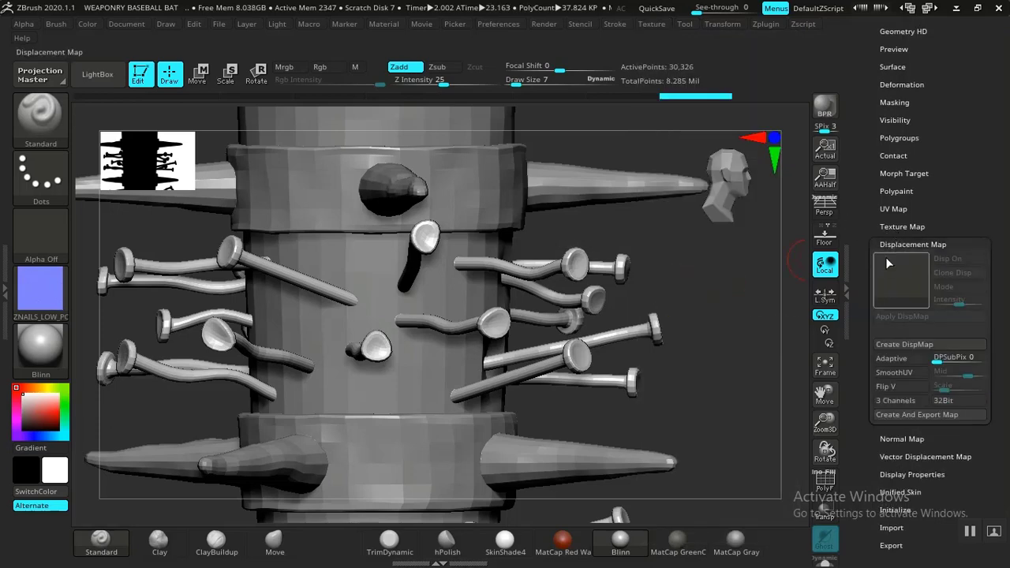
pyautogui.click(895, 243)
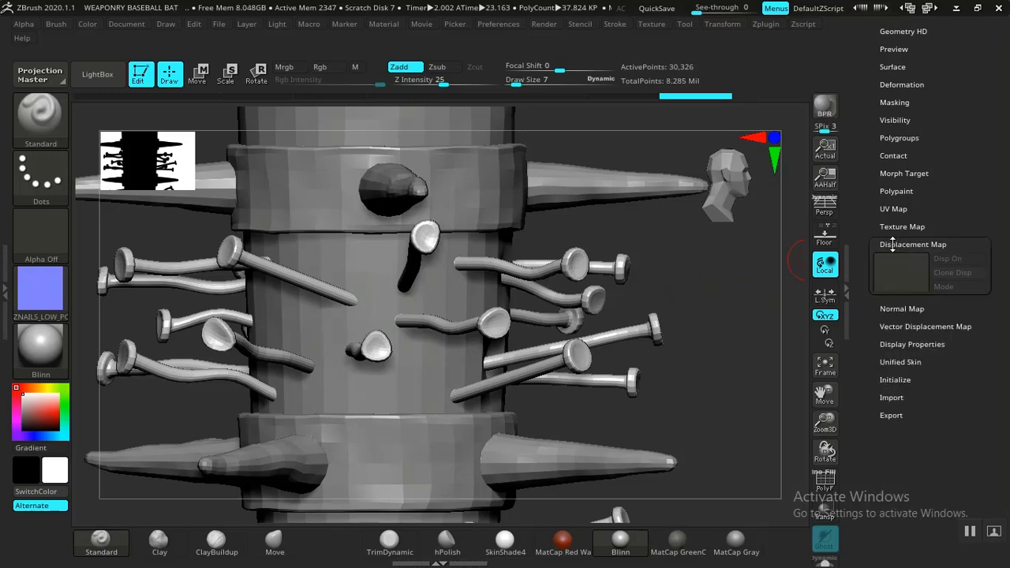
pyautogui.keyDown('alt'); pyautogui.moveTo(676, 277); pyautogui.dragTo(665, 311); pyautogui.keyUp('alt')
pyautogui.moveTo(638, 259); pyautogui.dragTo(486, 263, button='right')
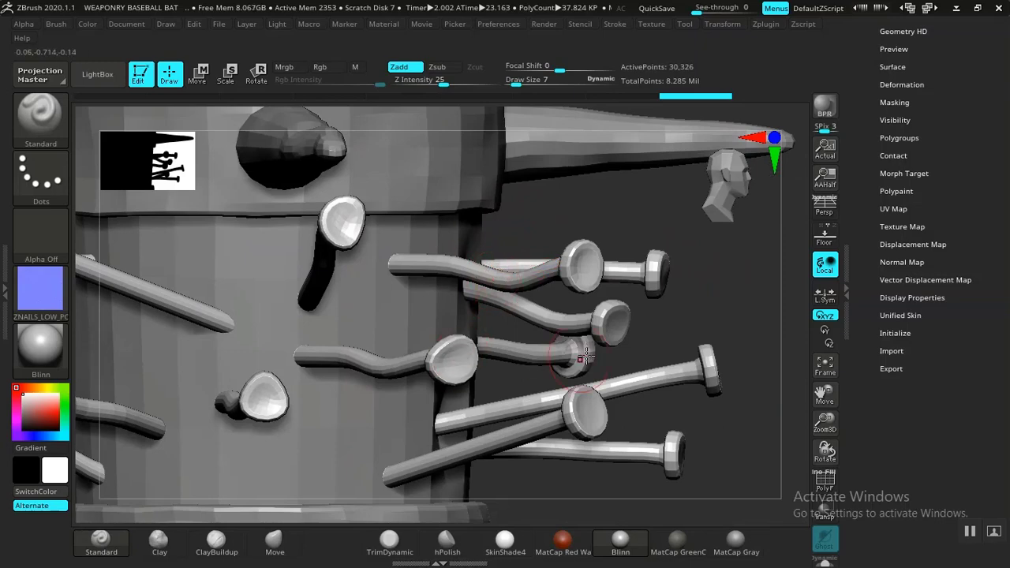
pyautogui.keyDown('alt'); pyautogui.moveTo(735, 314); pyautogui.dragTo(629, 327); pyautogui.keyUp('alt')
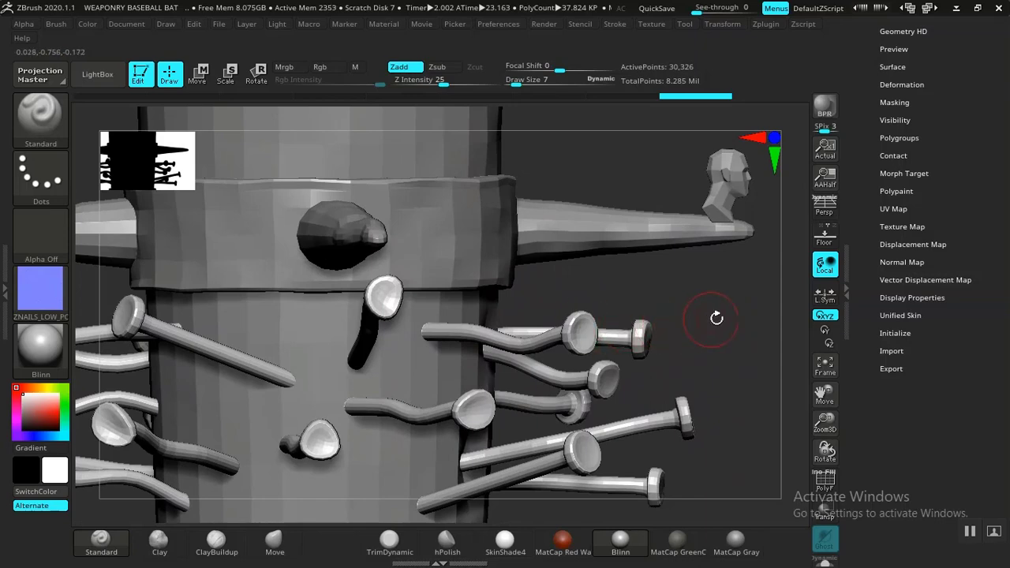
pyautogui.scroll(3, 870, 220)
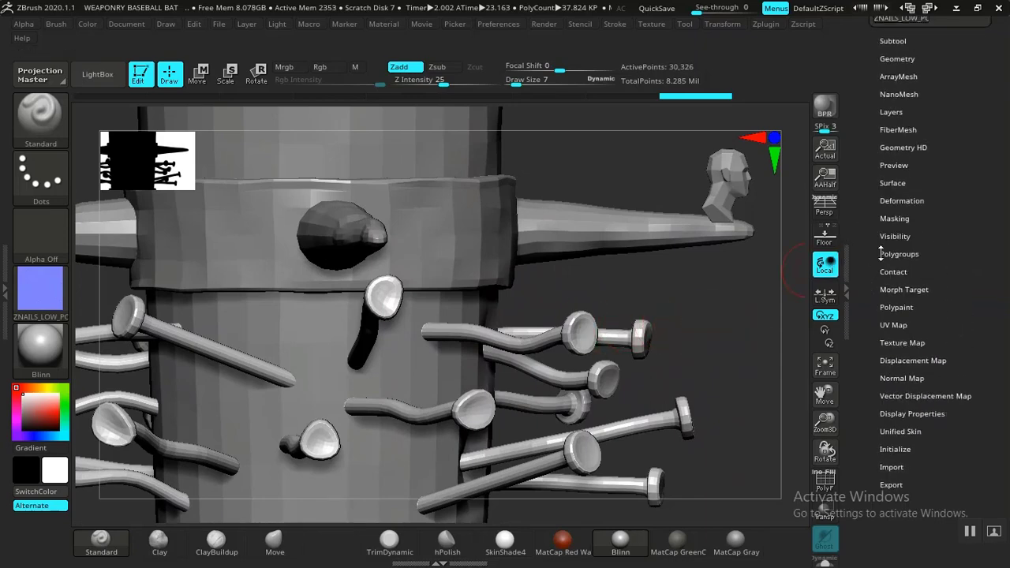
pyautogui.moveTo(723, 318); pyautogui.dragTo(474, 339)
# Step: Switch to the ZMAPS folder in File Explorer and open ZNAILS_NORMALS.png in Photos
pyautogui.hotkey('alt', 'Tab')
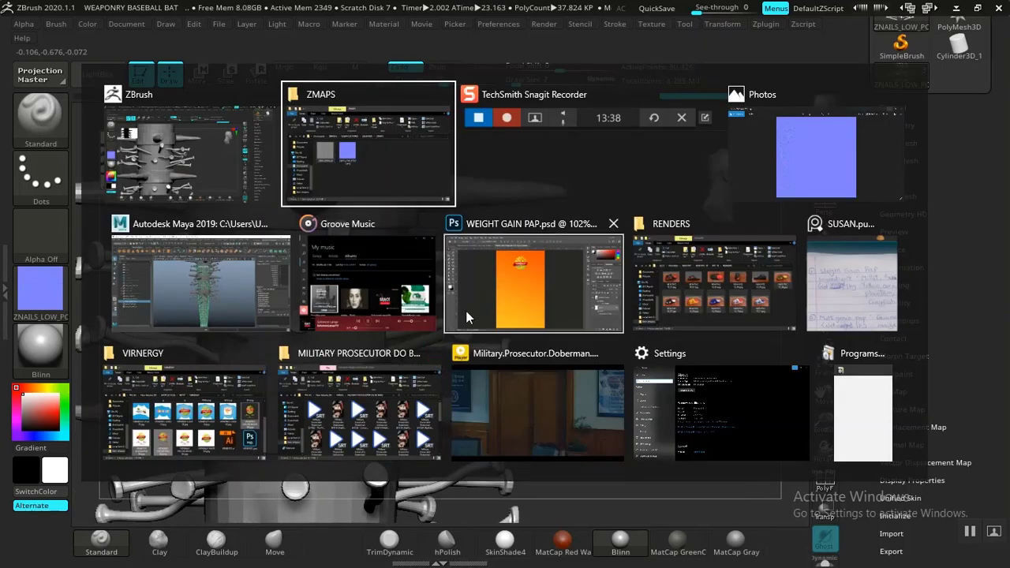
pyautogui.hotkey('alt', 'Tab')
pyautogui.hotkey('alt', 'Tab')
pyautogui.hotkey('alt', 'Tab')
pyautogui.hotkey('alt', 'Tab')
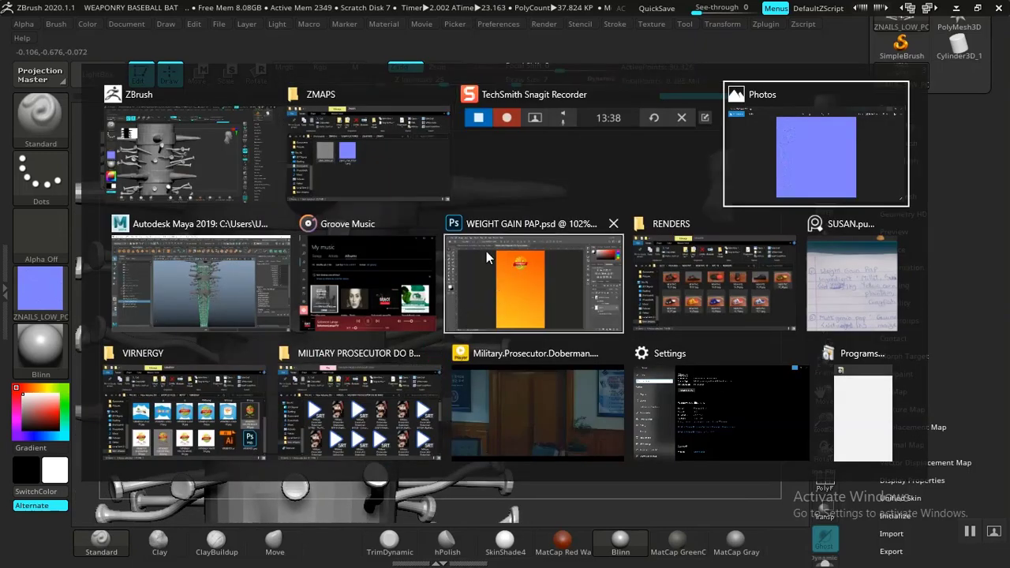
pyautogui.click(376, 171)
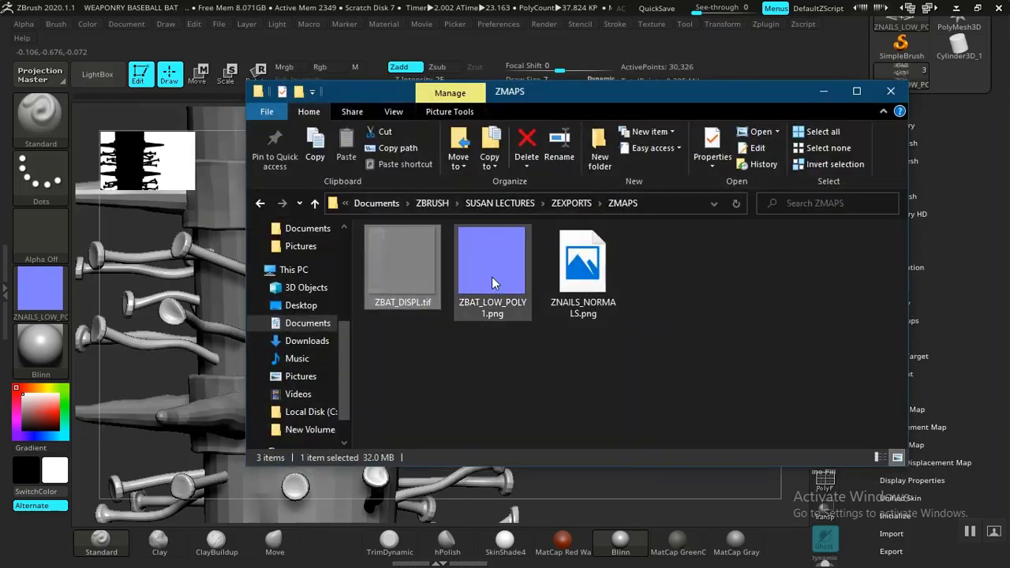
pyautogui.click(561, 281)
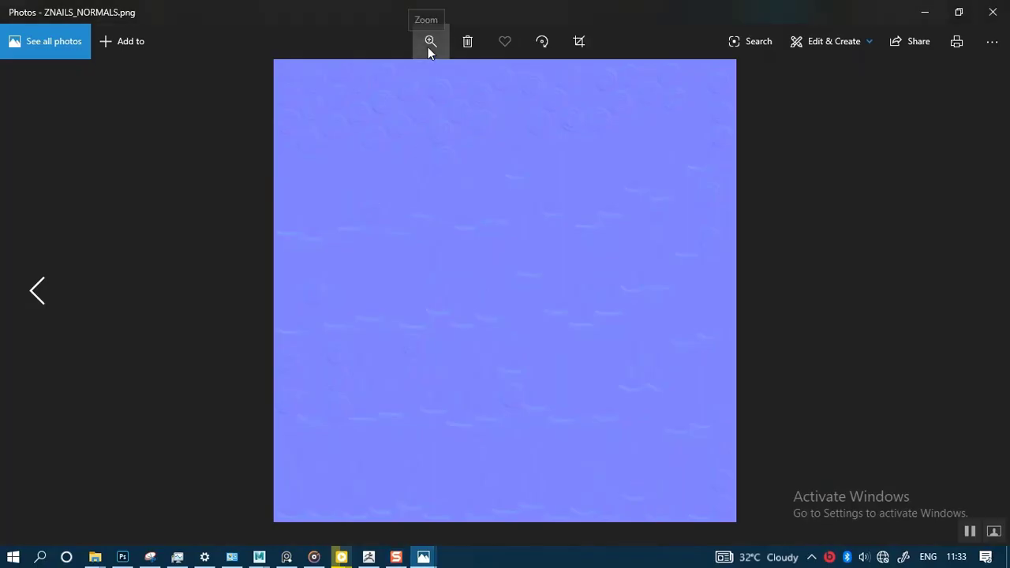
# Step: Examine the nails' normal map close up, from the curved shaft details to the round nail heads, and return to ZBrush
pyautogui.click(430, 44)
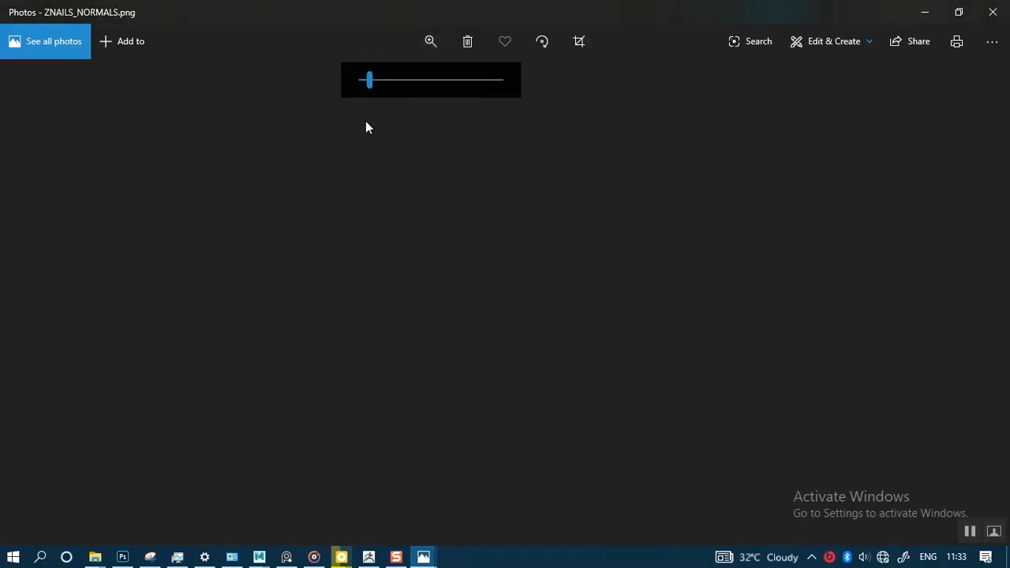
pyautogui.moveTo(363, 90); pyautogui.dragTo(400, 77)
pyautogui.scroll(2, 366, 170)
pyautogui.click(432, 42)
pyautogui.moveTo(425, 255); pyautogui.dragTo(483, 369)
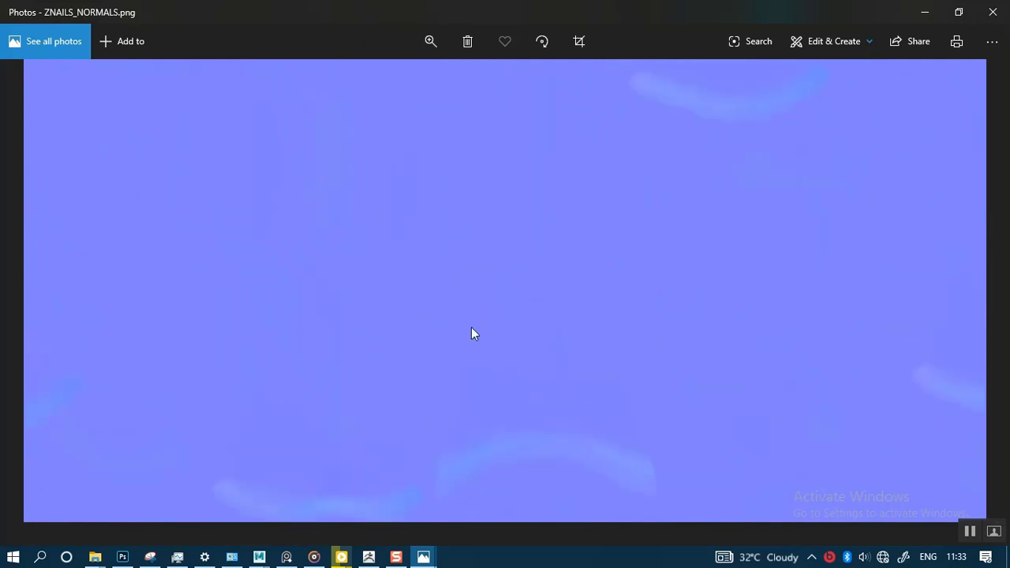
pyautogui.moveTo(436, 254); pyautogui.dragTo(446, 341)
pyautogui.moveTo(386, 291); pyautogui.dragTo(446, 368)
pyautogui.moveTo(292, 243); pyautogui.dragTo(374, 361)
pyautogui.moveTo(341, 234); pyautogui.dragTo(325, 378)
pyautogui.moveTo(297, 235)
pyautogui.mouseDown()
pyautogui.moveTo(330, 288)
pyautogui.moveTo(401, 338)
pyautogui.mouseUp()
pyautogui.moveTo(282, 253); pyautogui.dragTo(388, 377)
pyautogui.moveTo(328, 291)
pyautogui.mouseDown()
pyautogui.moveTo(369, 331)
pyautogui.moveTo(430, 355)
pyautogui.mouseUp()
pyautogui.moveTo(390, 323)
pyautogui.mouseDown()
pyautogui.moveTo(482, 288)
pyautogui.moveTo(630, 283)
pyautogui.mouseUp()
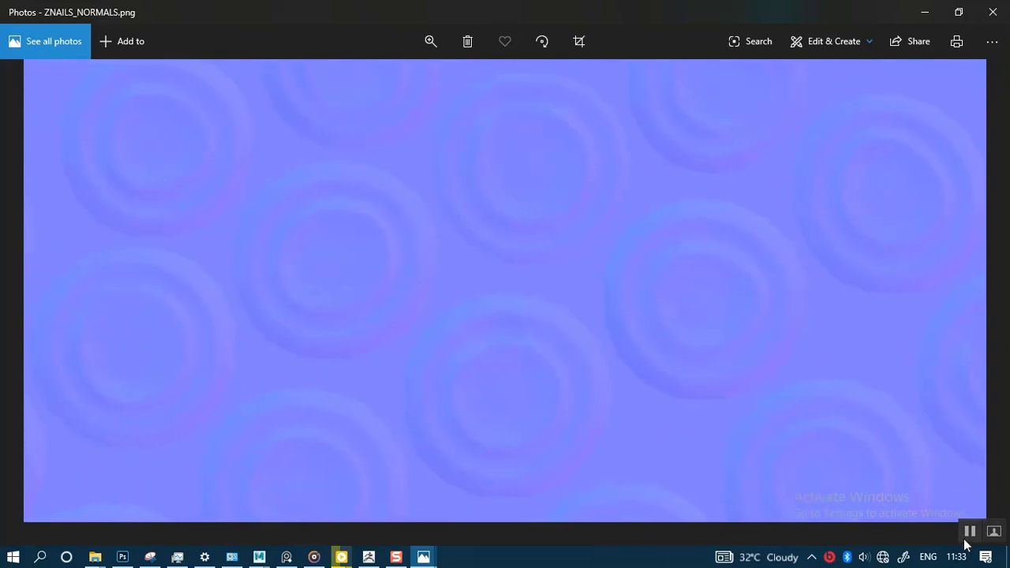
pyautogui.click(916, 17)
pyautogui.click(823, 91)
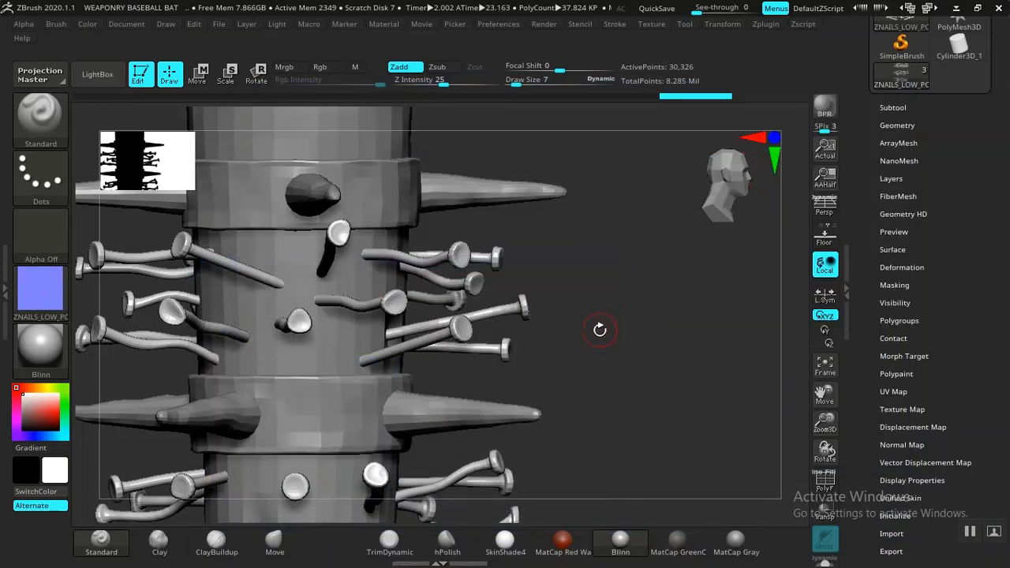
# Step: Make RING POKERS the active subtool and check its subdivision level
pyautogui.moveTo(583, 355); pyautogui.dragTo(559, 365)
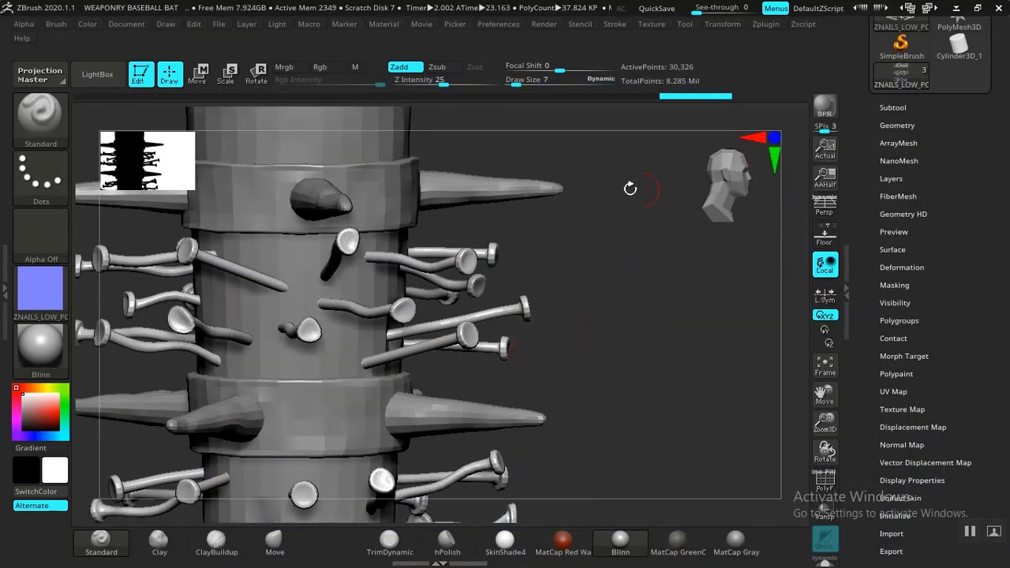
pyautogui.keyDown('alt'); pyautogui.click(475, 186); pyautogui.keyUp('alt')
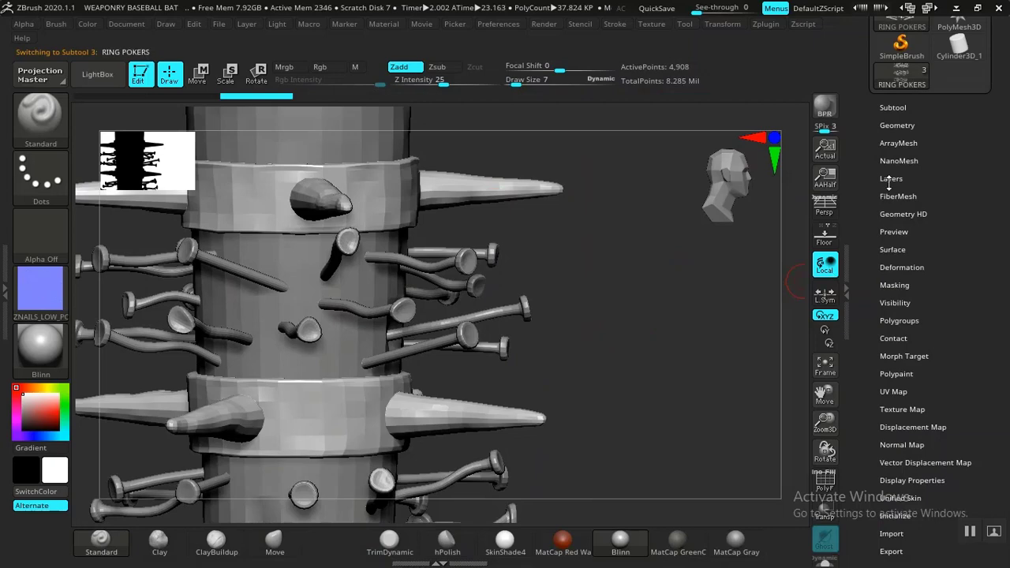
pyautogui.click(886, 125)
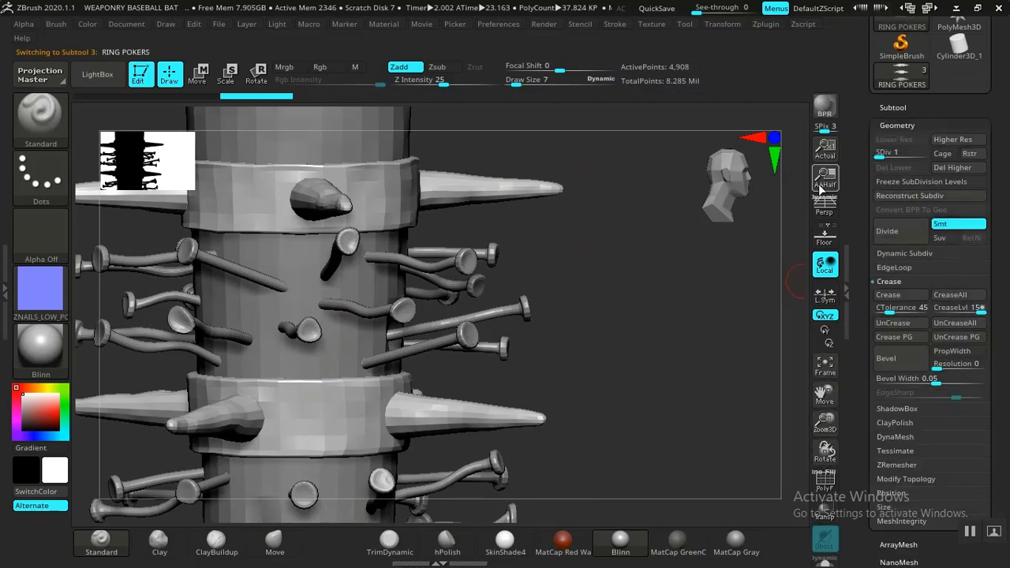
pyautogui.click(895, 125)
# Step: Set the RING POKERS subtool's UV map size to 4096
pyautogui.scroll(-3, 859, 248)
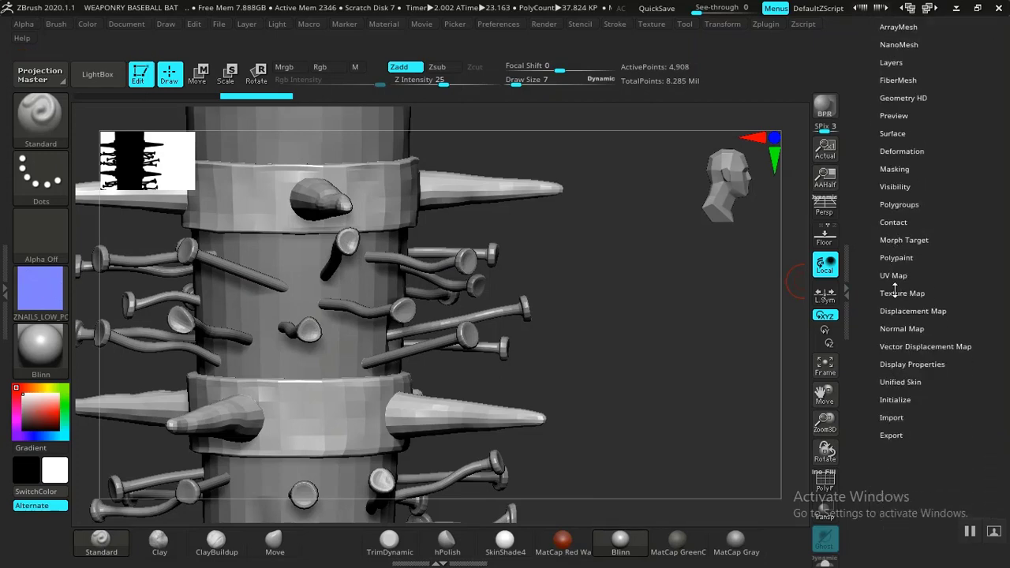
pyautogui.click(894, 275)
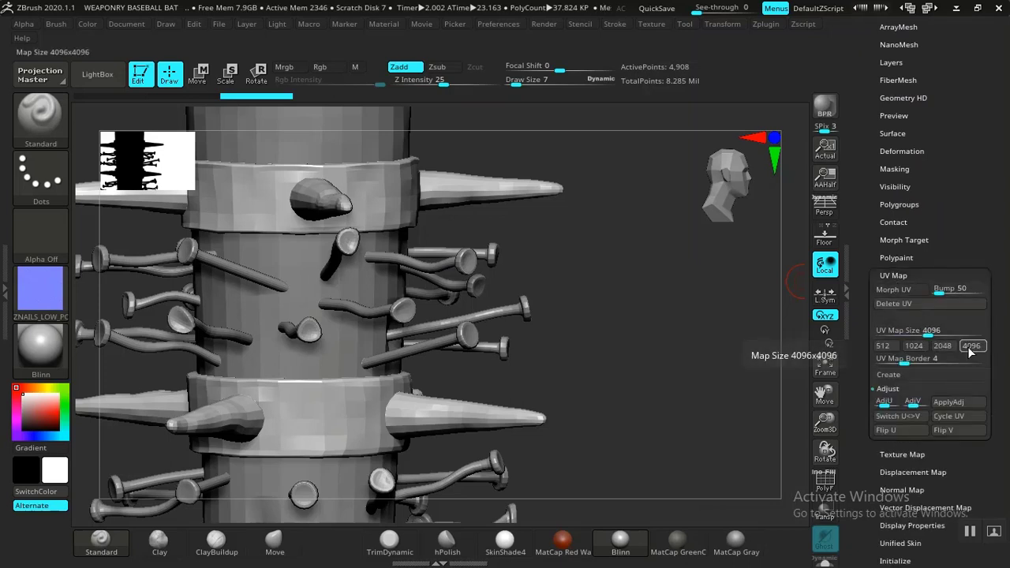
pyautogui.click(900, 274)
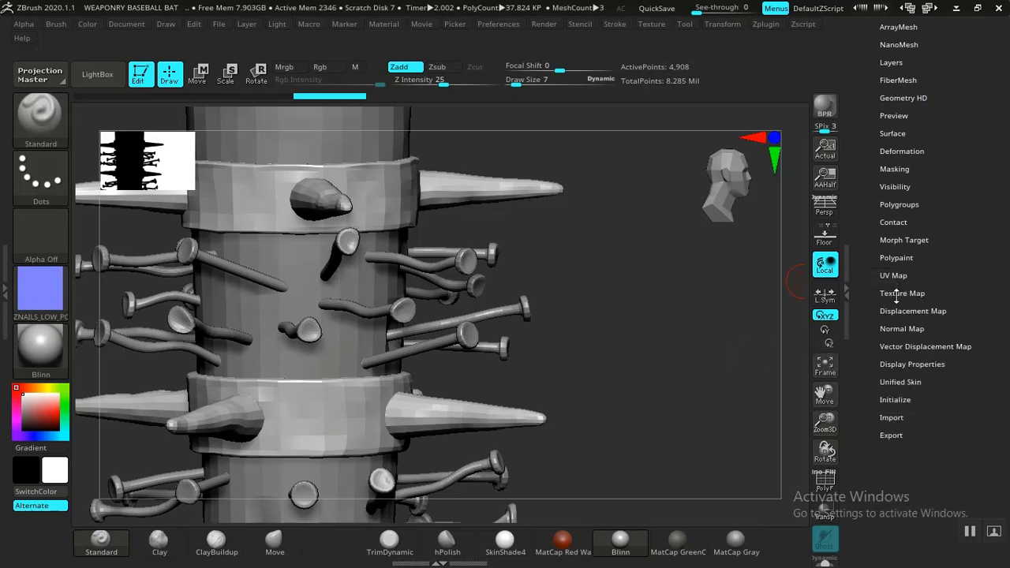
# Step: Create the ring pokers' normal map with Tangent, SmoothUV and SNormals on, and clone it to the texture palette
pyautogui.click(900, 329)
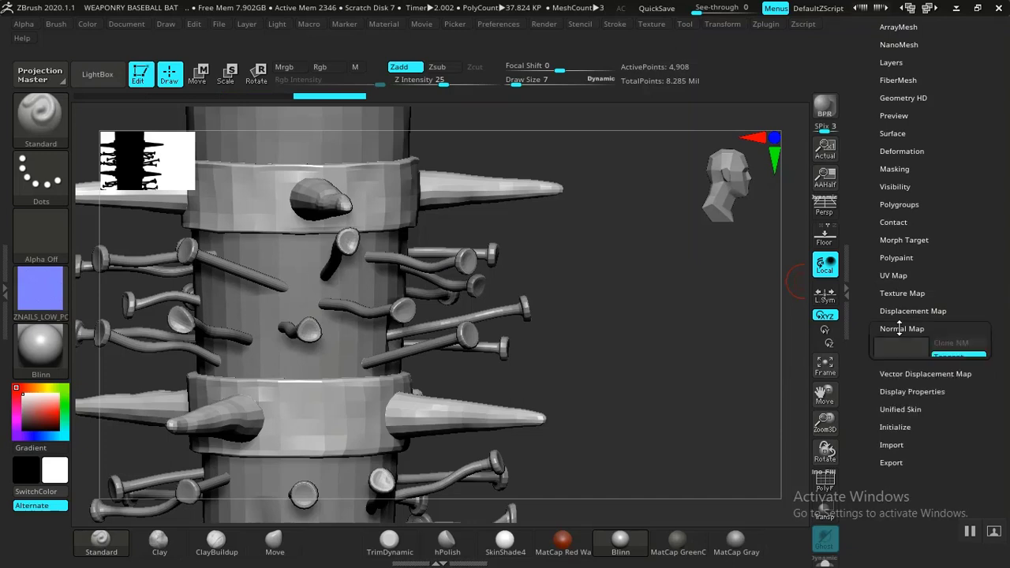
pyautogui.moveTo(858, 316); pyautogui.dragTo(862, 253)
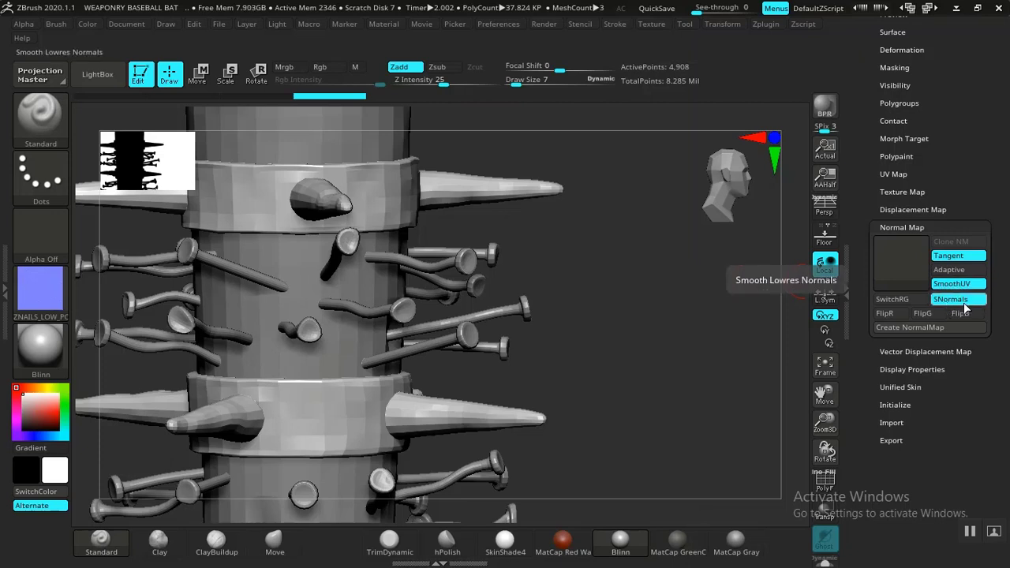
pyautogui.click(893, 327)
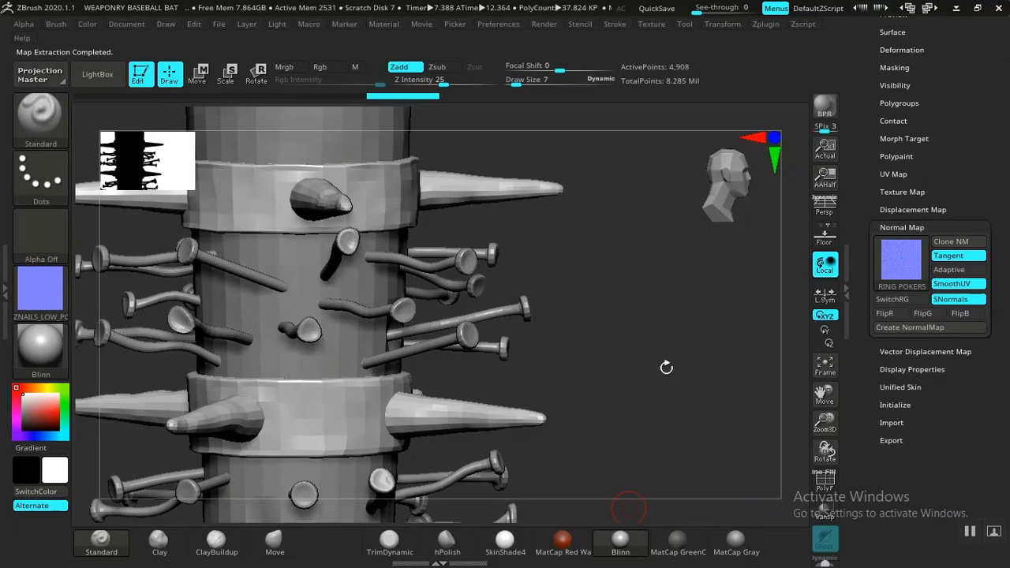
pyautogui.moveTo(667, 368); pyautogui.dragTo(696, 426)
pyautogui.moveTo(906, 279)
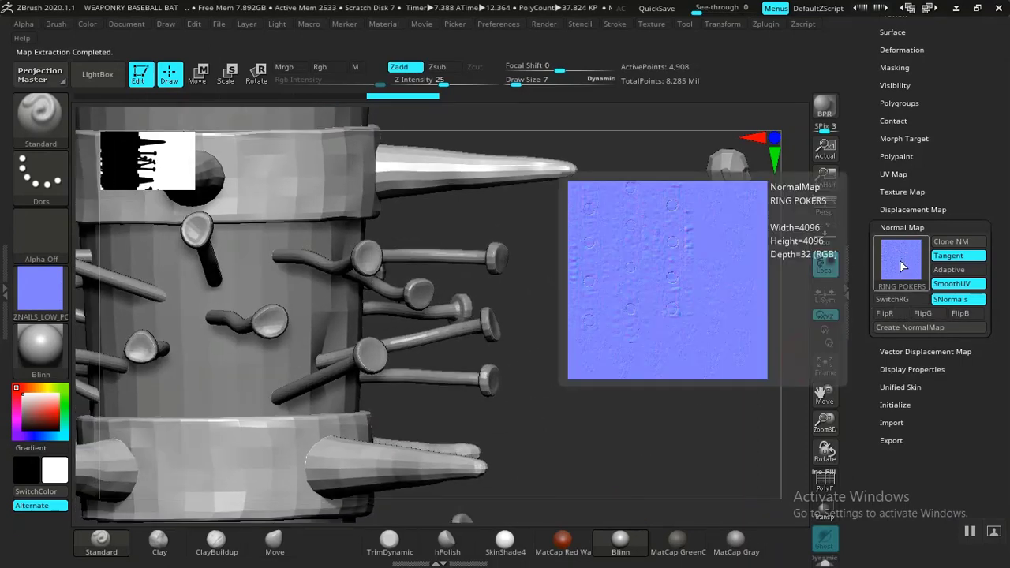
pyautogui.click(951, 246)
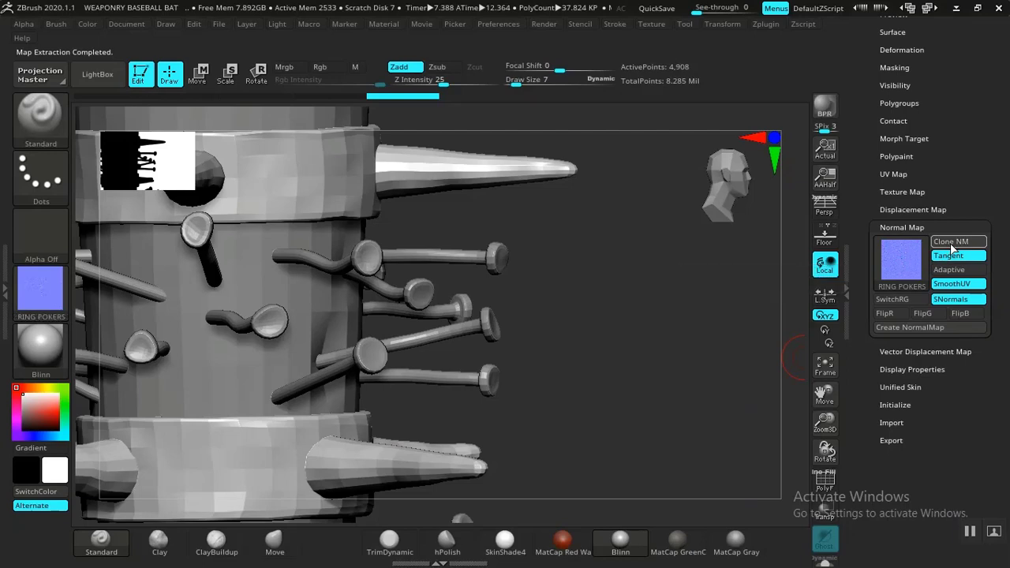
# Step: Flip the cloned RING POKERS normal map texture vertically
pyautogui.click(649, 25)
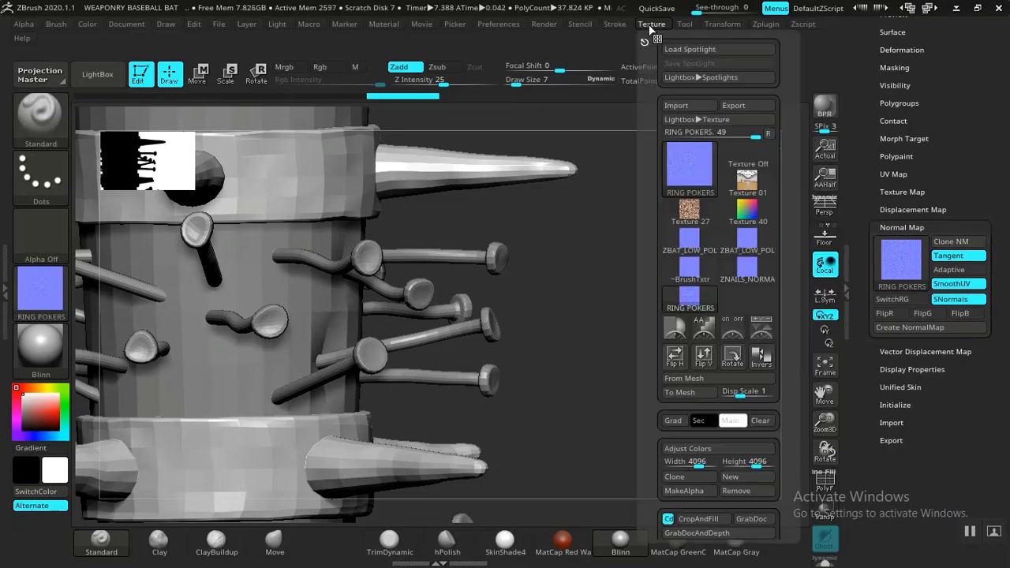
pyautogui.moveTo(705, 309)
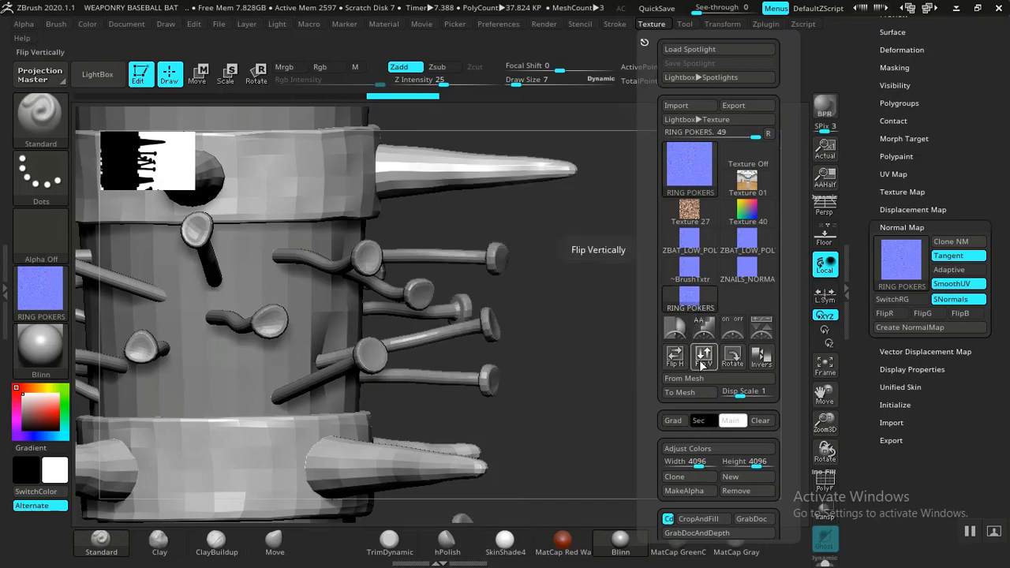
pyautogui.click(696, 294)
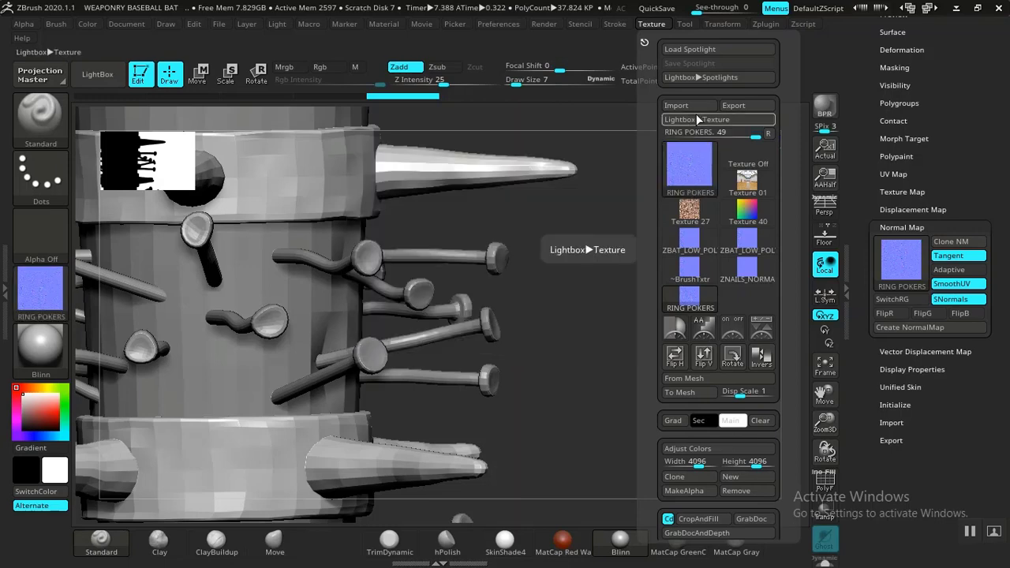
# Step: Export the flipped texture to the ZMAPS folder as a PNG named RING POKERS NORMALS
pyautogui.click(733, 105)
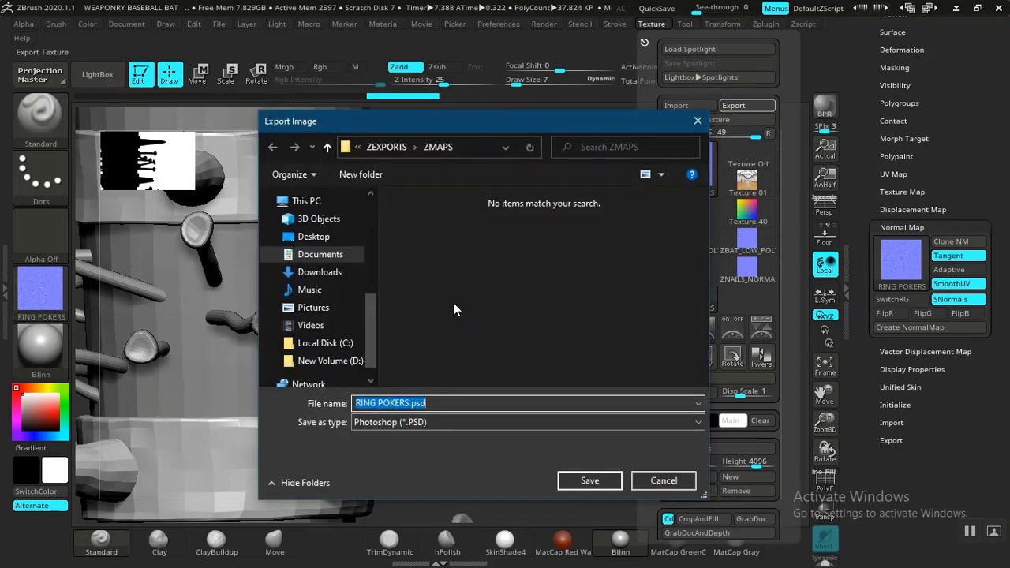
pyautogui.click(416, 424)
pyautogui.click(386, 461)
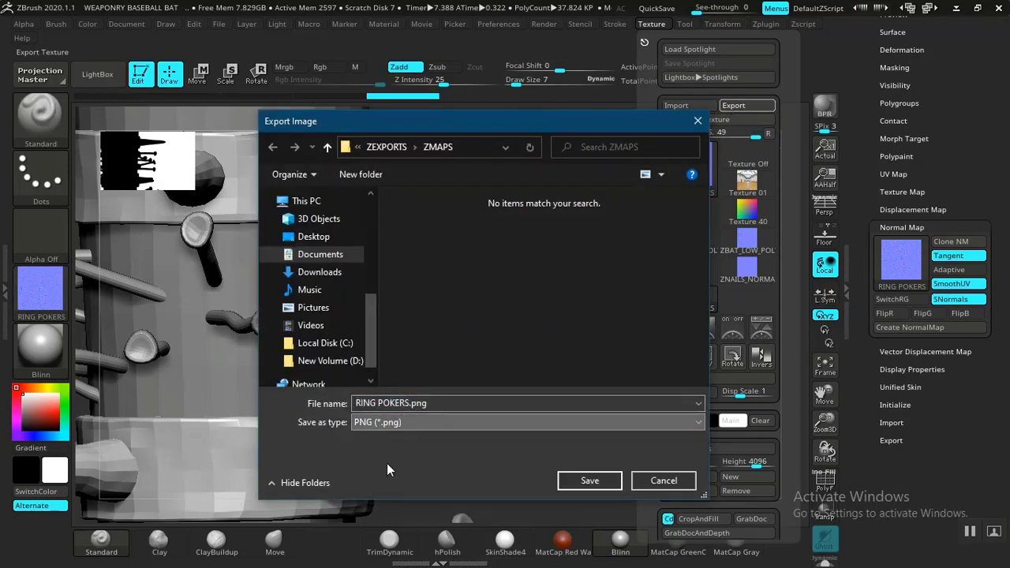
pyautogui.click(445, 403)
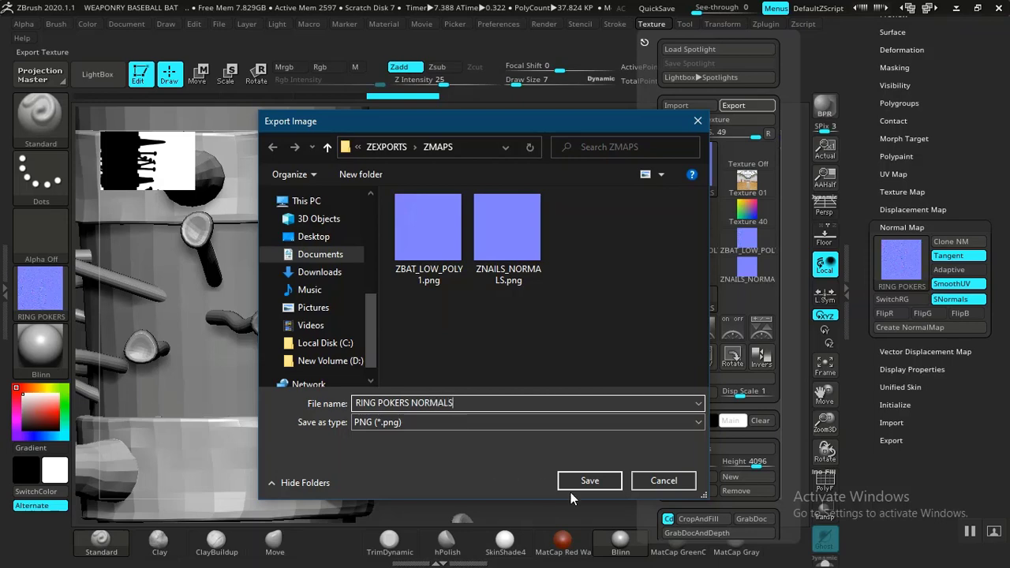
pyautogui.click(588, 480)
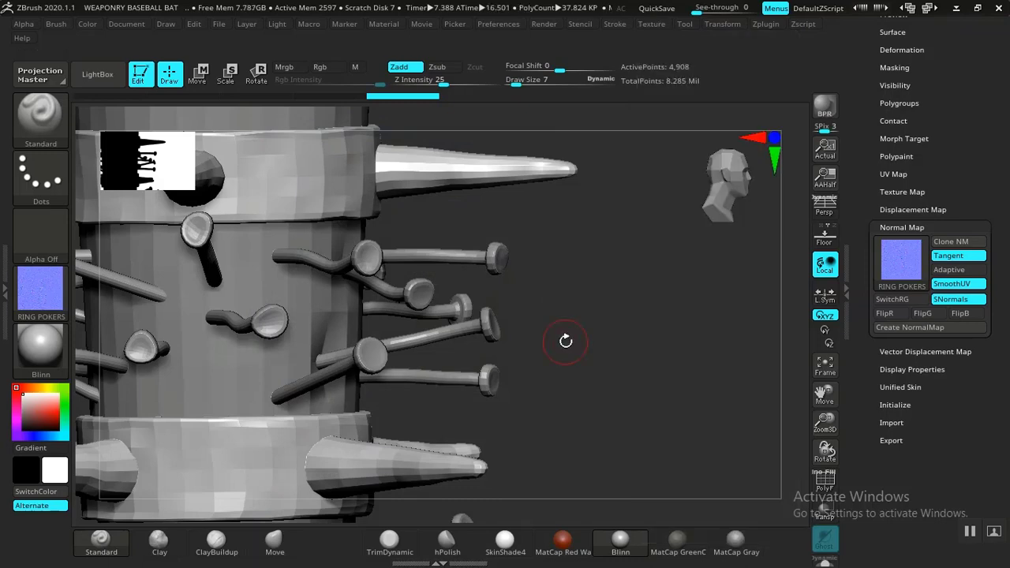
# Step: Switch to the ZMAPS folder in File Explorer and open RING POKERS NORMALS.png in Photos to inspect it
pyautogui.moveTo(563, 343); pyautogui.dragTo(591, 345)
pyautogui.hotkey('alt', 'Tab')
pyautogui.hotkey('alt', 'Tab')
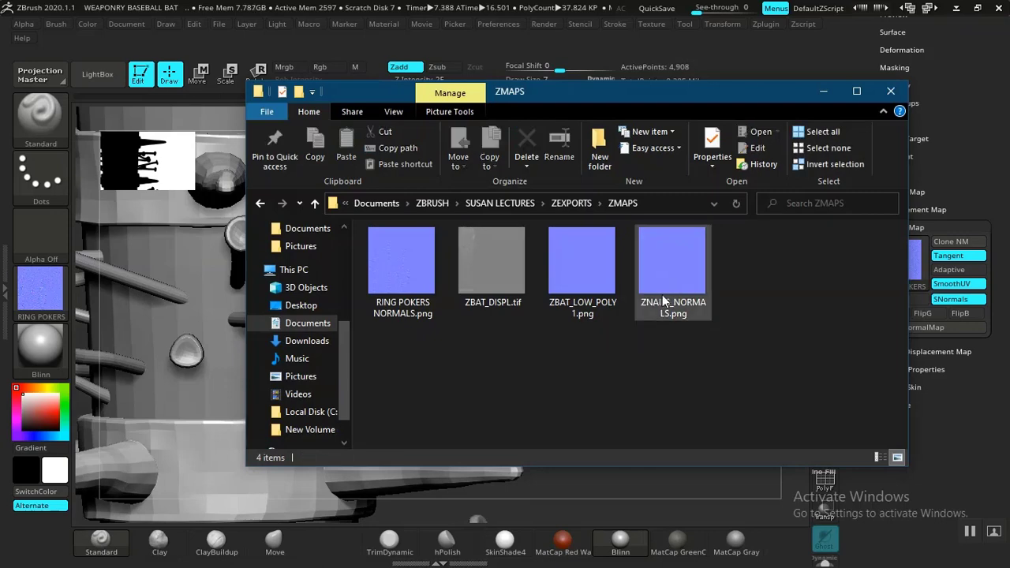
pyautogui.click(390, 276)
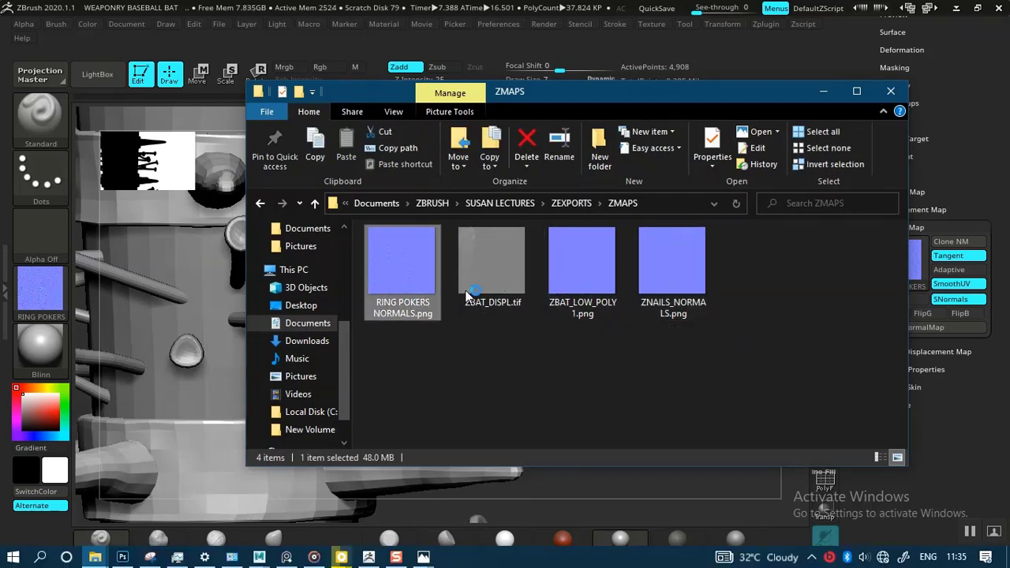
pyautogui.press('Return')
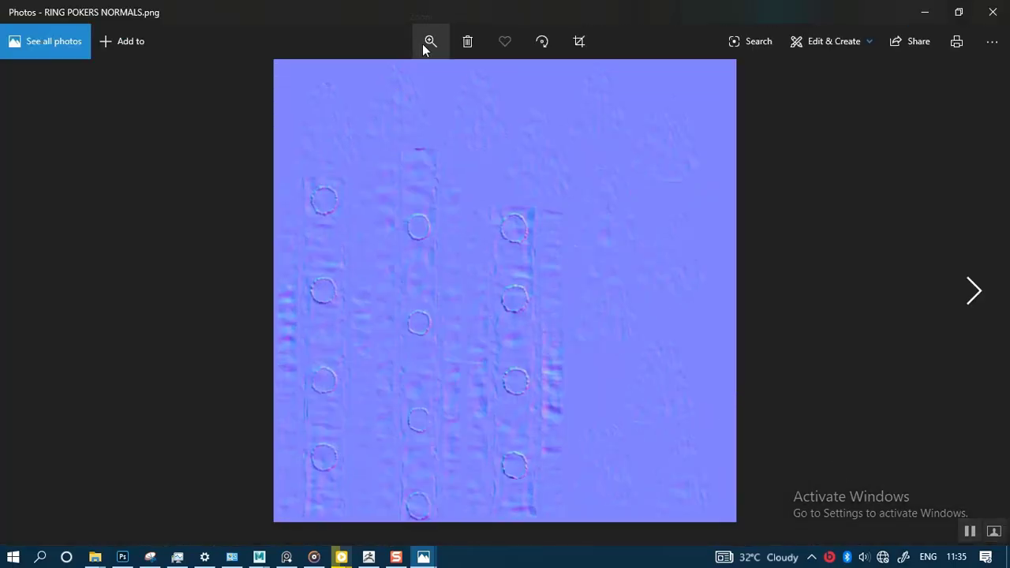
# Step: Examine the ring pokers normal map up close across the ring strips and spike shells, and return to ZBrush
pyautogui.click(425, 43)
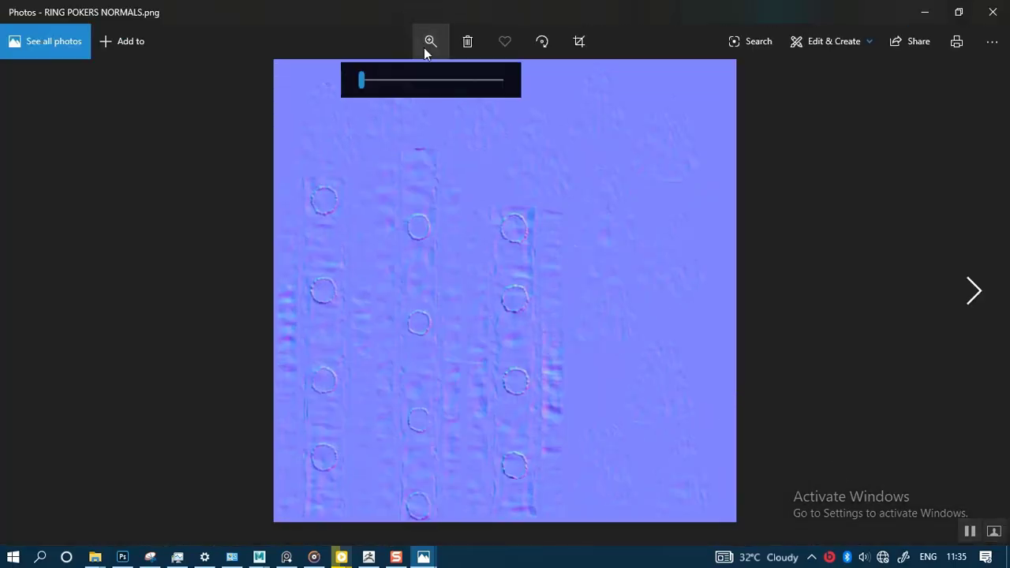
pyautogui.click(373, 80)
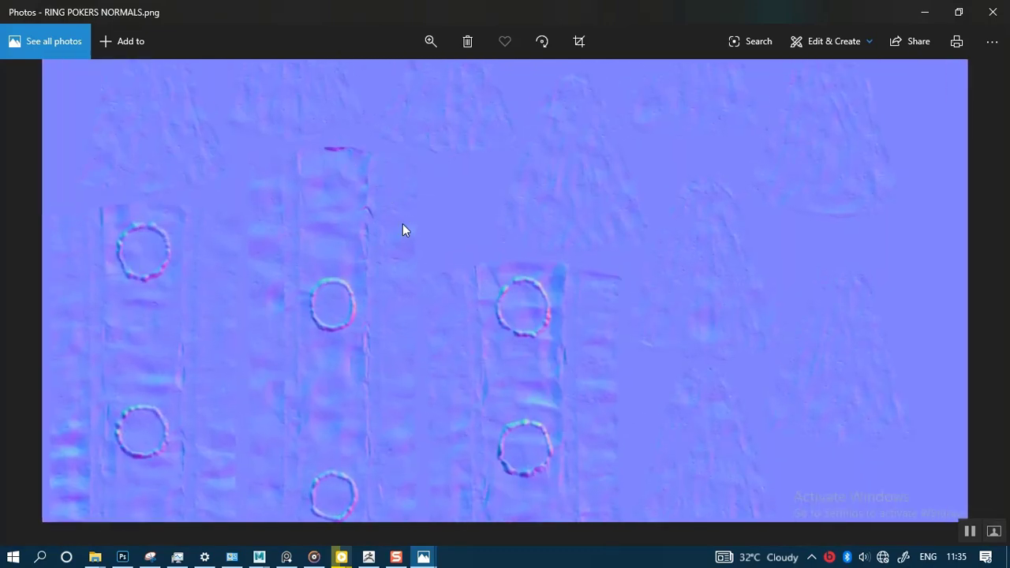
pyautogui.moveTo(439, 294); pyautogui.dragTo(432, 221)
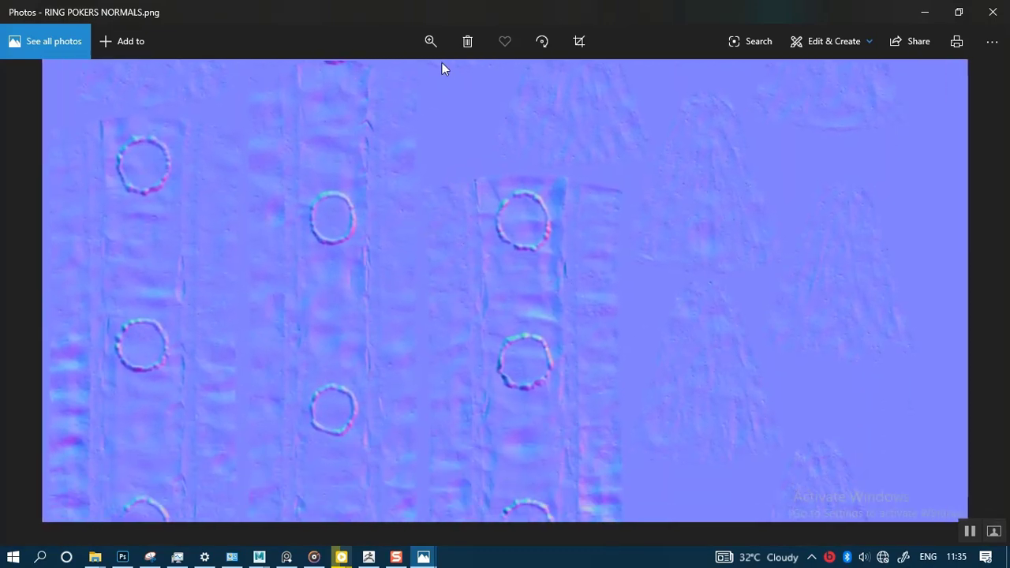
pyautogui.click(430, 41)
pyautogui.moveTo(371, 79); pyautogui.dragTo(377, 78)
pyautogui.moveTo(512, 241); pyautogui.dragTo(536, 312)
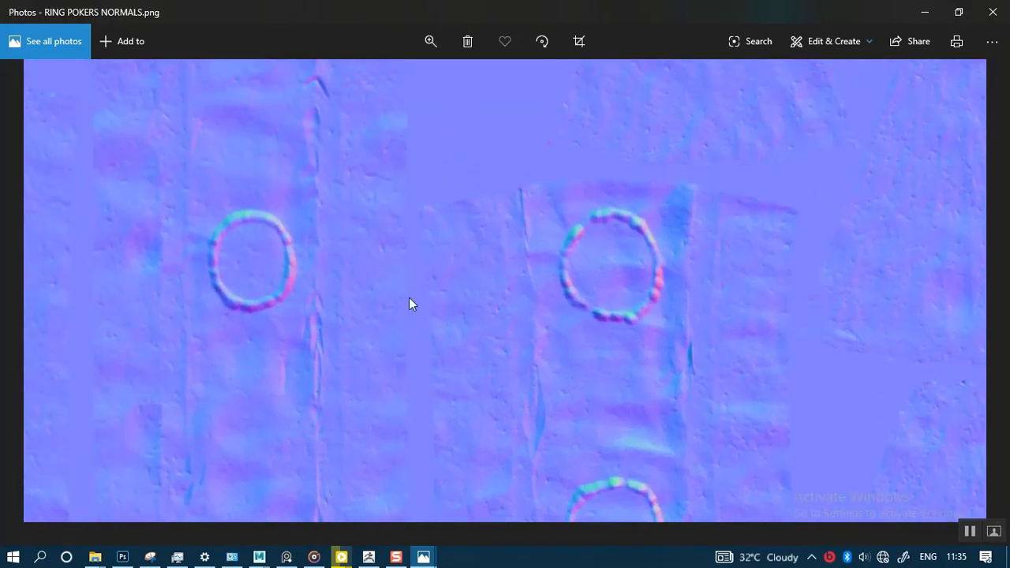
pyautogui.moveTo(409, 298); pyautogui.dragTo(395, 492)
pyautogui.moveTo(555, 282); pyautogui.dragTo(565, 460)
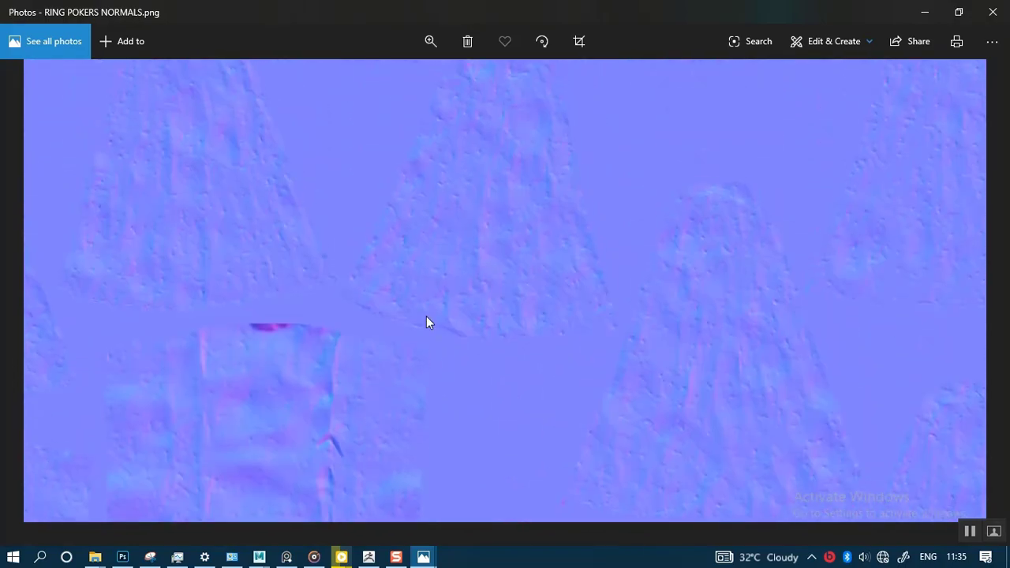
pyautogui.moveTo(428, 321); pyautogui.dragTo(498, 389)
pyautogui.moveTo(416, 363); pyautogui.dragTo(559, 260)
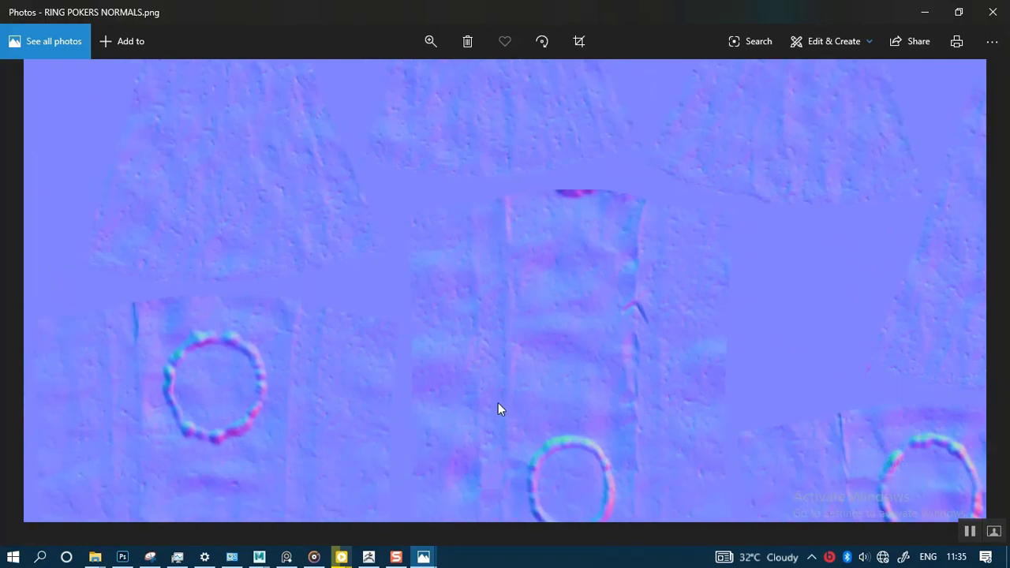
pyautogui.moveTo(498, 399); pyautogui.dragTo(511, 225)
pyautogui.moveTo(515, 378); pyautogui.dragTo(466, 214)
pyautogui.moveTo(507, 334); pyautogui.dragTo(447, 290)
pyautogui.moveTo(684, 442); pyautogui.dragTo(453, 357)
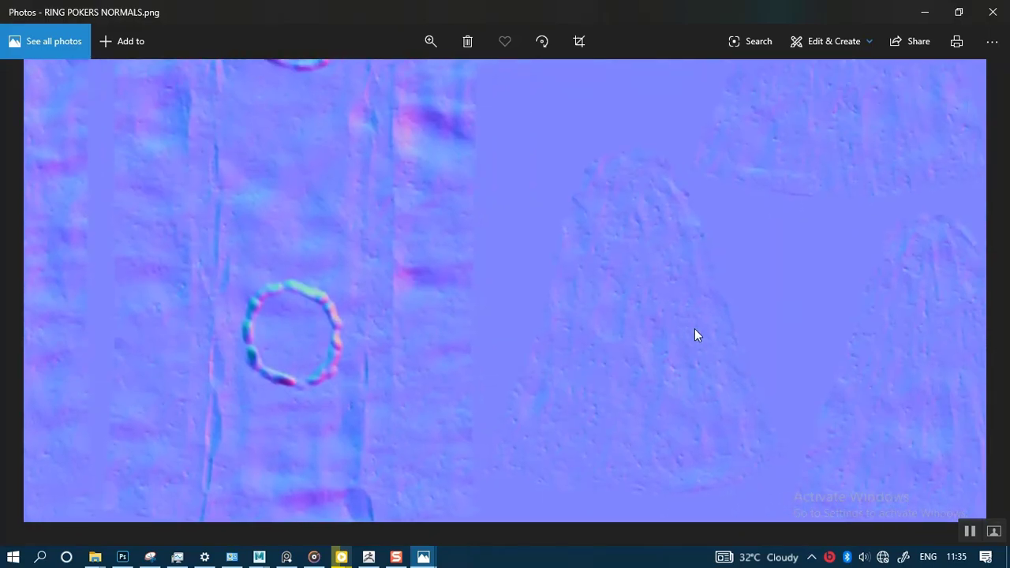
pyautogui.moveTo(694, 329); pyautogui.dragTo(631, 386)
pyautogui.moveTo(720, 339); pyautogui.dragTo(680, 399)
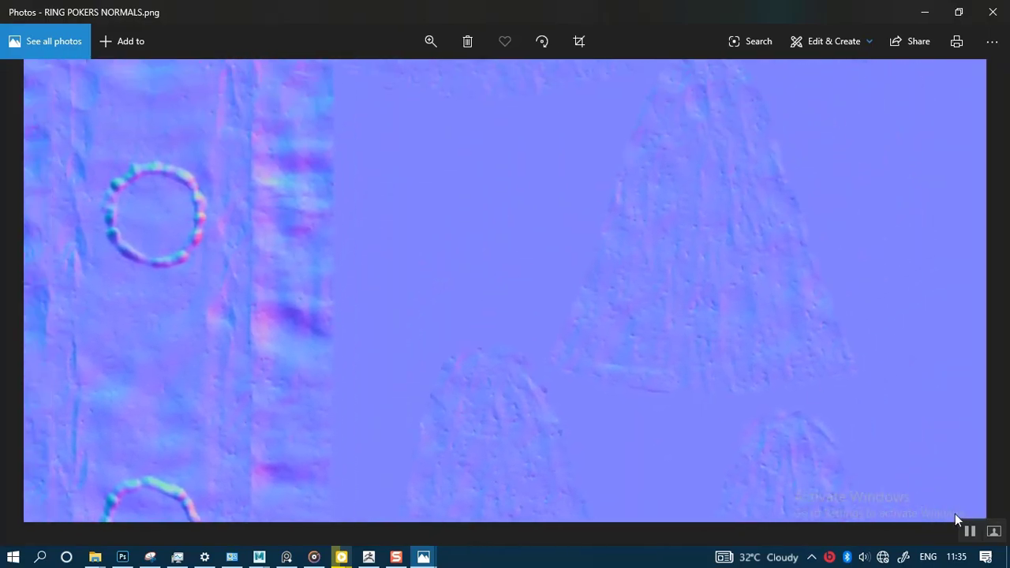
pyautogui.click(927, 12)
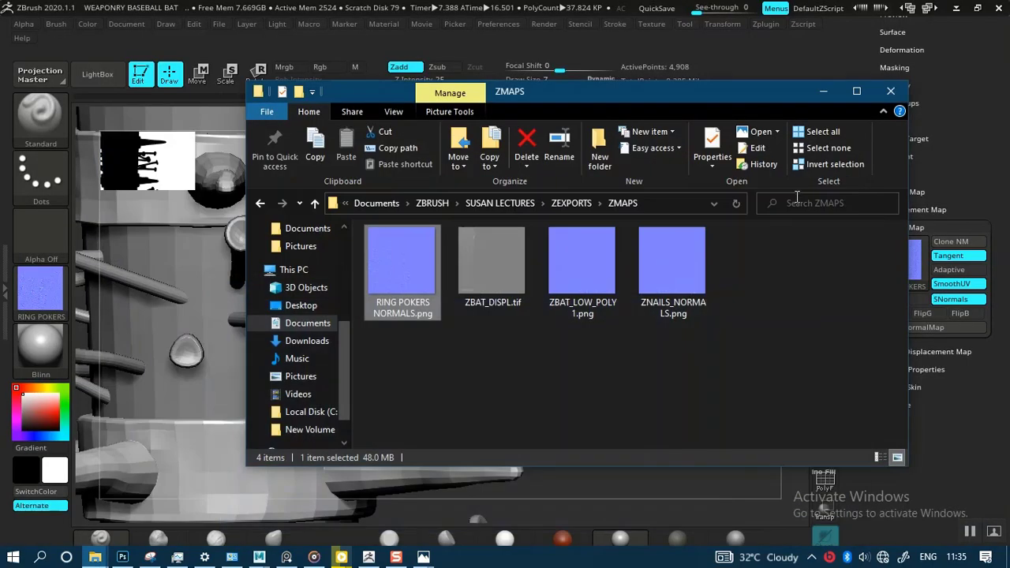
pyautogui.click(823, 92)
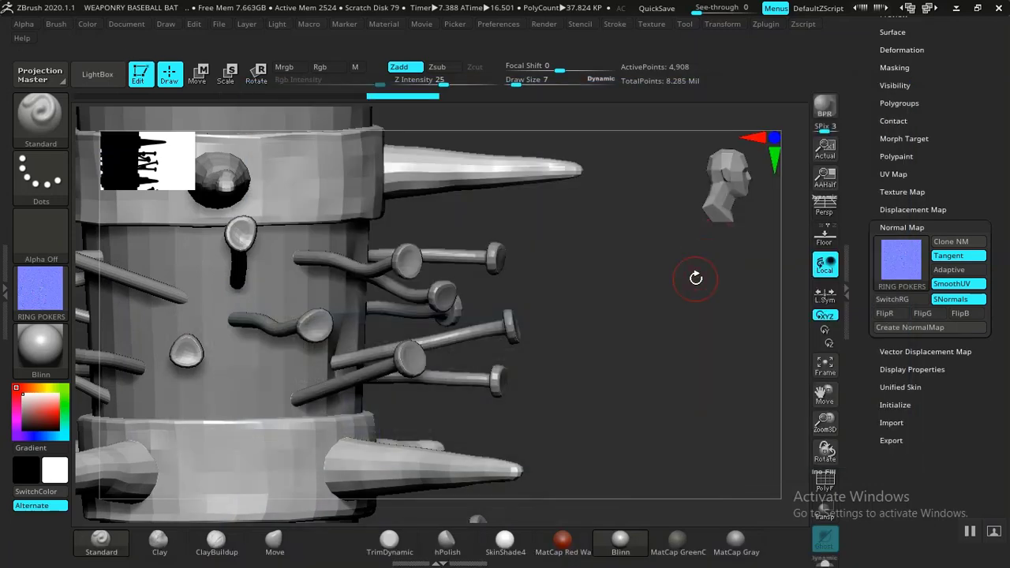
# Step: Turn on SmoothUV and Flip V in the ring pokers' displacement map settings
pyautogui.moveTo(681, 365); pyautogui.dragTo(711, 373)
pyautogui.click(908, 209)
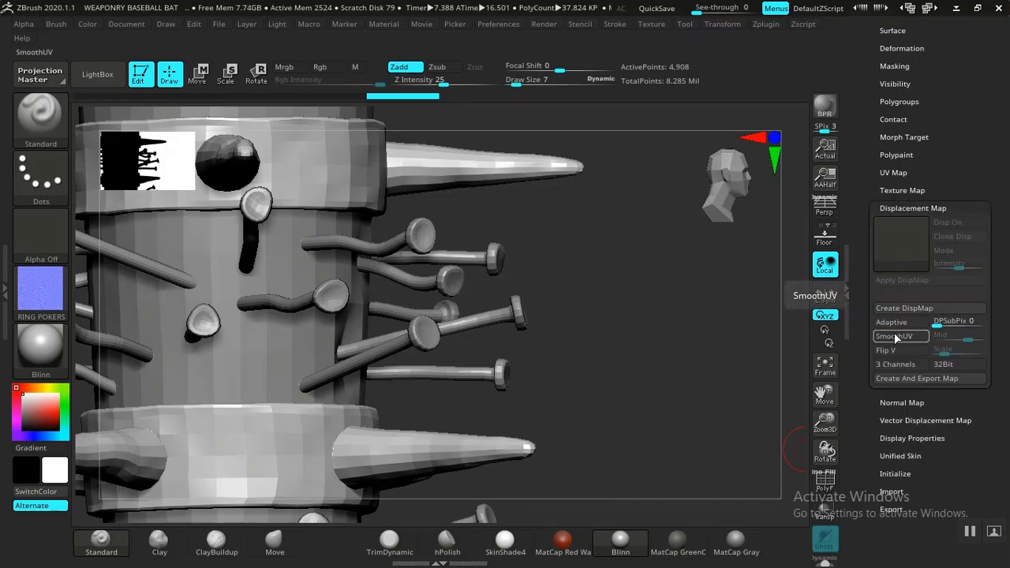
pyautogui.click(894, 335)
pyautogui.click(893, 351)
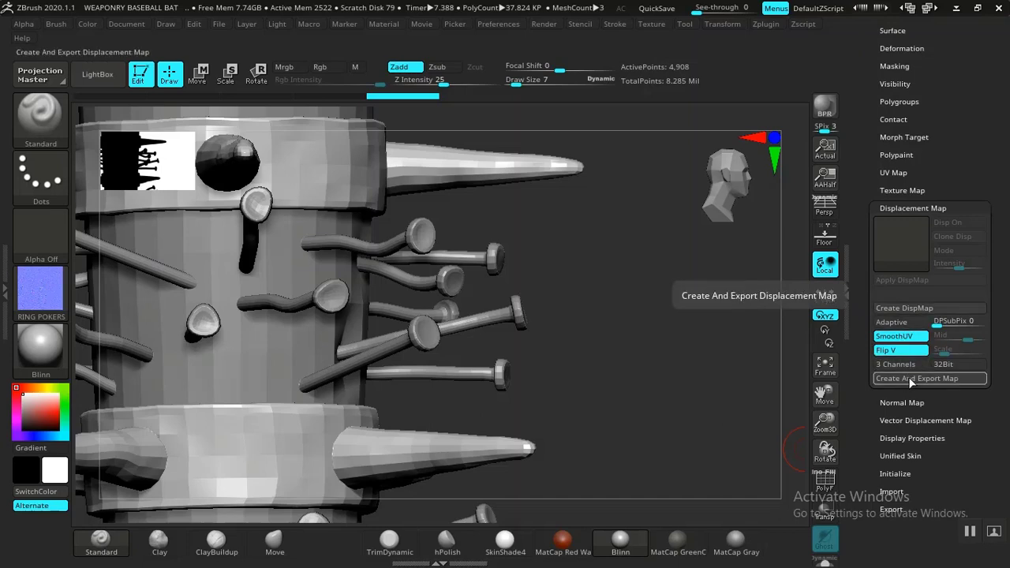
# Step: Create and export the ring pokers' displacement map to the ZMAPS folder as a 16-bit, 1-channel TIF named RING POKERS DISPL
pyautogui.click(915, 377)
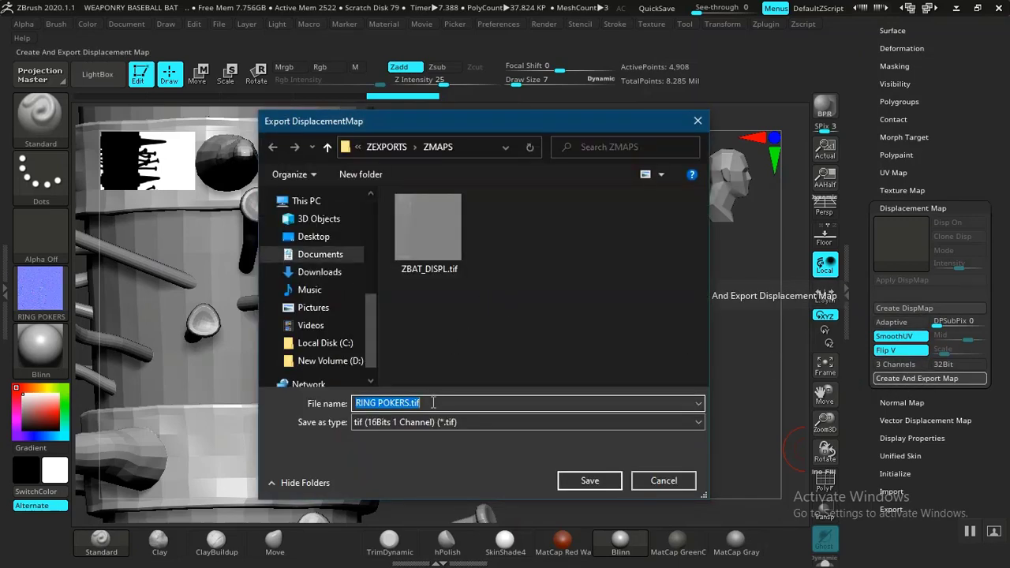
pyautogui.click(432, 403)
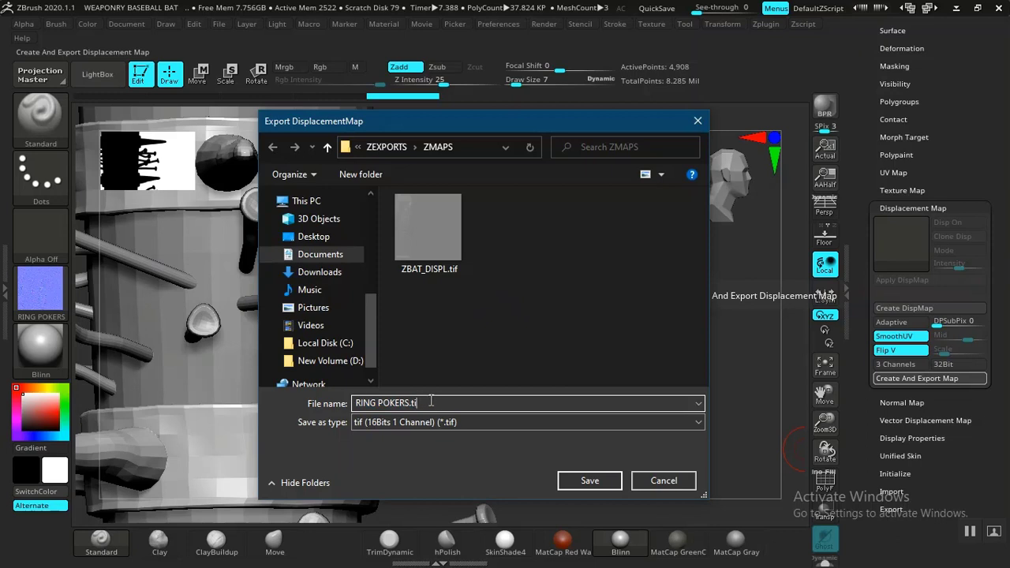
pyautogui.press('BackSpace')
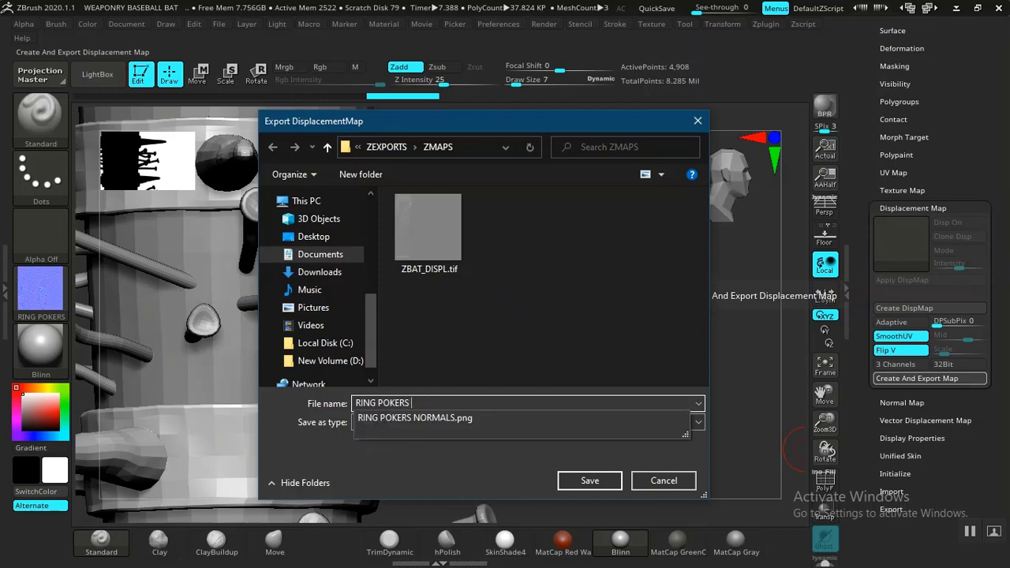
pyautogui.write('DISPL')
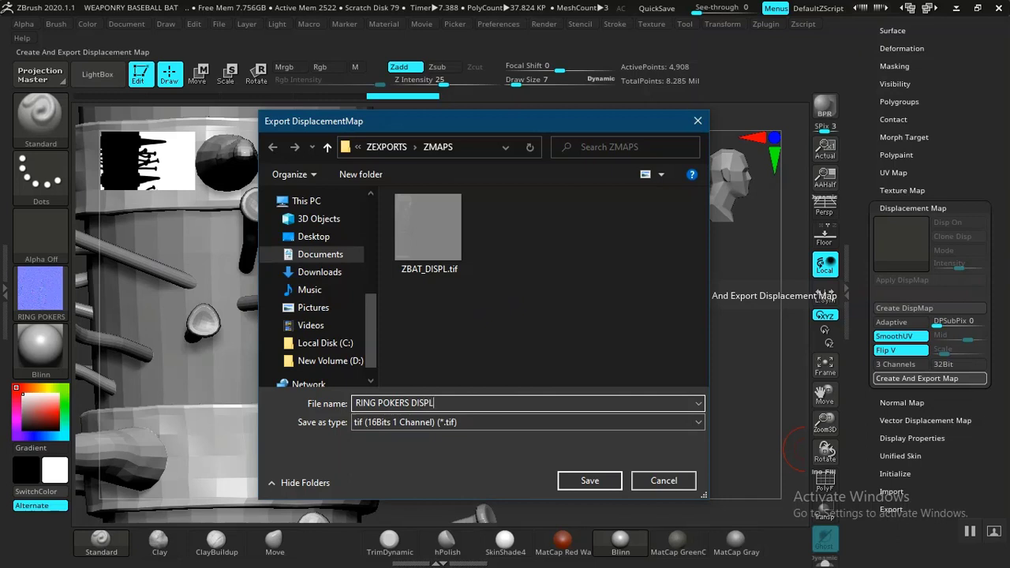
pyautogui.click(584, 481)
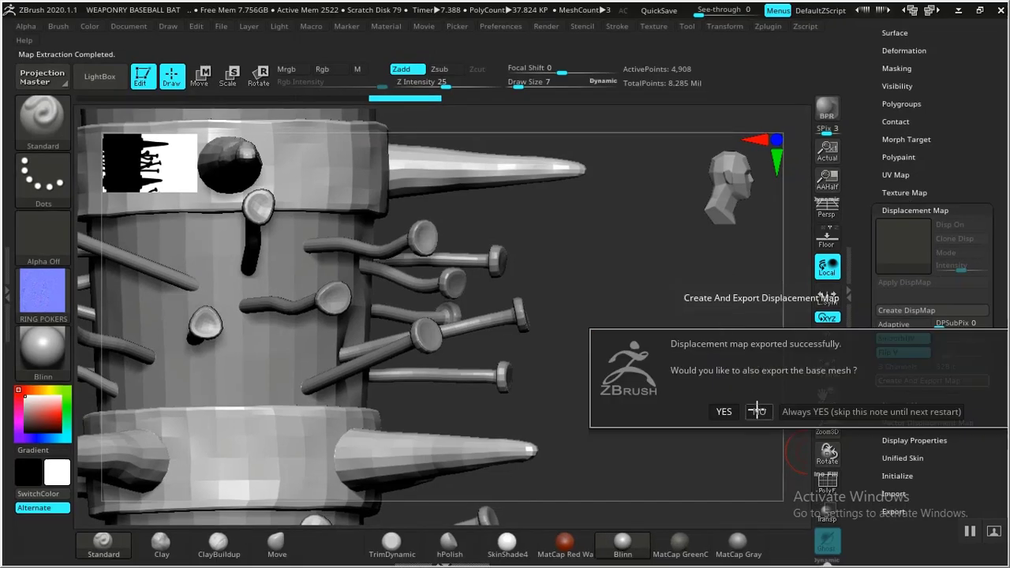
pyautogui.click(757, 408)
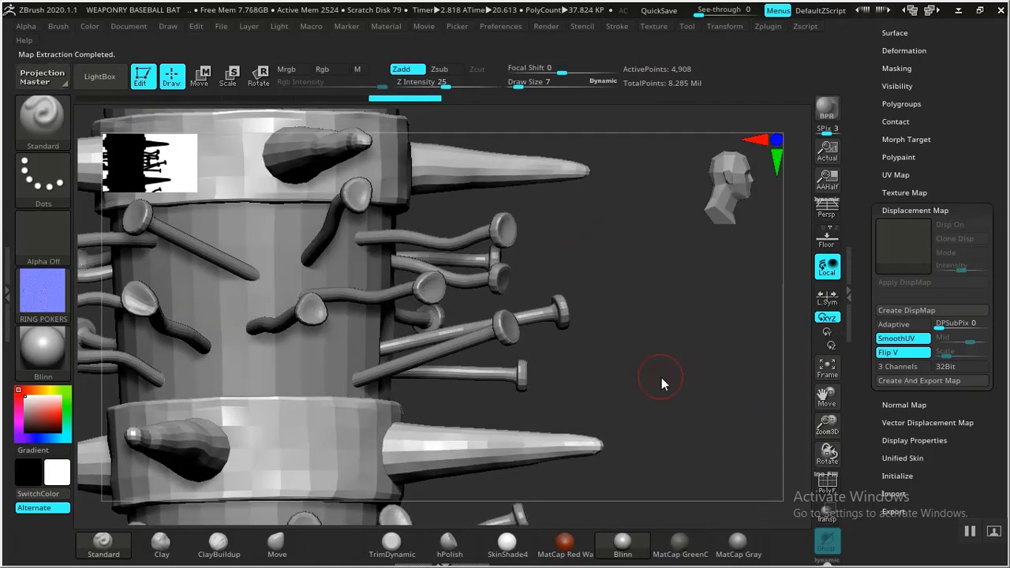
# Step: Switch to the ZMAPS folder in File Explorer and open RING POKERS DISPL.tif in Paint
pyautogui.hotkey('alt', 'Tab')
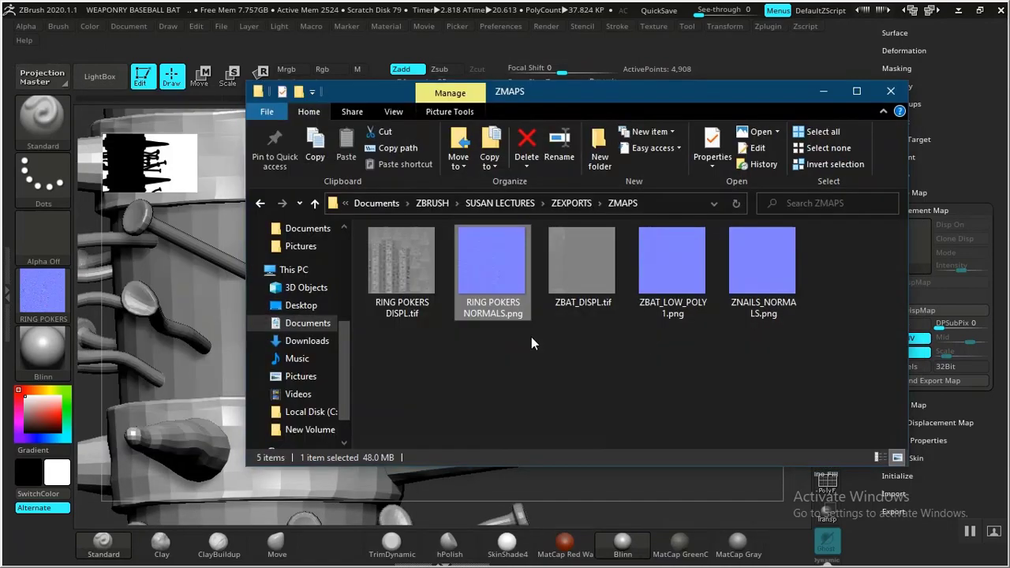
pyautogui.click(531, 337)
pyautogui.click(397, 264)
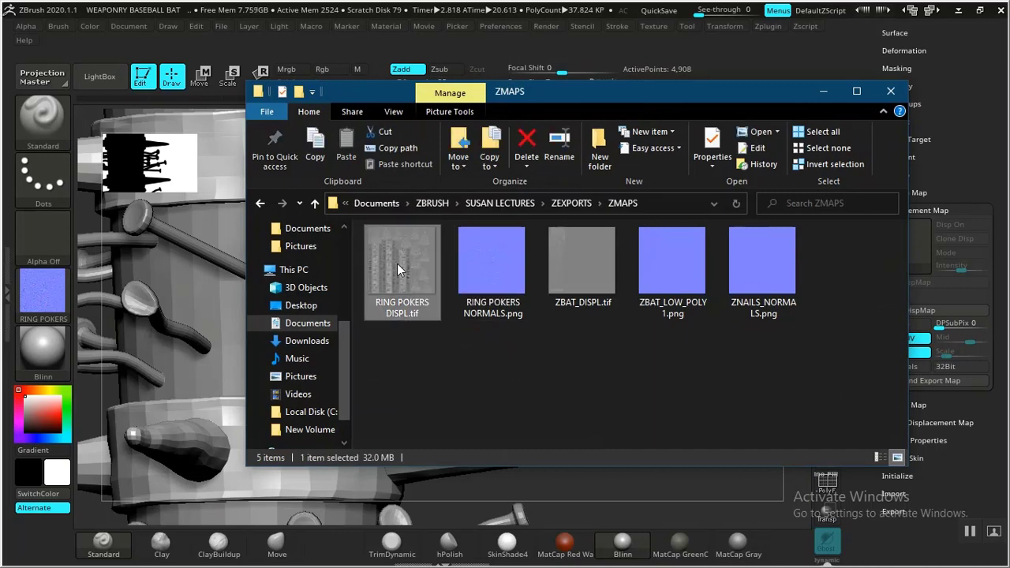
pyautogui.rightClick(396, 263)
pyautogui.moveTo(367, 214)
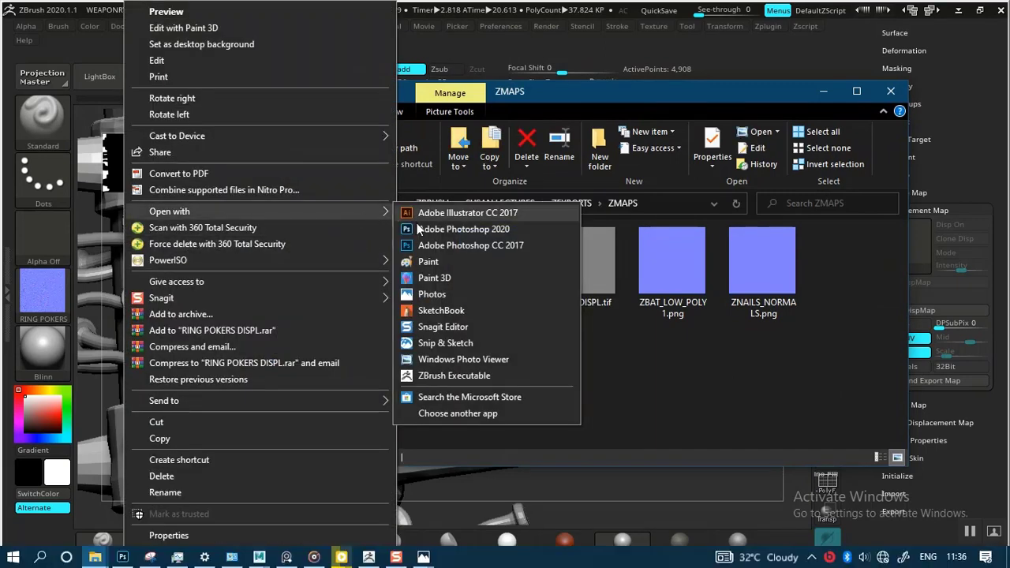
pyautogui.click(430, 262)
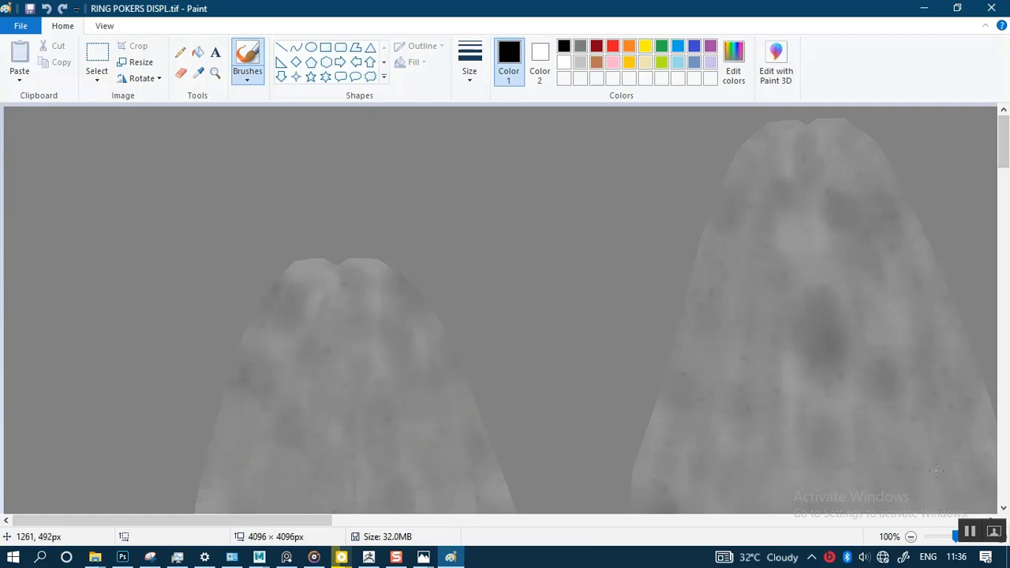
# Step: Inspect the displacement map's ring and surface details across the image, and return to the bat model in ZBrush
pyautogui.moveTo(1002, 162); pyautogui.dragTo(1001, 320)
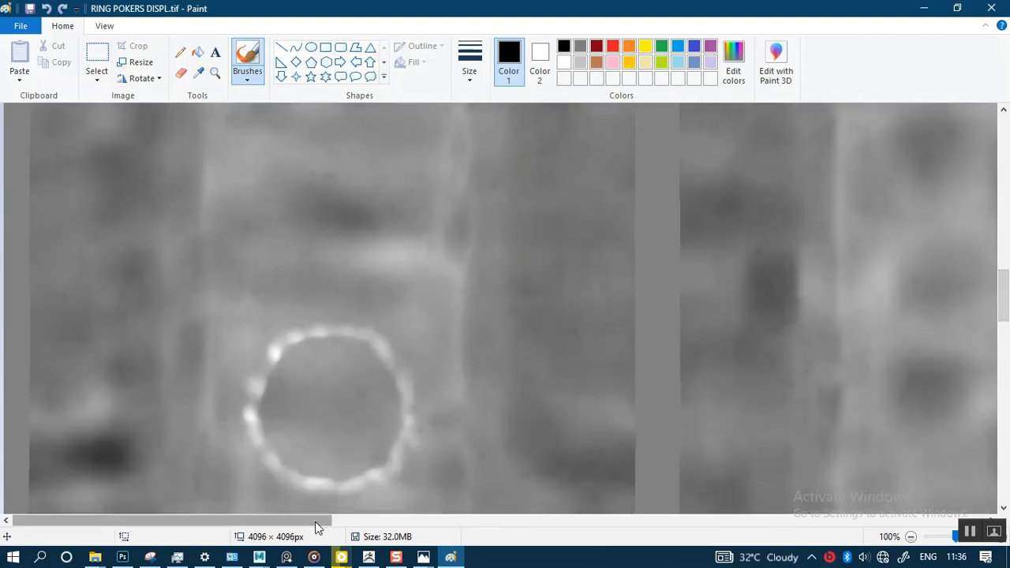
pyautogui.moveTo(315, 521); pyautogui.dragTo(573, 533)
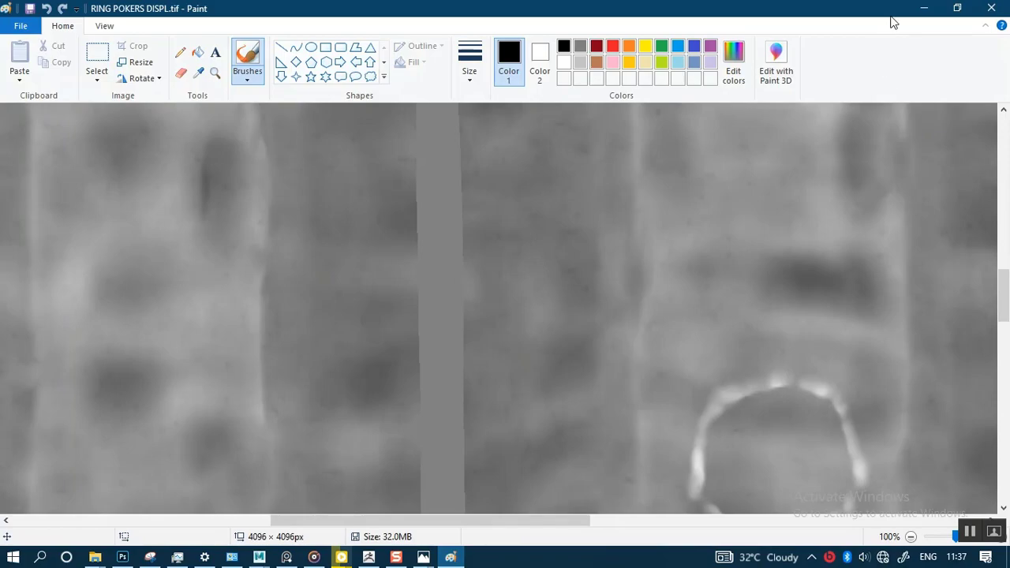
pyautogui.click(924, 8)
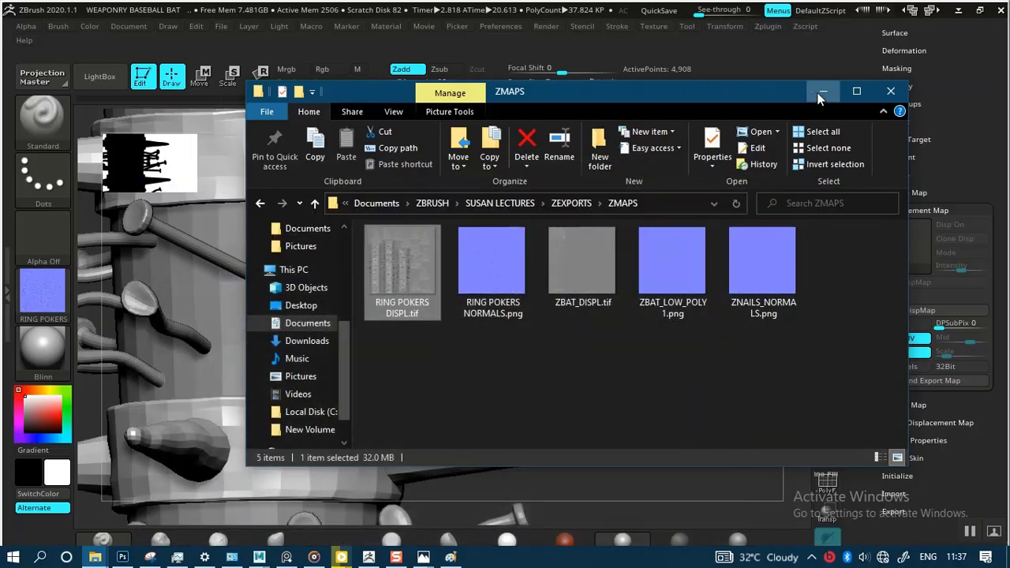
pyautogui.click(821, 95)
pyautogui.moveTo(670, 334); pyautogui.dragTo(666, 385)
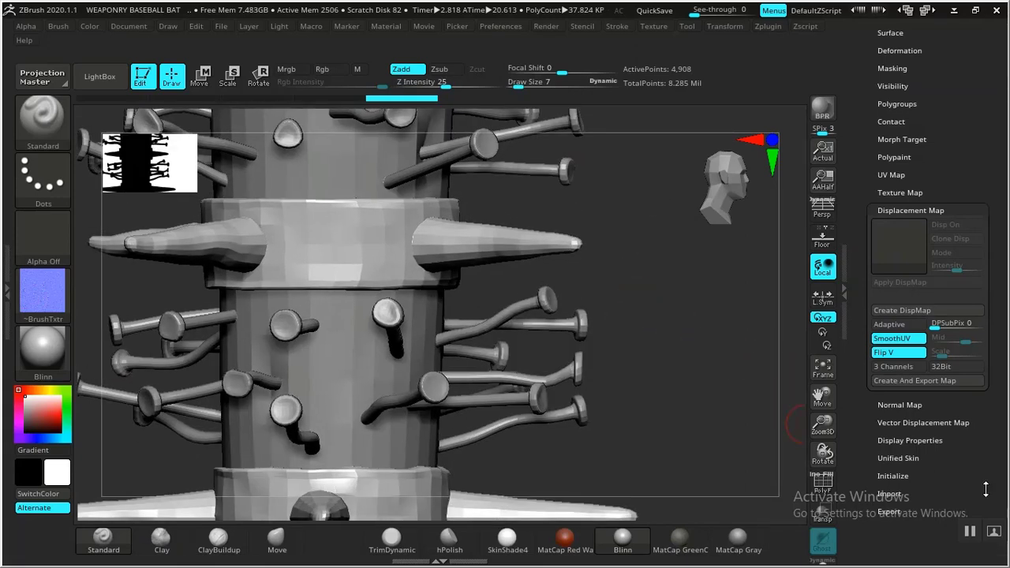